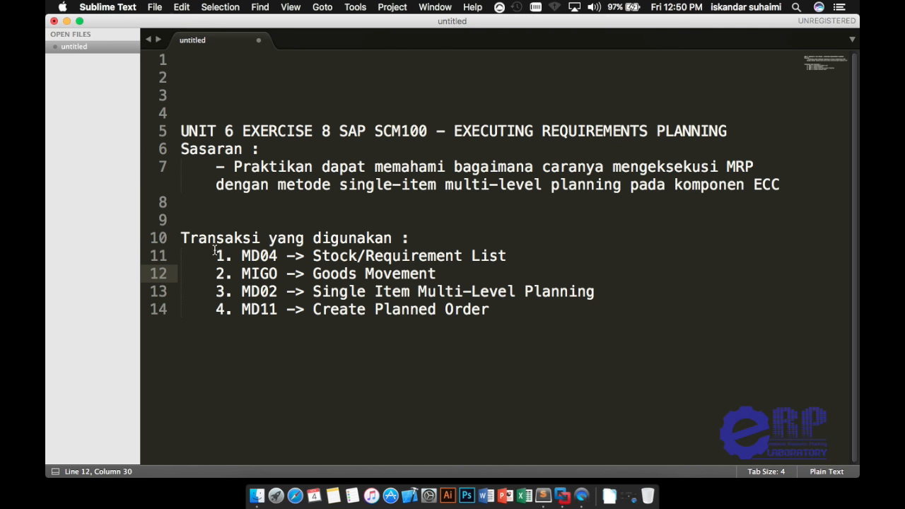
Step: Read through the exercise notes' list of transactions: MD04, MIGO, MD02 and MD11
drag(182, 237, 491, 315)
click(449, 345)
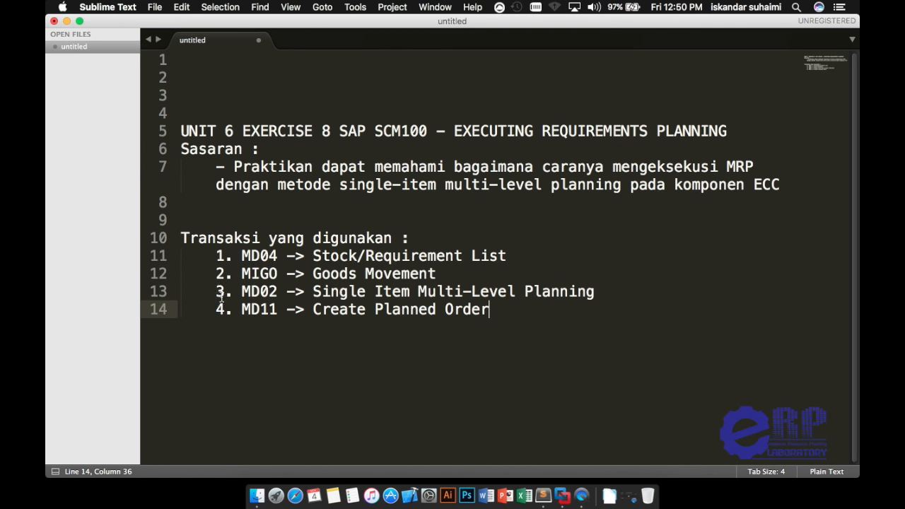
drag(215, 256, 519, 265)
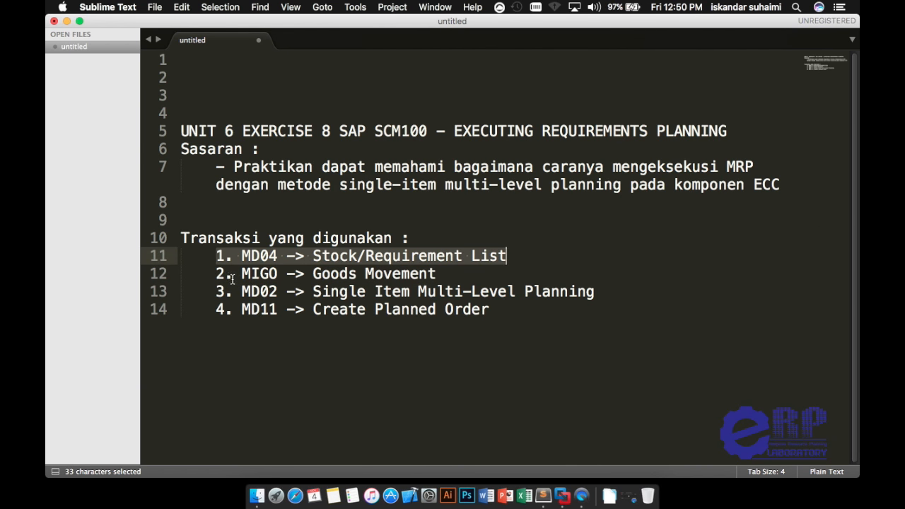
click(225, 308)
drag(216, 273, 442, 273)
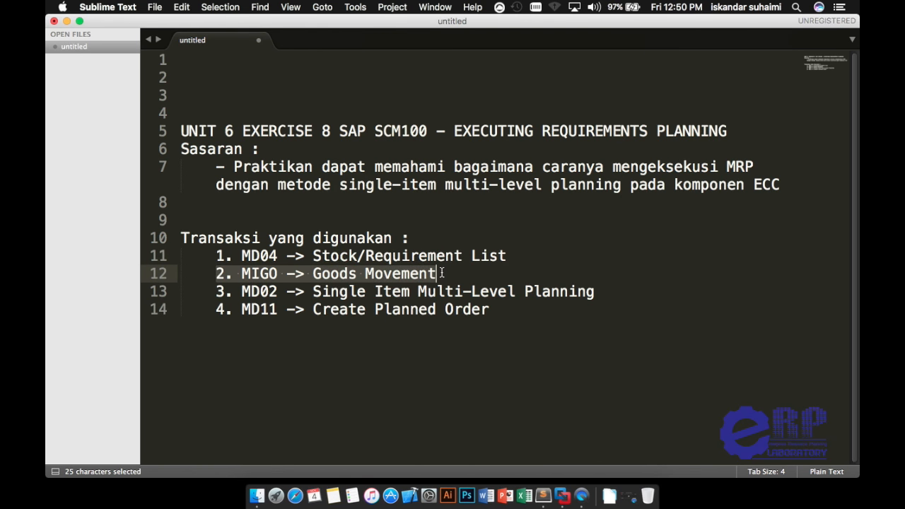
click(273, 297)
drag(242, 278, 429, 274)
click(428, 273)
click(297, 326)
drag(236, 296, 558, 291)
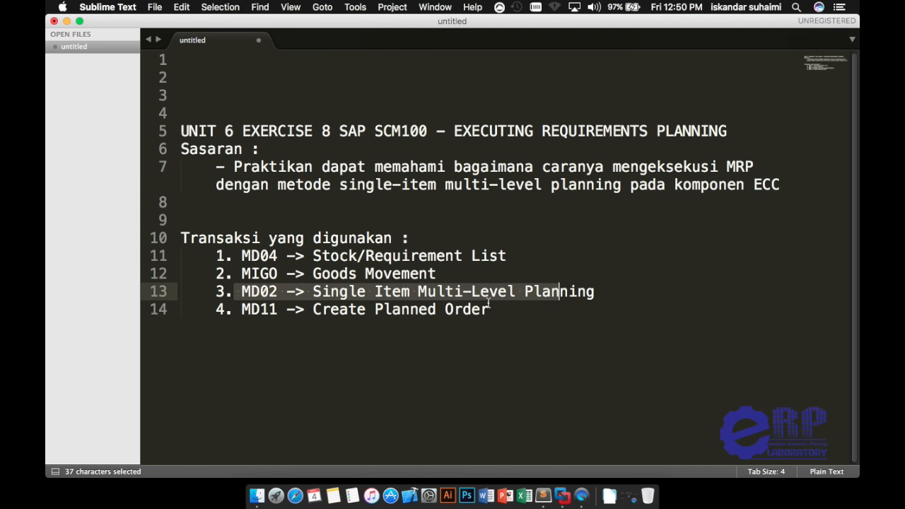
click(327, 321)
click(241, 309)
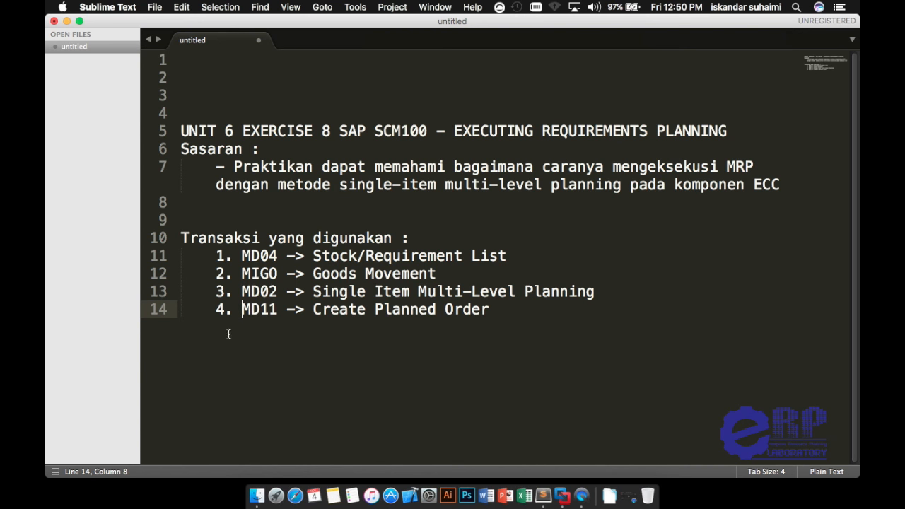
drag(239, 313, 494, 321)
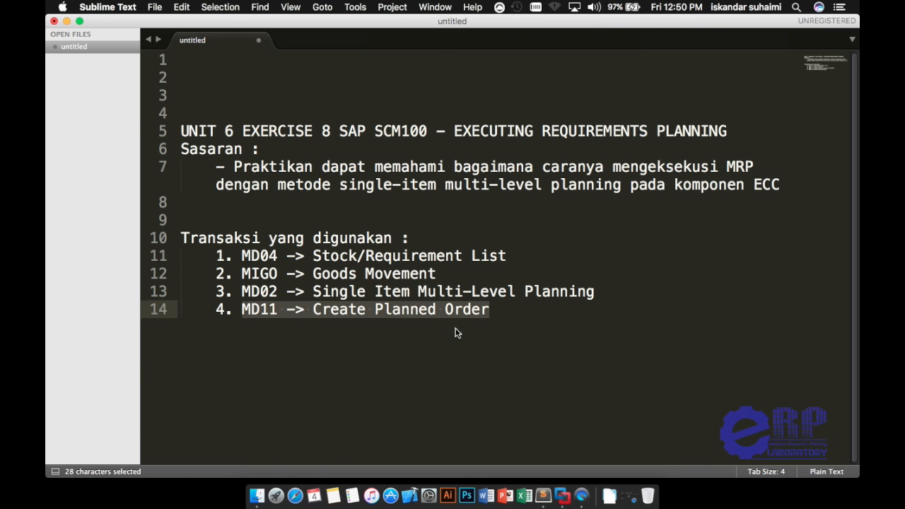
click(456, 333)
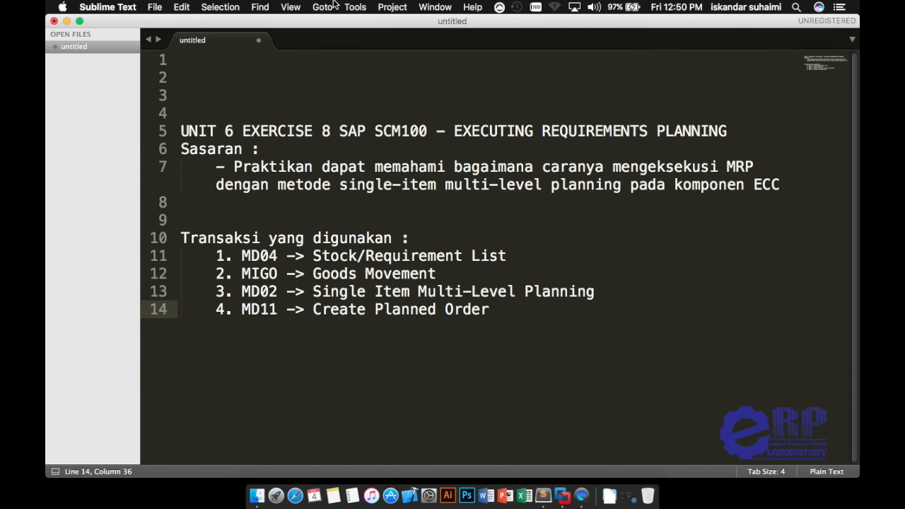
Step: Switch to the Windows 7 SAP session and open the MD04 Stock/Requirements List transaction from the production MRP evaluations
click(562, 494)
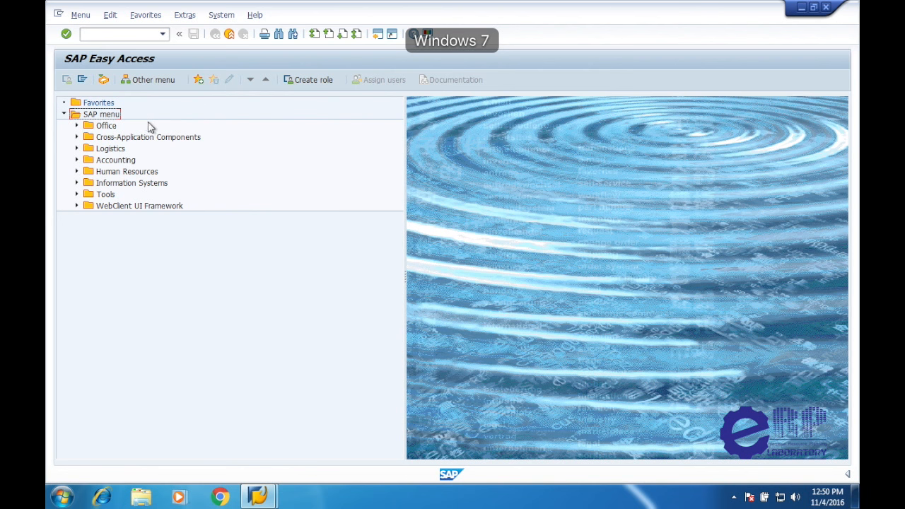
click(77, 149)
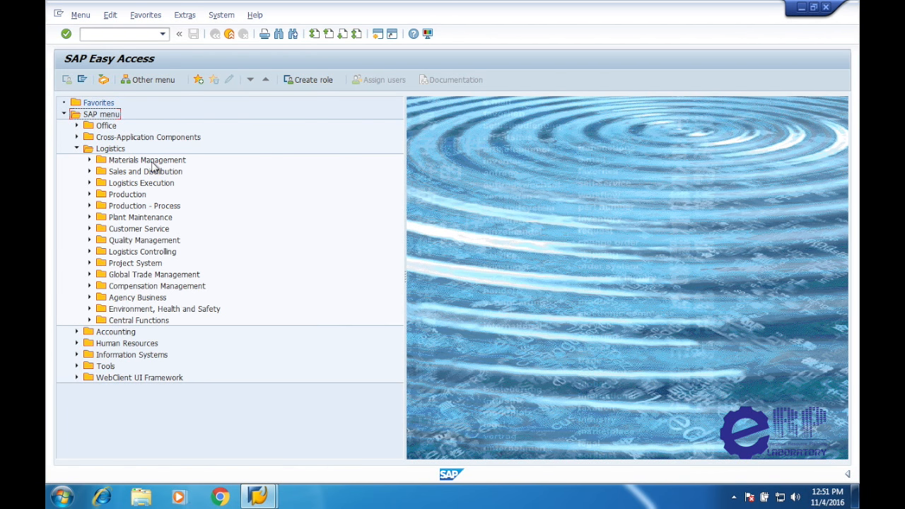
click(90, 195)
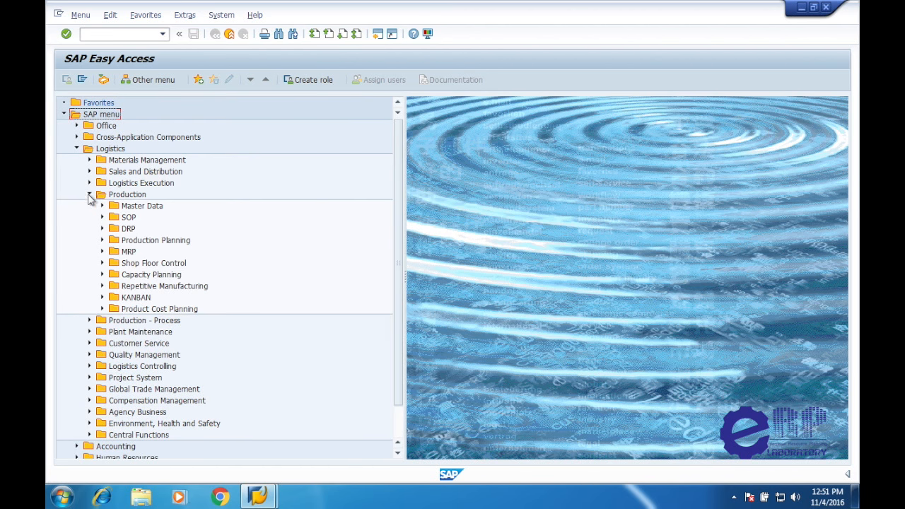
click(103, 252)
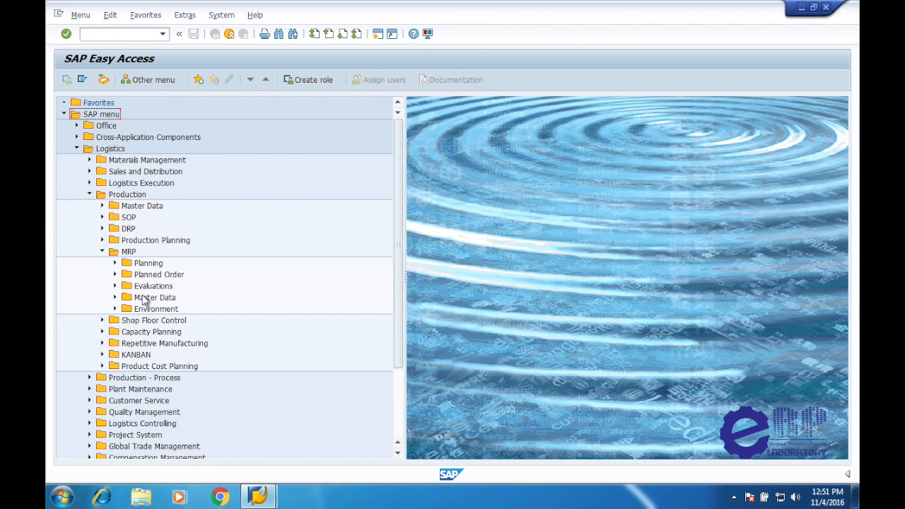
click(116, 286)
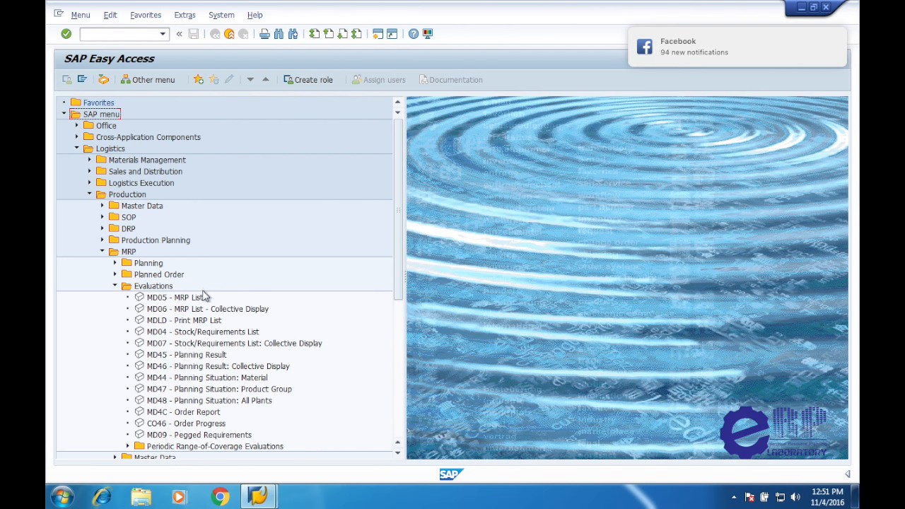
scroll(172, 358, down, 1)
scroll(172, 358, down, 3)
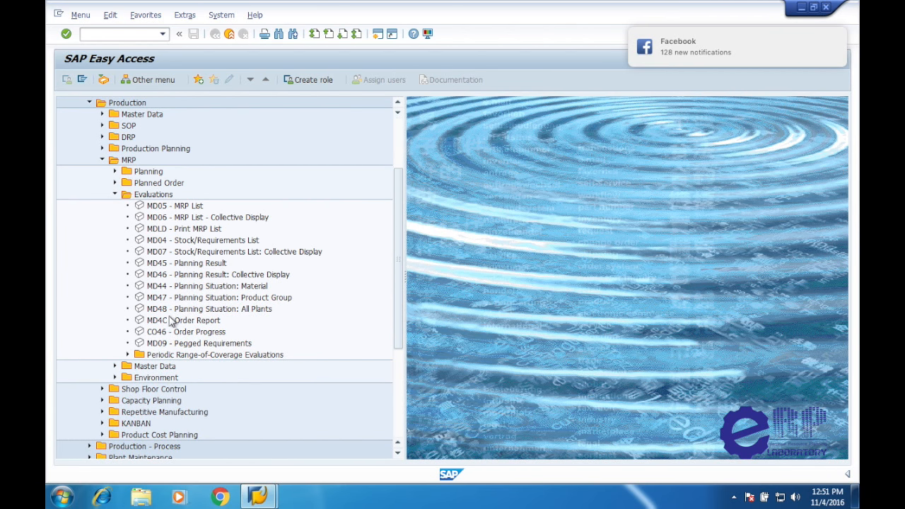
click(189, 242)
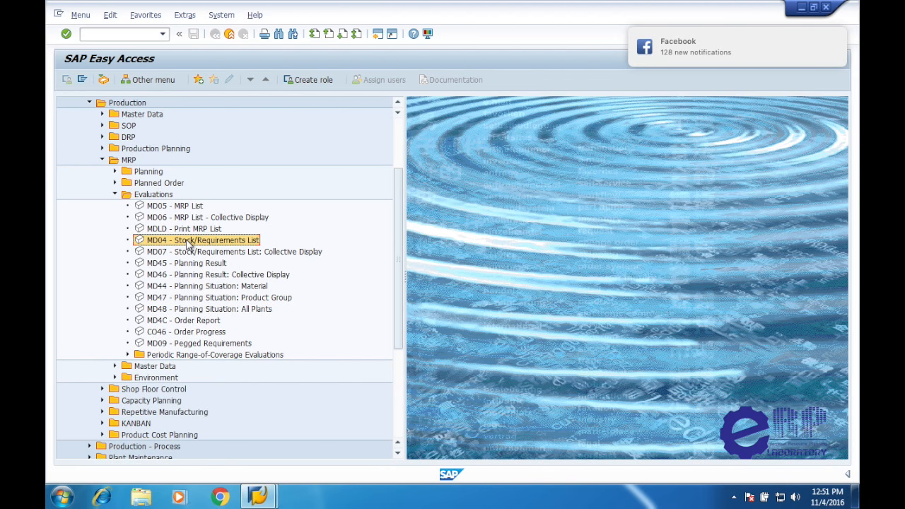
double_click(170, 240)
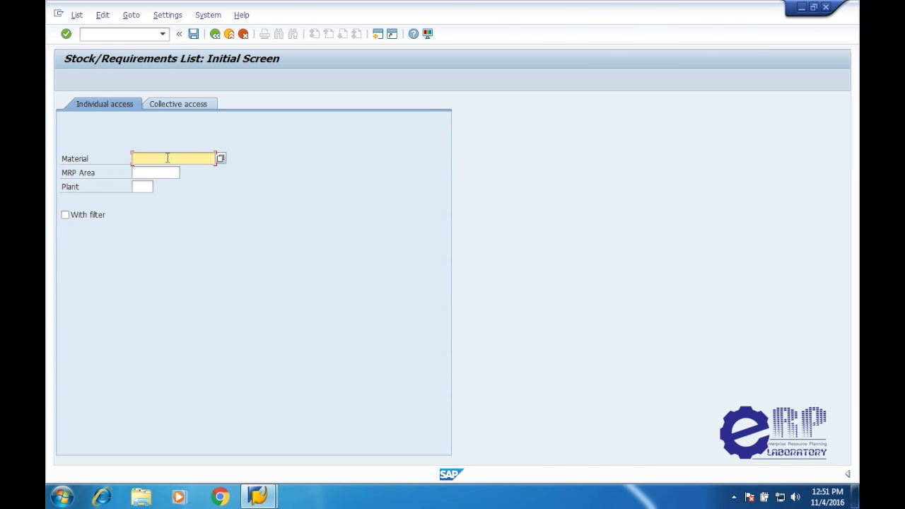
Step: Display the stock/requirements list for material R-FC114 in plant 1000, leaving the MRP area empty
text(R)
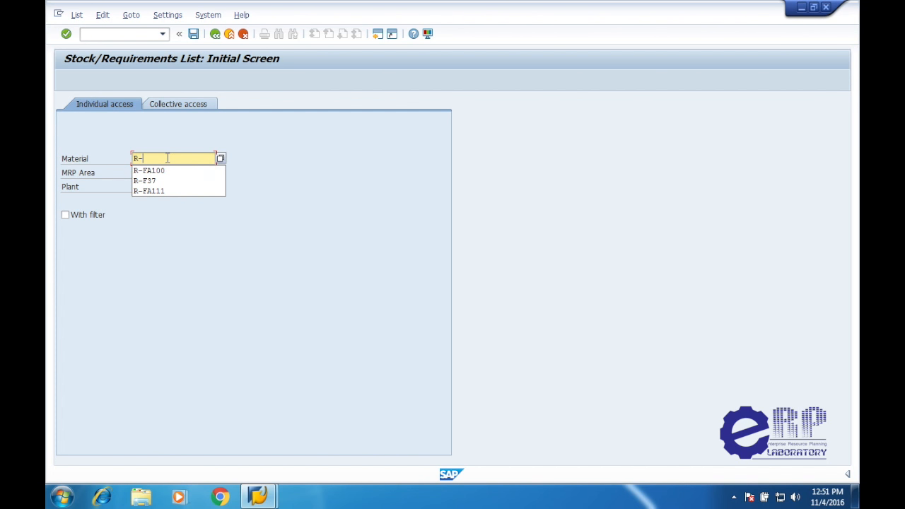
text(-FC11)
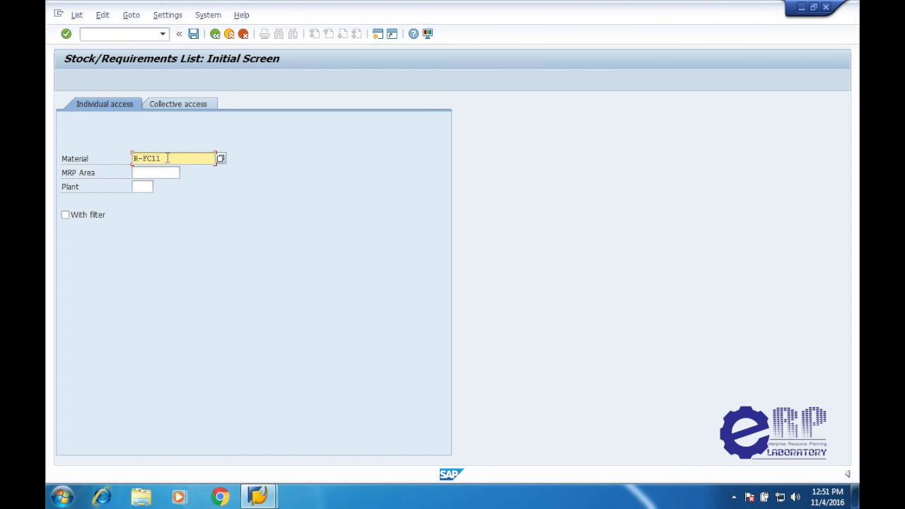
text(4)
key(Tab)
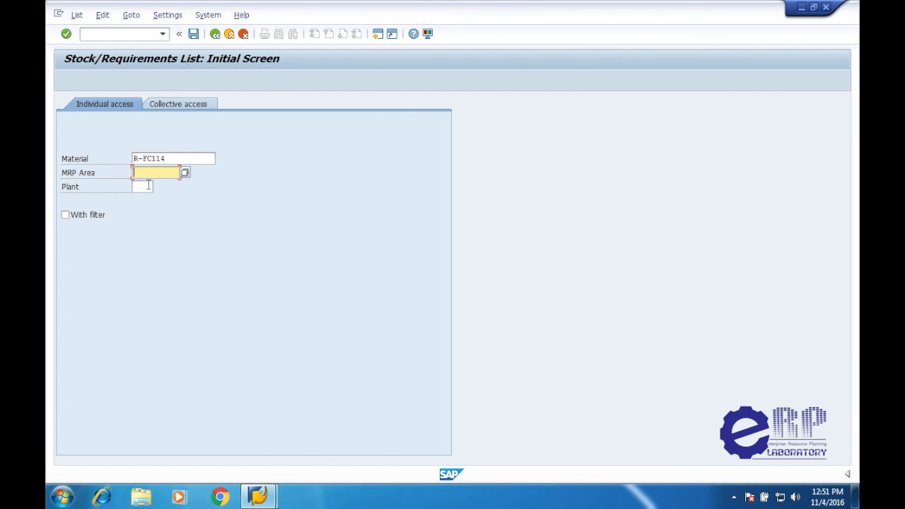
key(Tab)
text(1000)
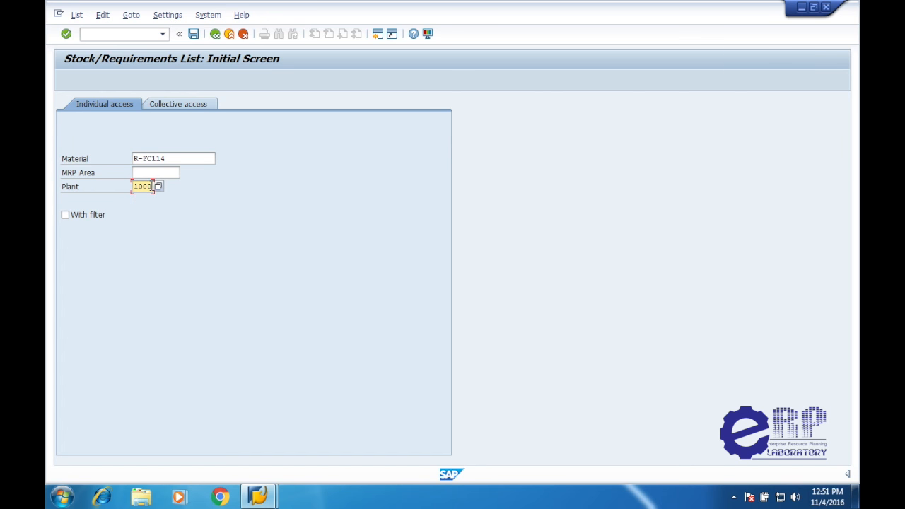
click(147, 173)
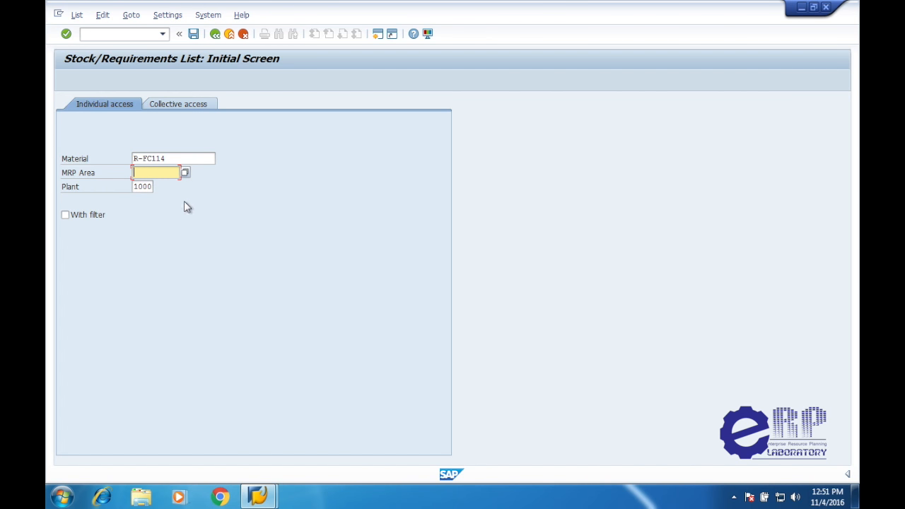
click(68, 35)
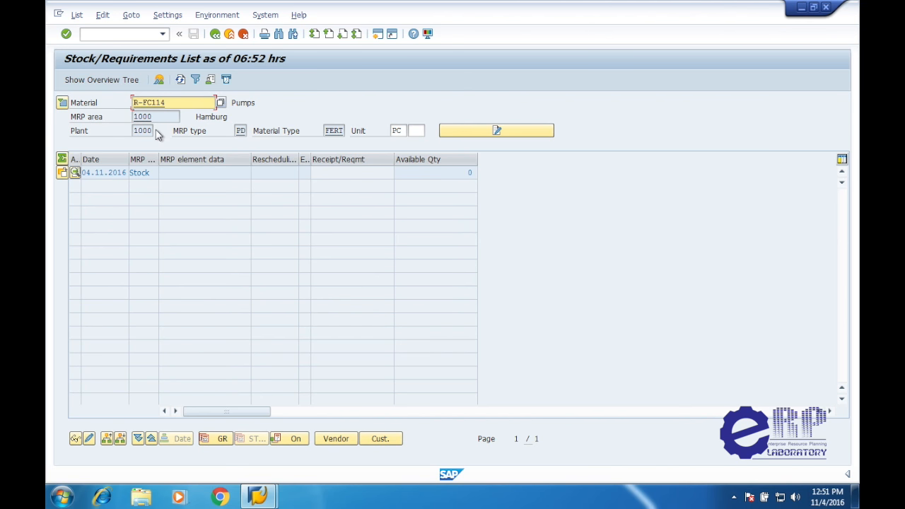
Step: Examine the list's plant, MRP area and available quantity, and check the stock statistics of the stock row
click(134, 131)
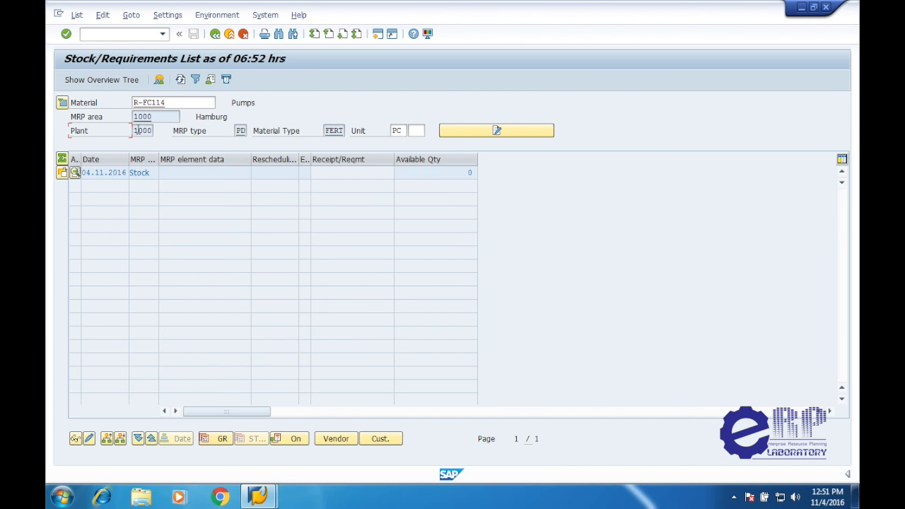
drag(159, 118, 133, 117)
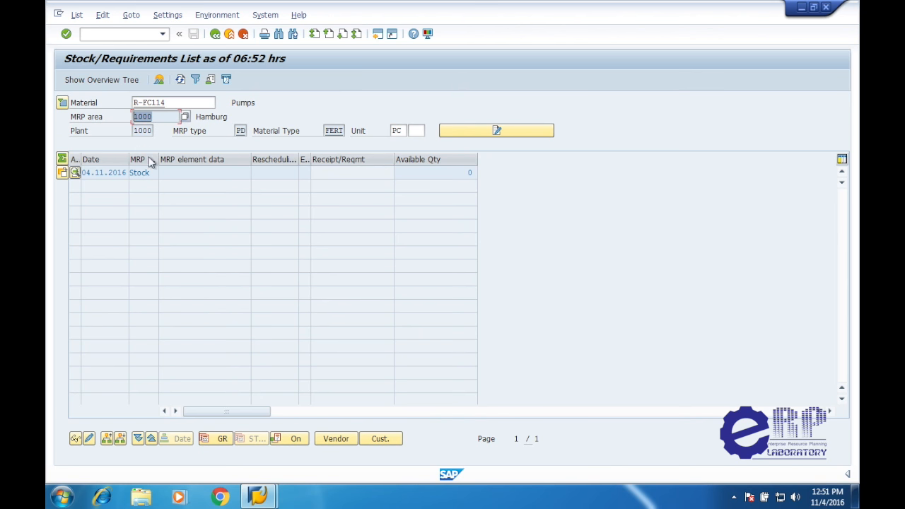
click(414, 174)
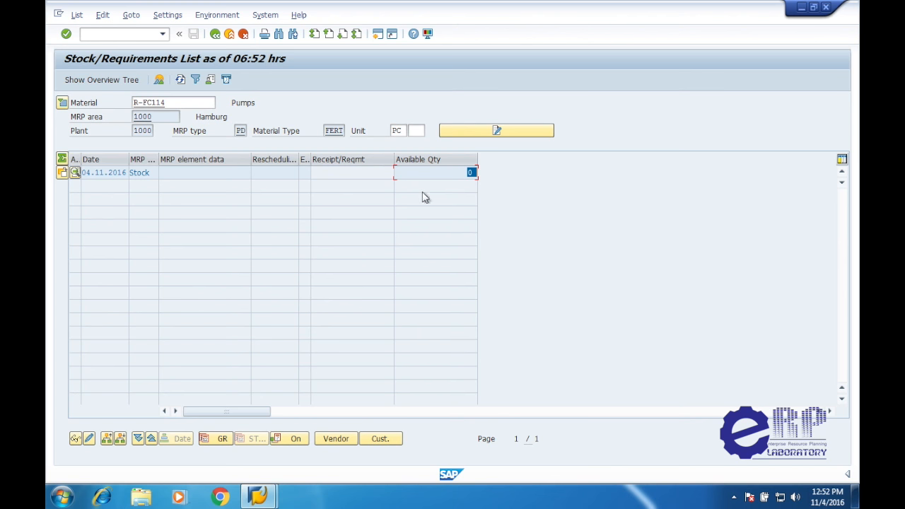
drag(423, 177, 486, 168)
click(75, 174)
drag(110, 143, 164, 98)
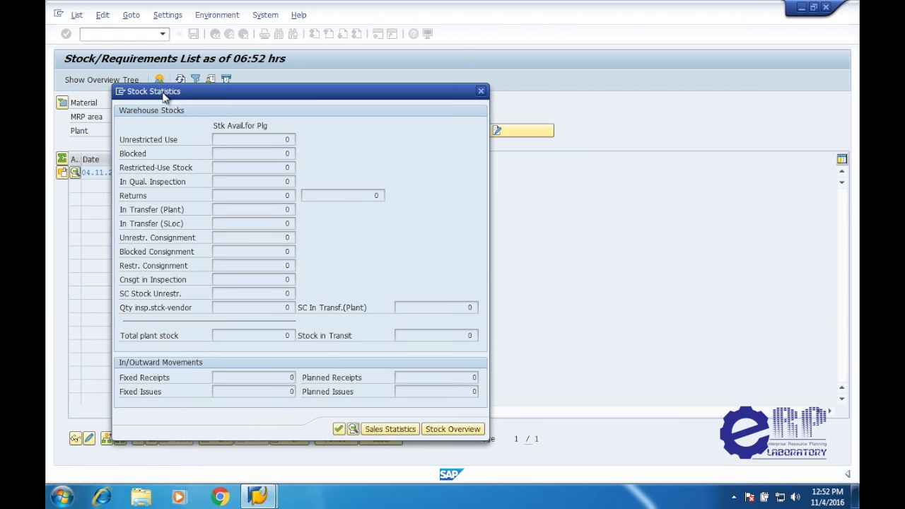
click(480, 92)
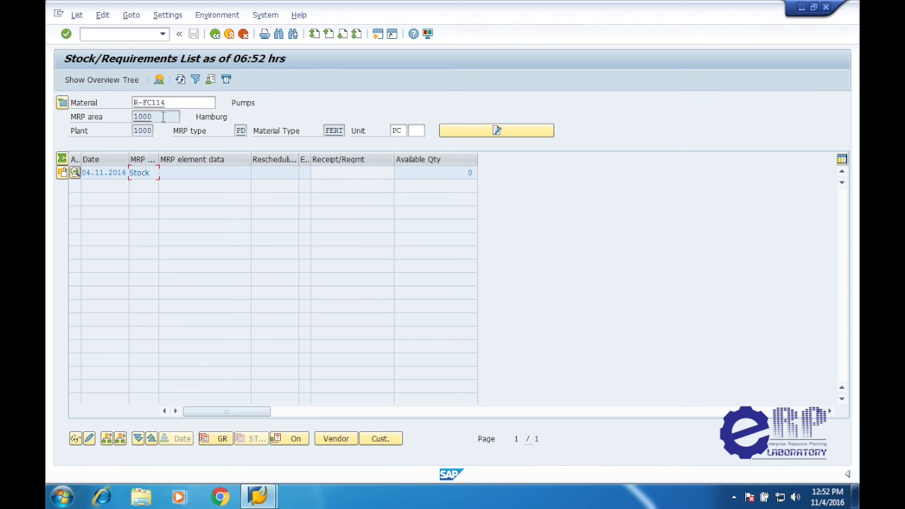
Step: Open the master data of material R-FC114 from the list and review its MRP 1 to MRP 4 views
right_click(161, 106)
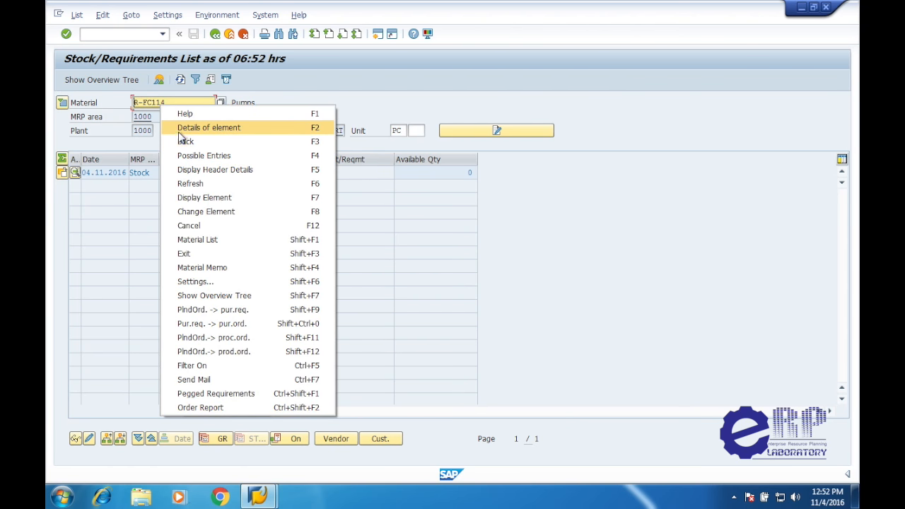
click(182, 128)
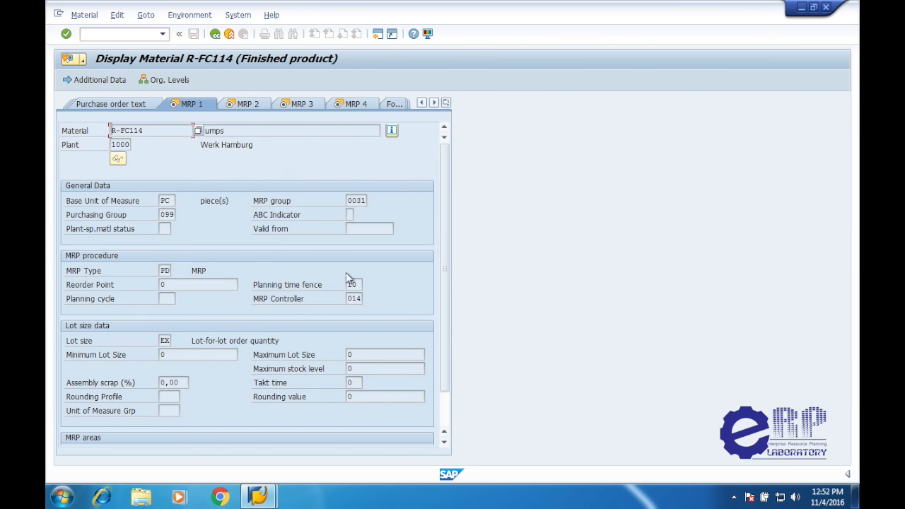
click(245, 105)
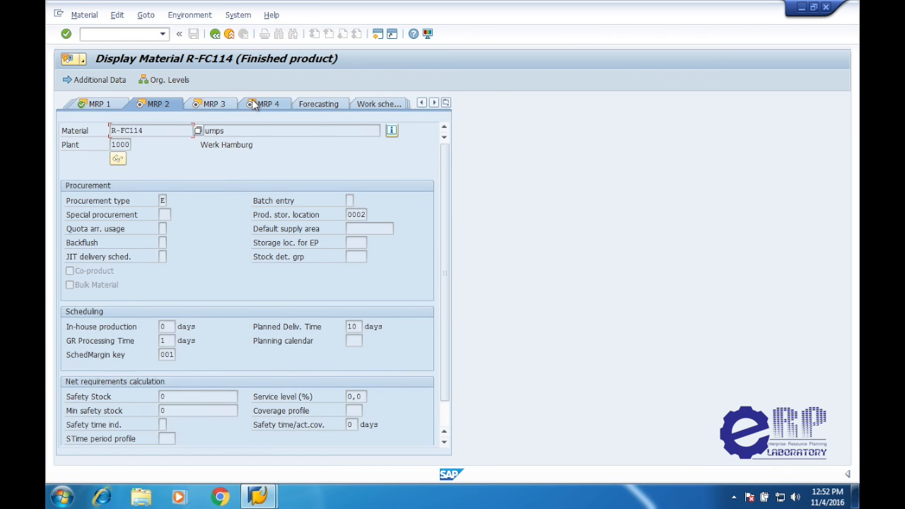
click(215, 106)
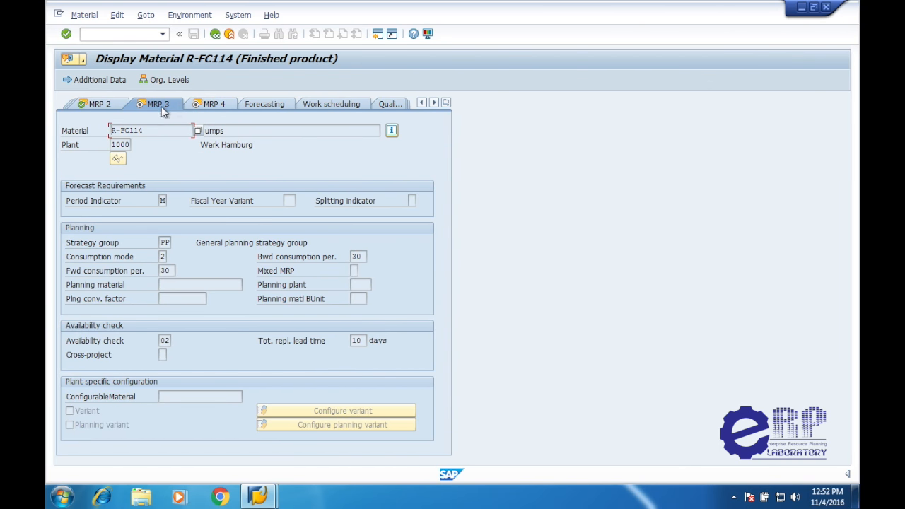
click(208, 106)
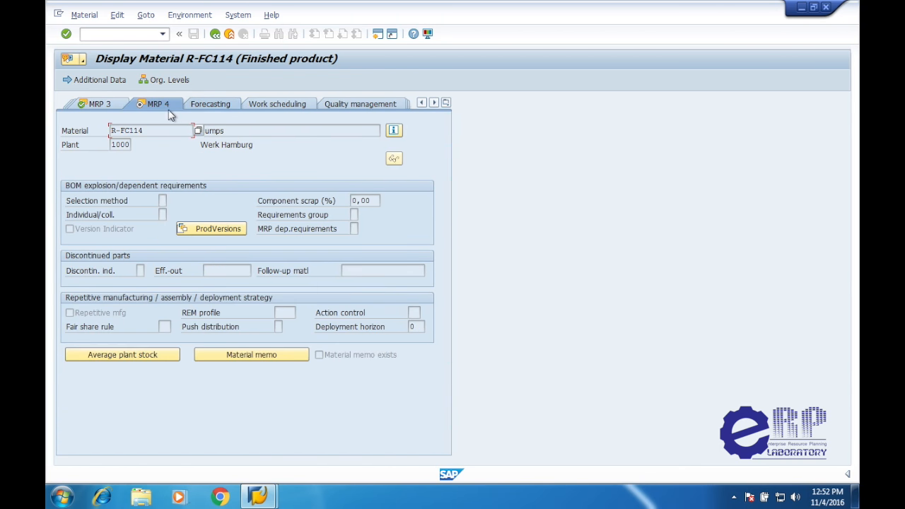
click(98, 106)
click(100, 106)
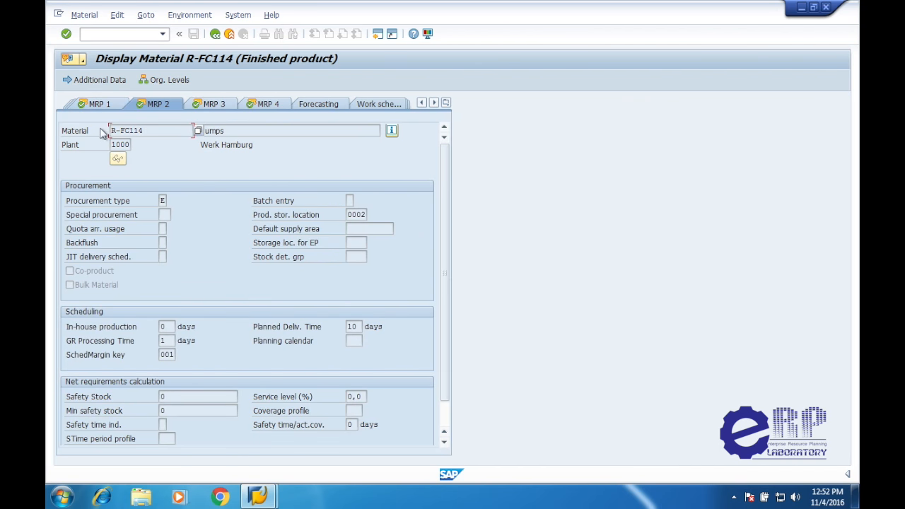
Step: Leave the material display and the stock/requirements list, returning to SAP Easy Access
click(215, 34)
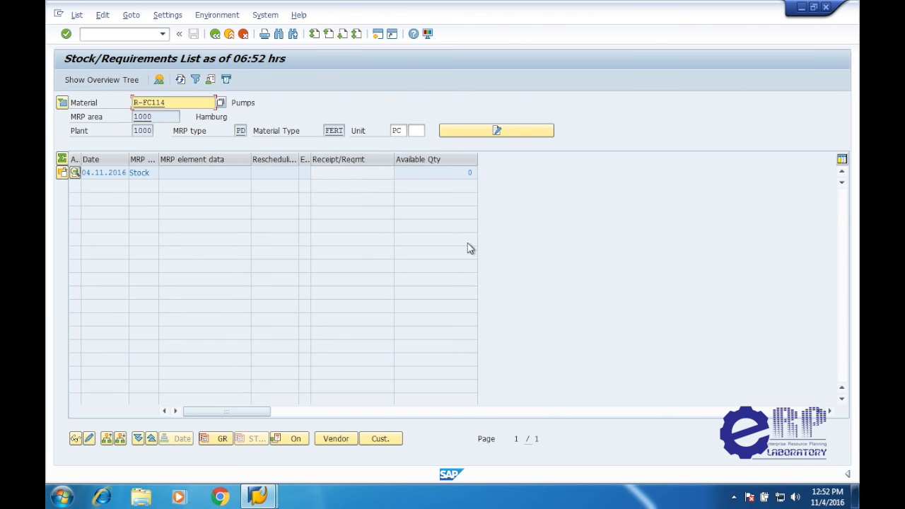
click(216, 34)
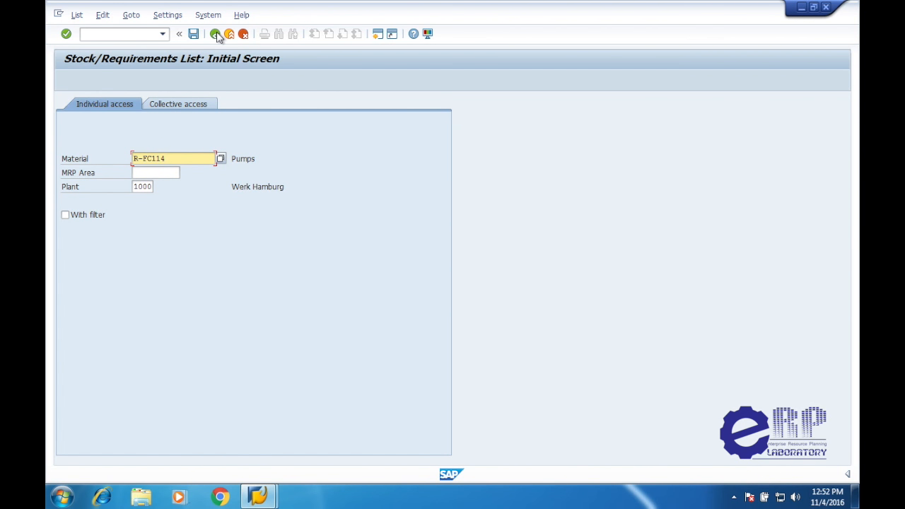
click(216, 34)
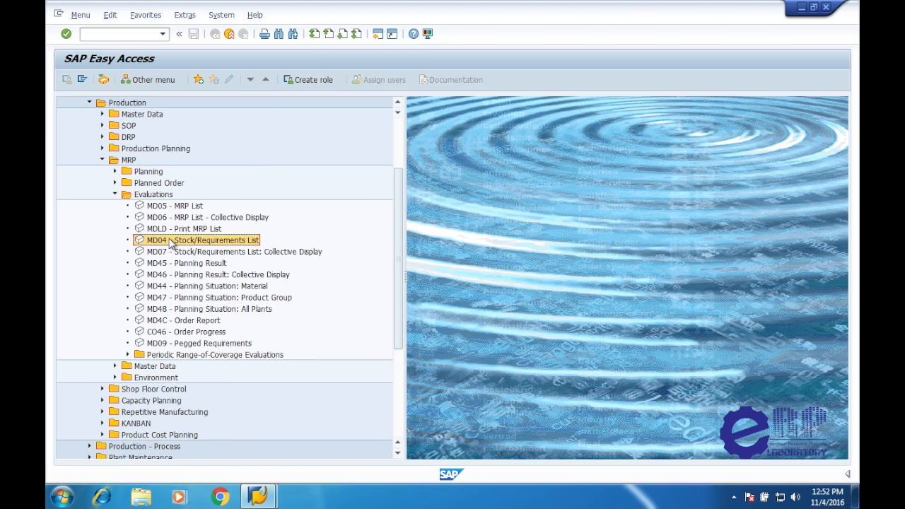
Step: Open the MIGO Goods Movement transaction from Materials Management, Inventory Management, after collapsing the Production folders
click(115, 195)
click(103, 161)
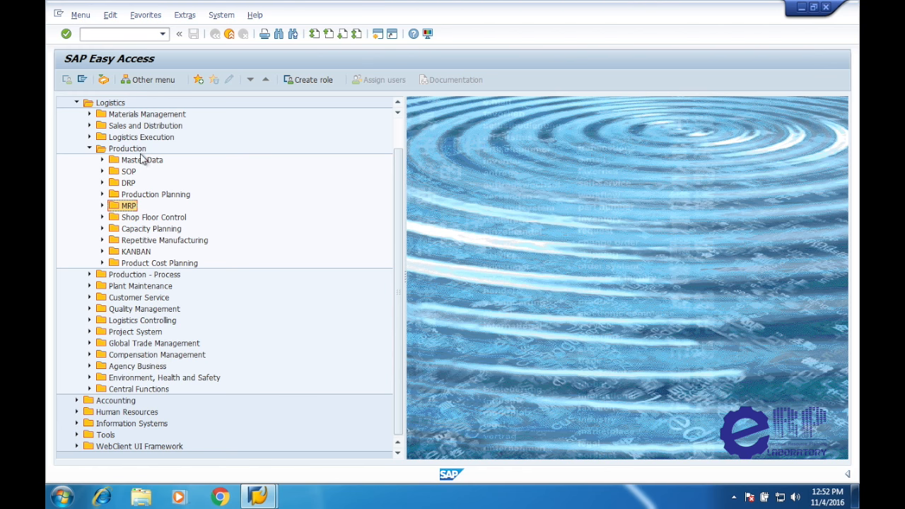
scroll(124, 173, up, 2)
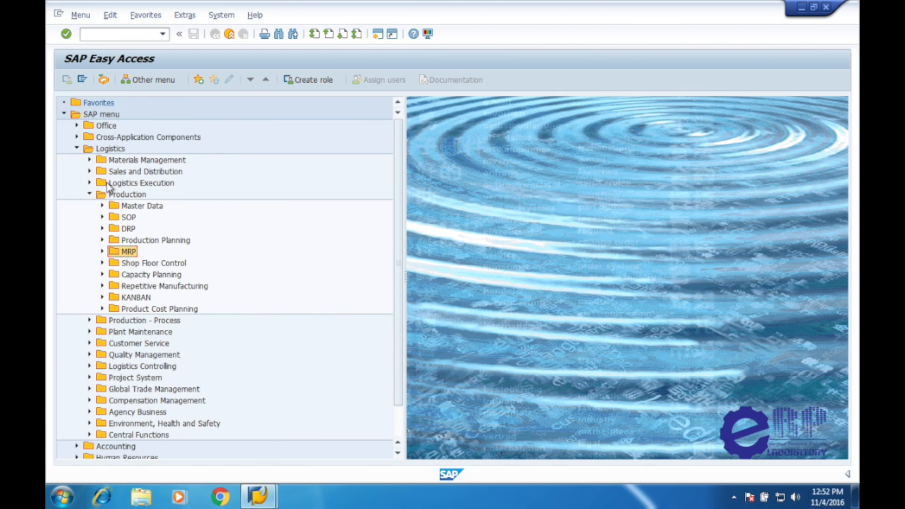
click(89, 195)
click(89, 160)
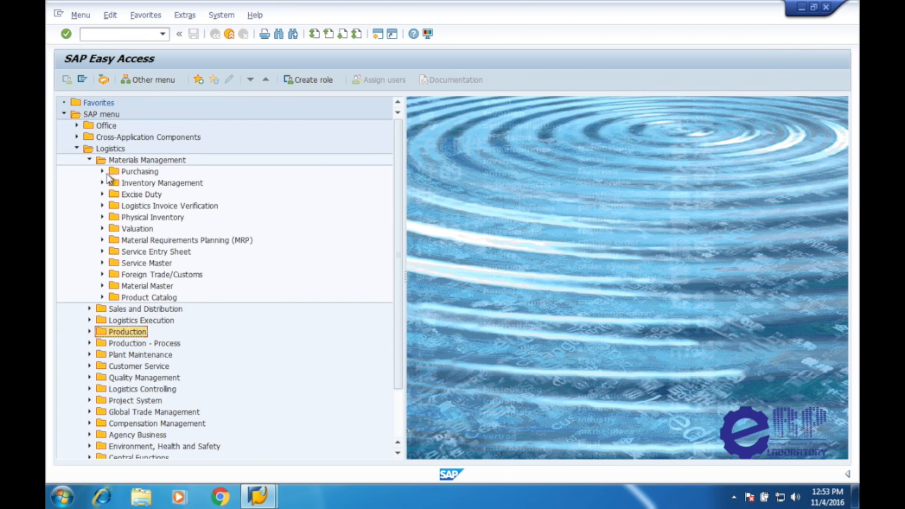
click(102, 183)
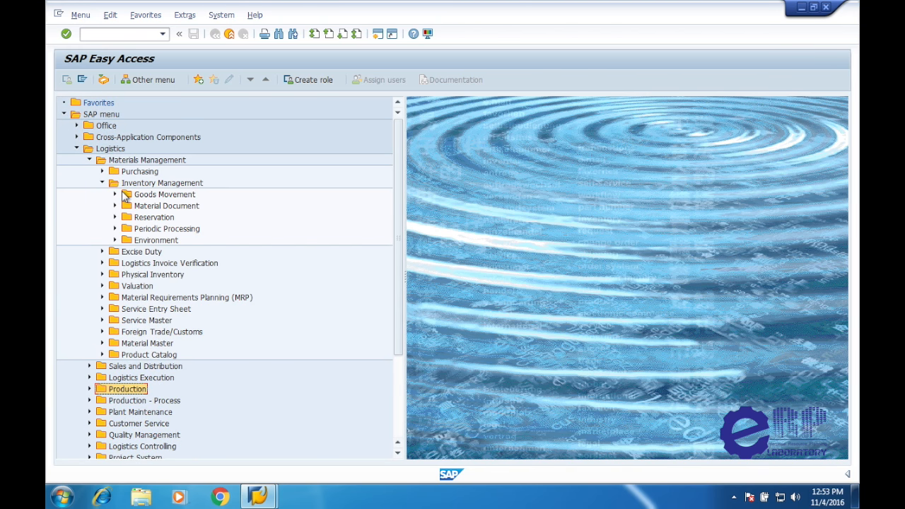
click(115, 194)
click(204, 207)
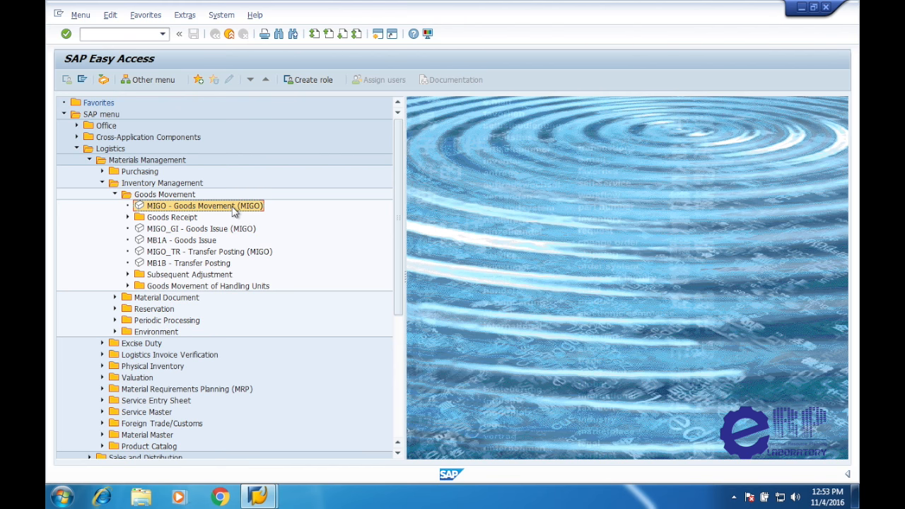
double_click(236, 208)
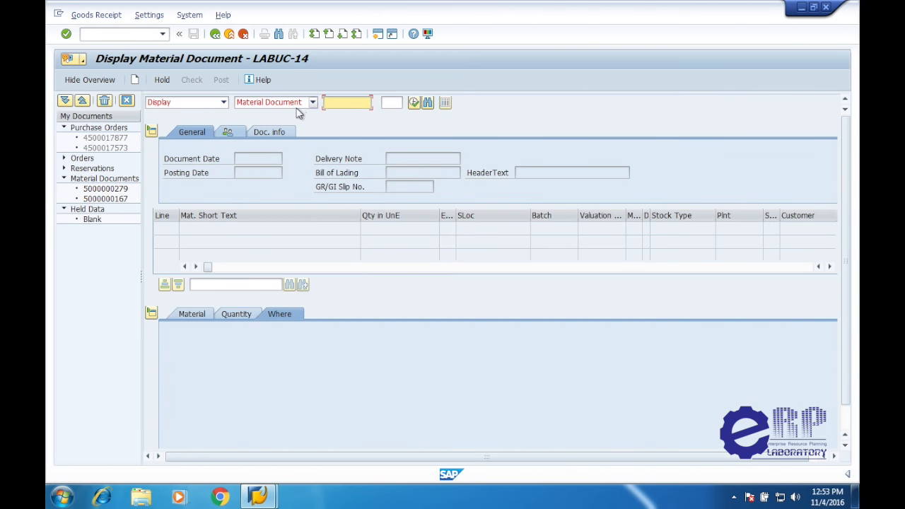
Step: Set the transaction to Goods Receipt with reference Other, using movement type 501
click(224, 103)
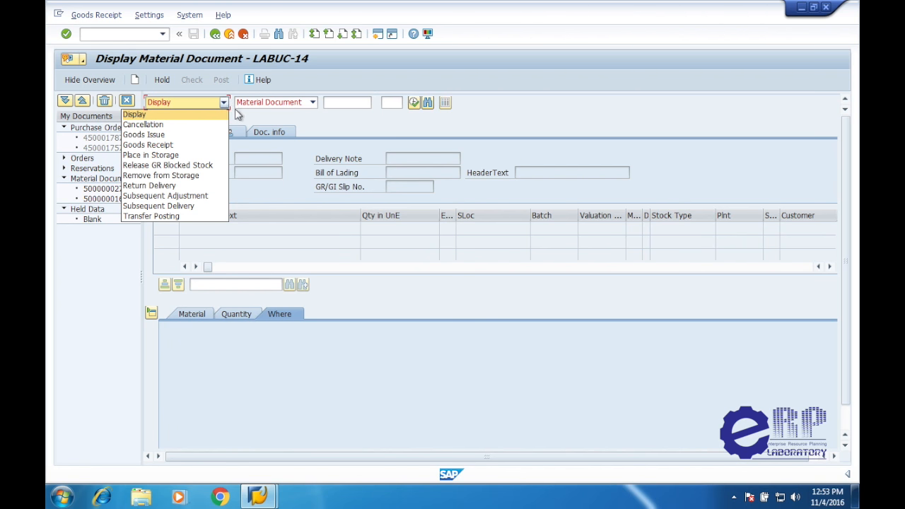
click(224, 103)
click(225, 103)
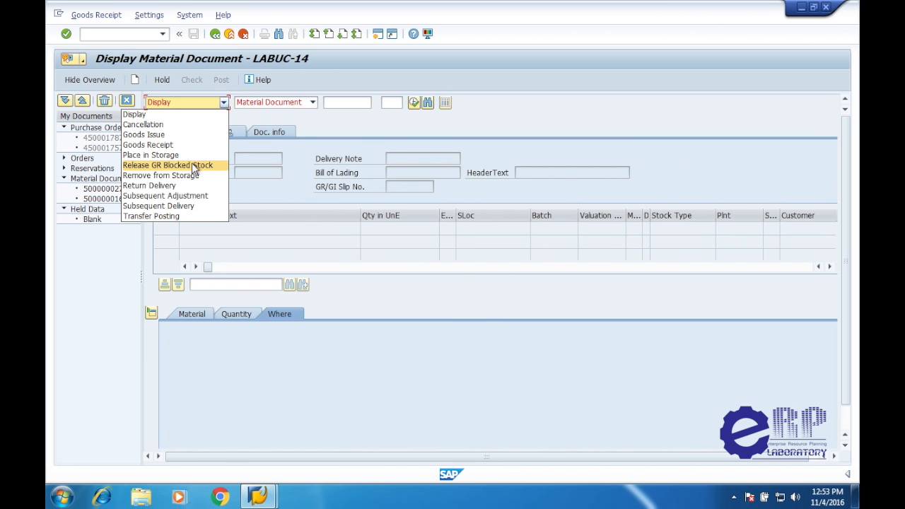
click(192, 144)
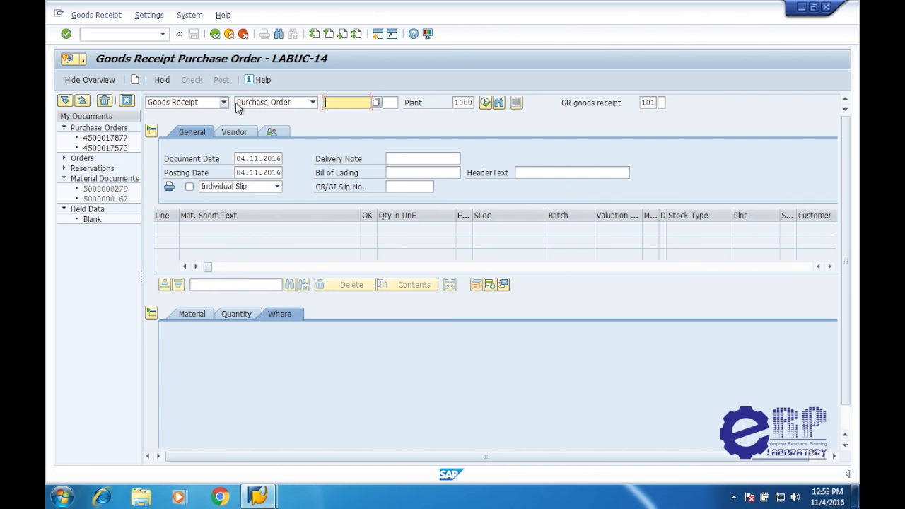
click(312, 103)
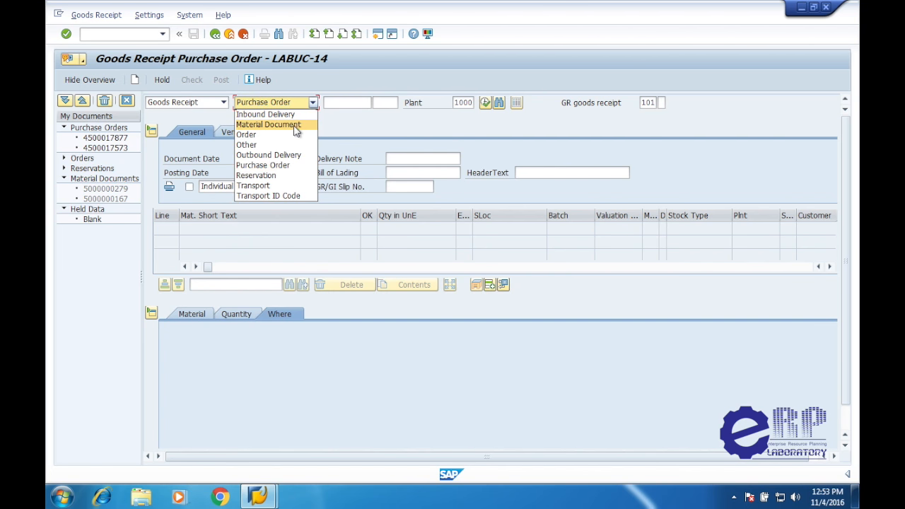
click(288, 145)
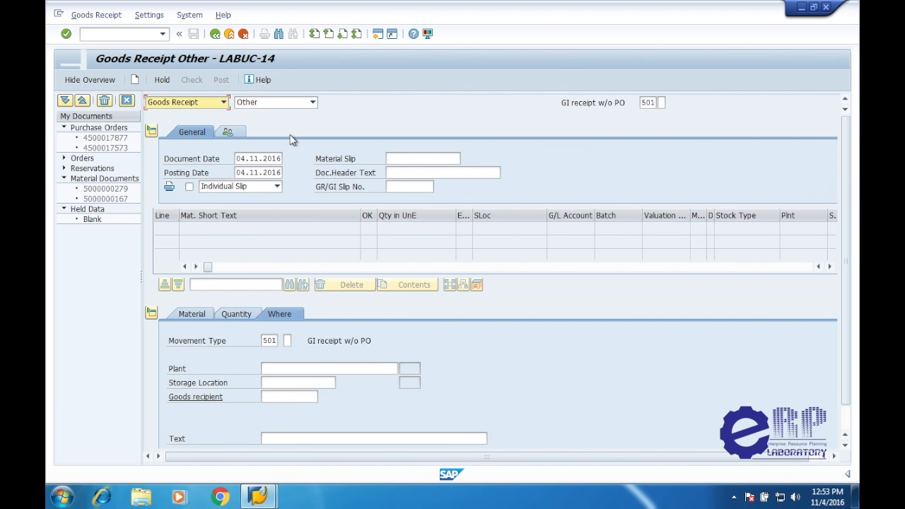
click(312, 104)
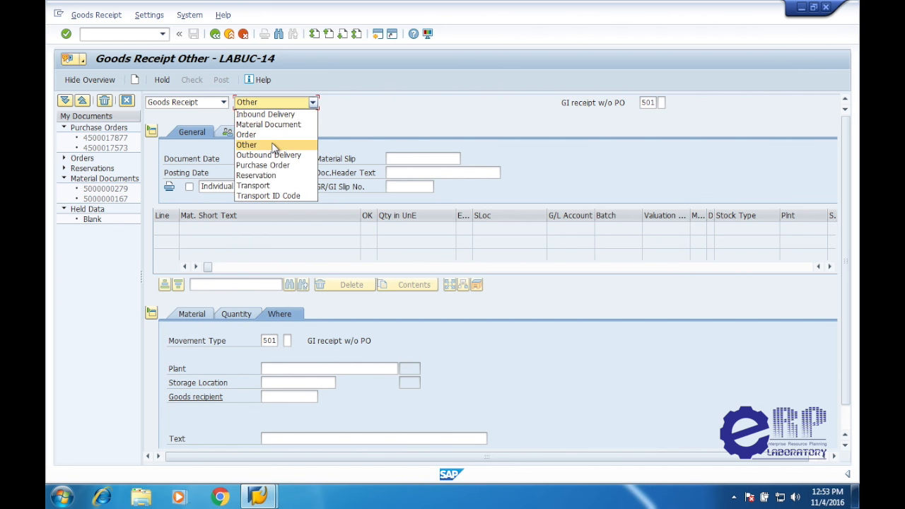
click(311, 103)
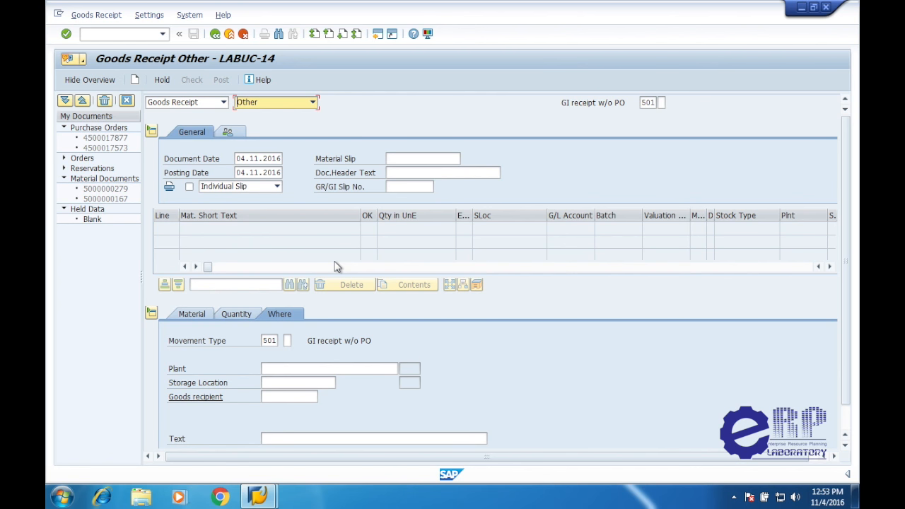
Step: Enter material R-FC114 and a quantity of 20 for the goods receipt item
click(195, 313)
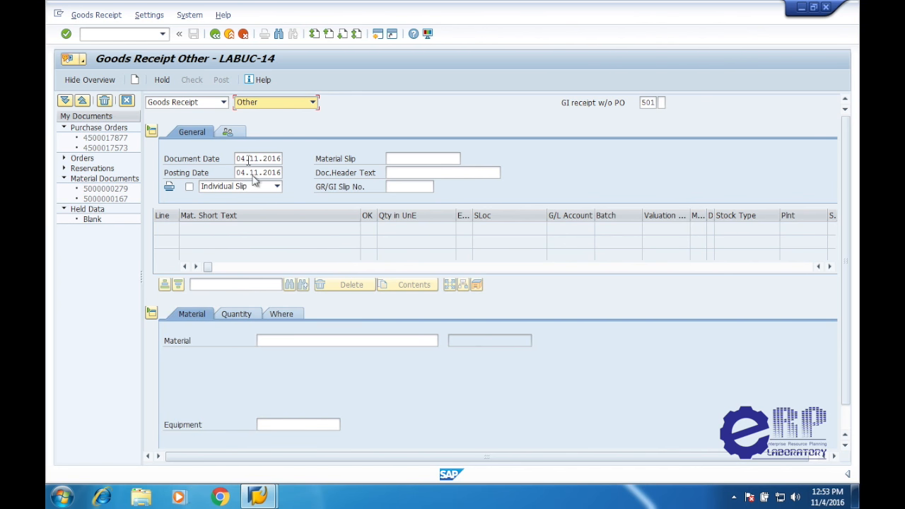
click(272, 339)
text(R)
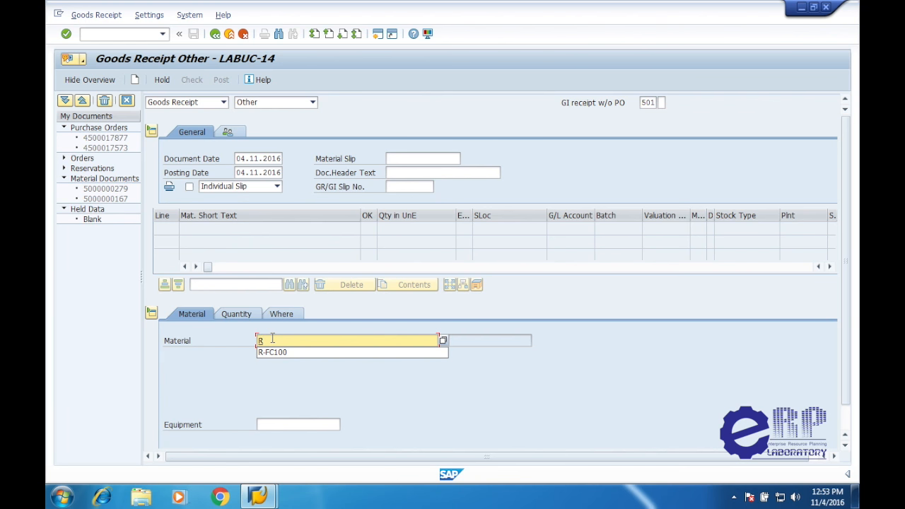
text(-FC114)
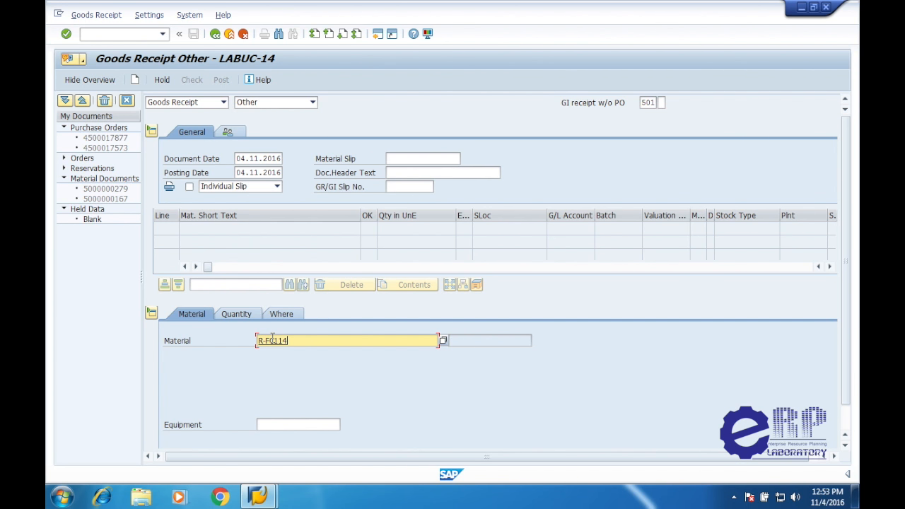
click(236, 313)
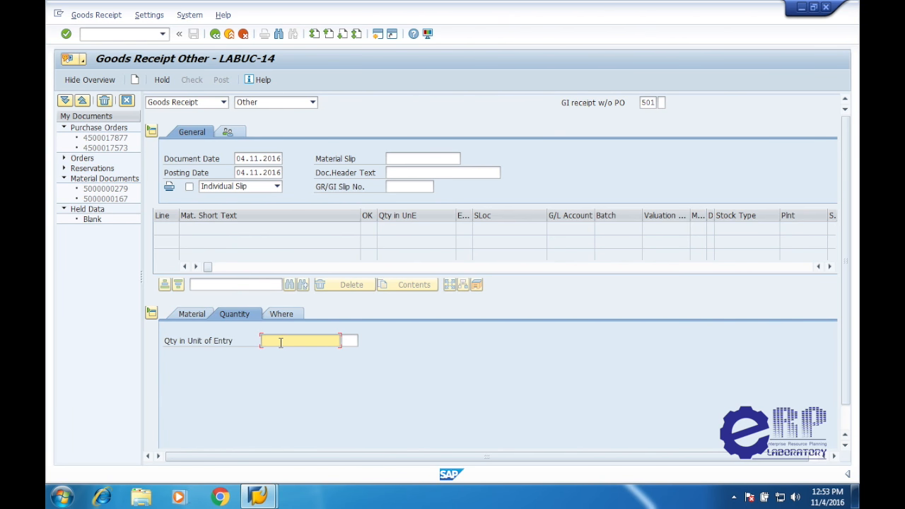
text(20)
Step: Examine the list of possible movement types and the description of movement type 501 in the item's location data
click(281, 315)
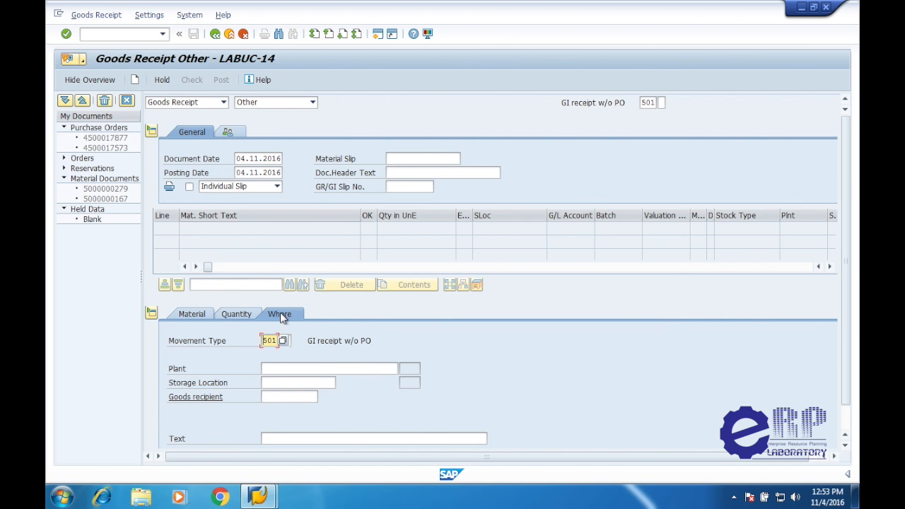
scroll(220, 366, down, 1)
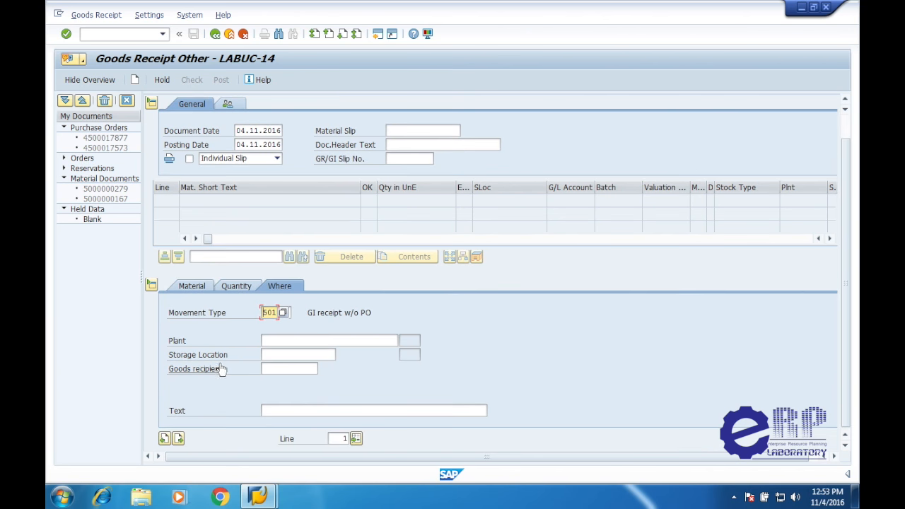
click(282, 312)
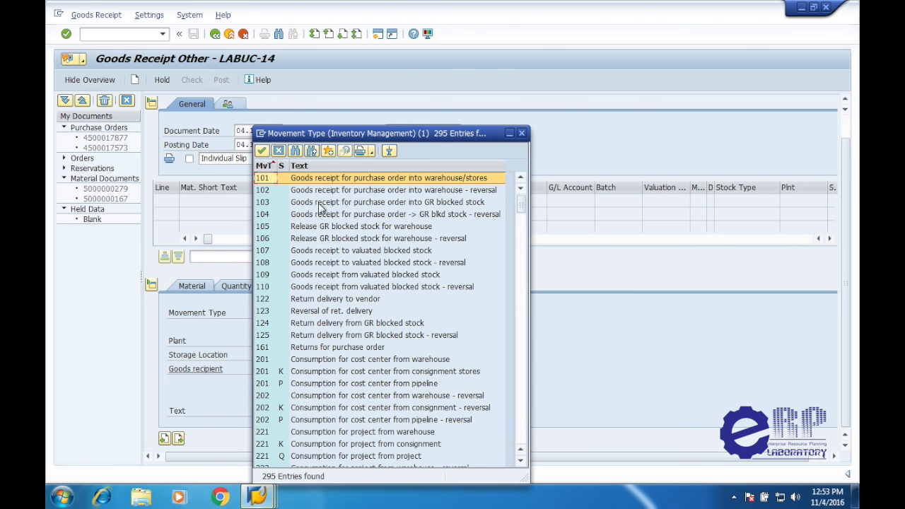
scroll(381, 191, down, 20)
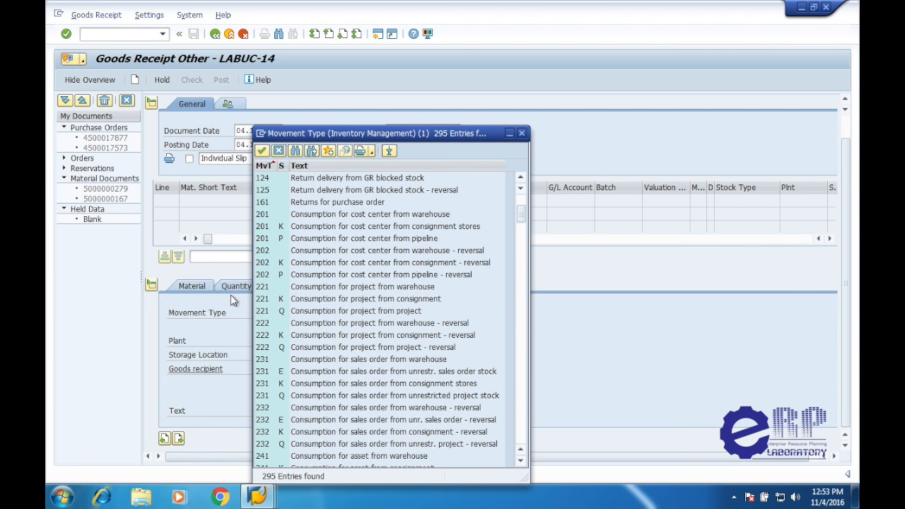
click(522, 133)
drag(317, 313, 382, 311)
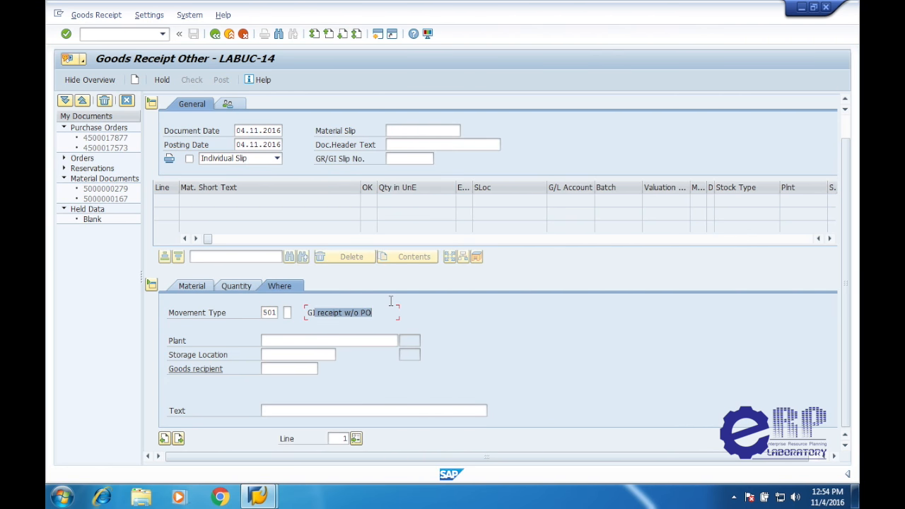
click(313, 308)
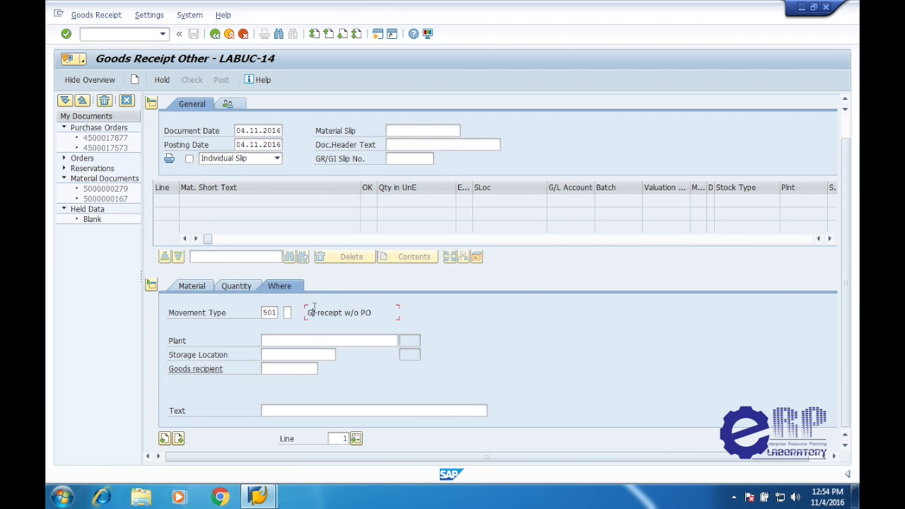
drag(311, 308, 372, 316)
Step: Enter plant 1000 and storage location 0002 and add the item to the goods receipt
click(311, 342)
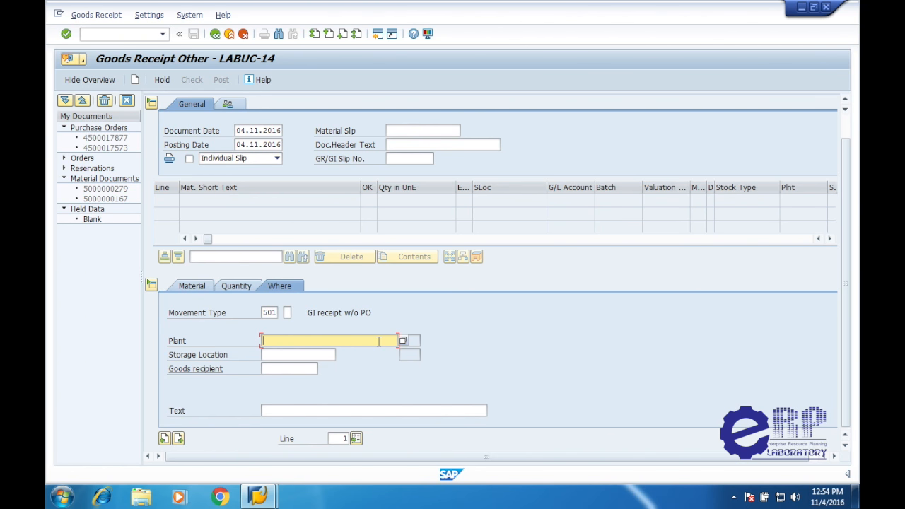
text(1000)
key(Tab)
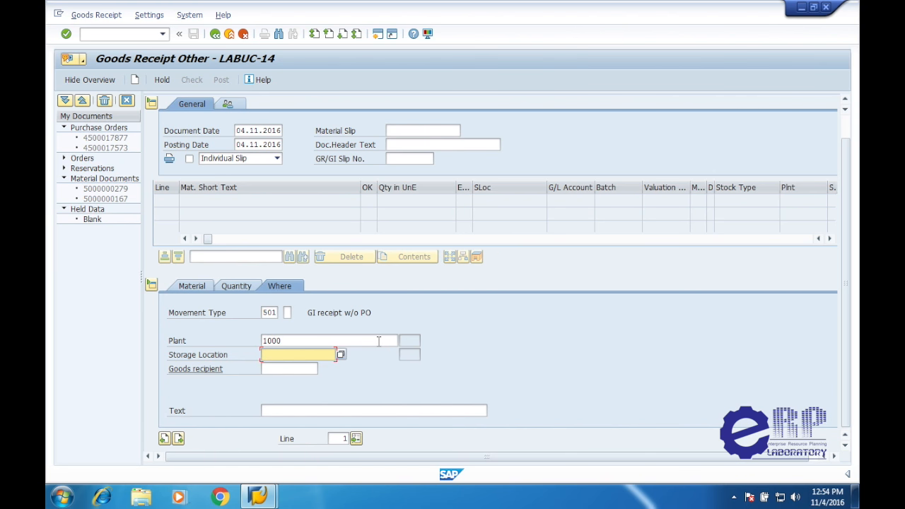
text(000)
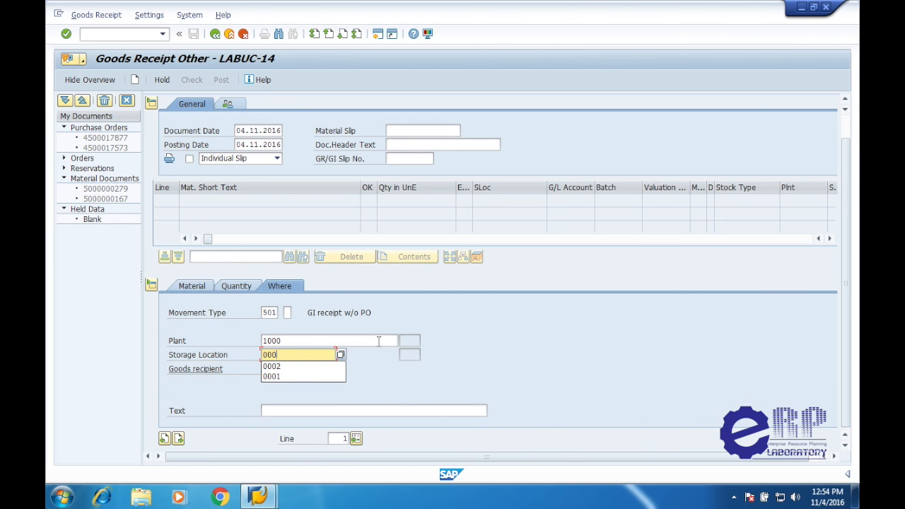
text(2)
scroll(378, 341, up, 1)
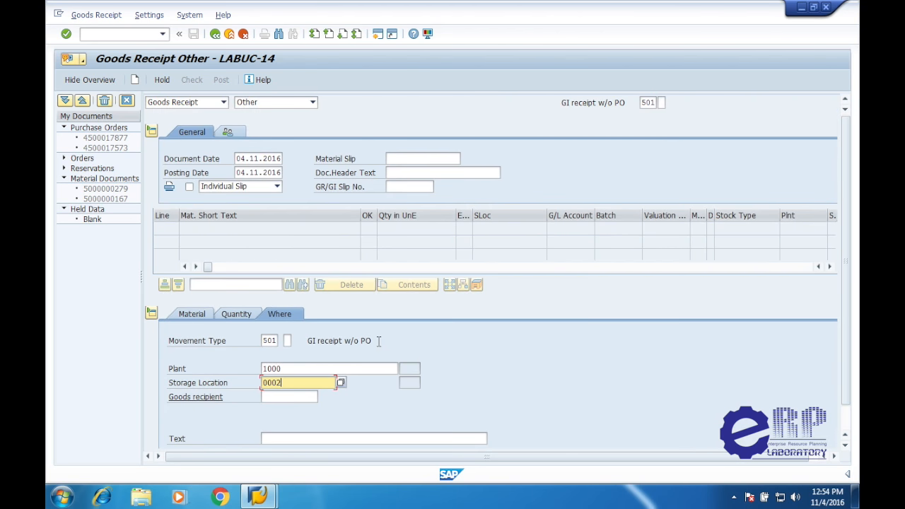
key(Return)
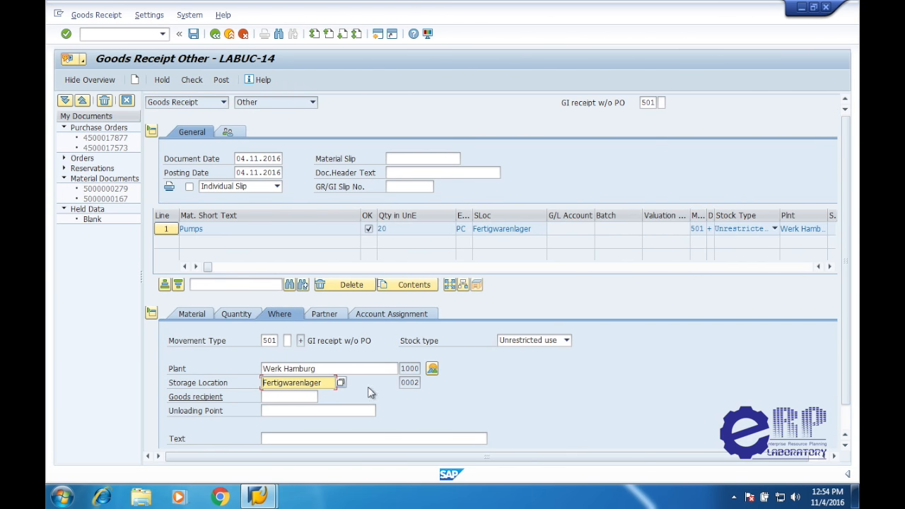
Step: Check the item's quantity and material data and try to post the goods receipt
click(223, 315)
click(201, 317)
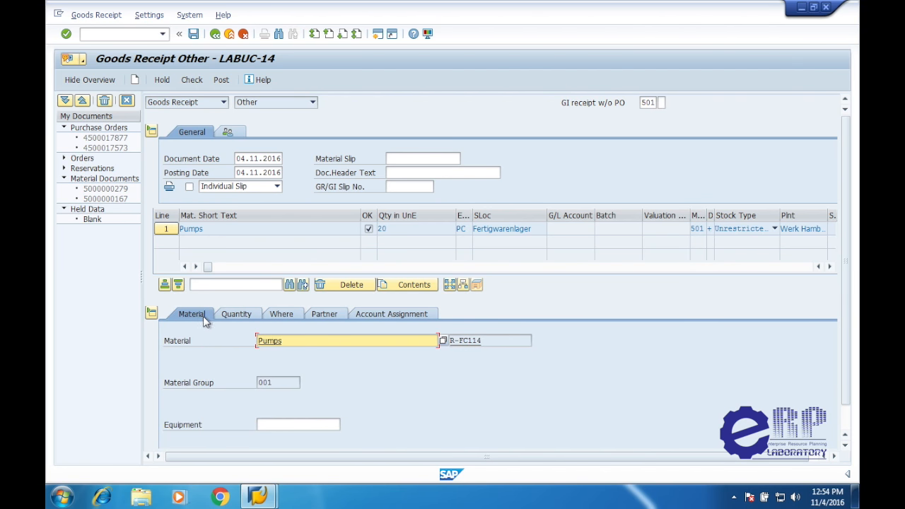
scroll(251, 383, down, 1)
scroll(249, 379, up, 1)
click(194, 36)
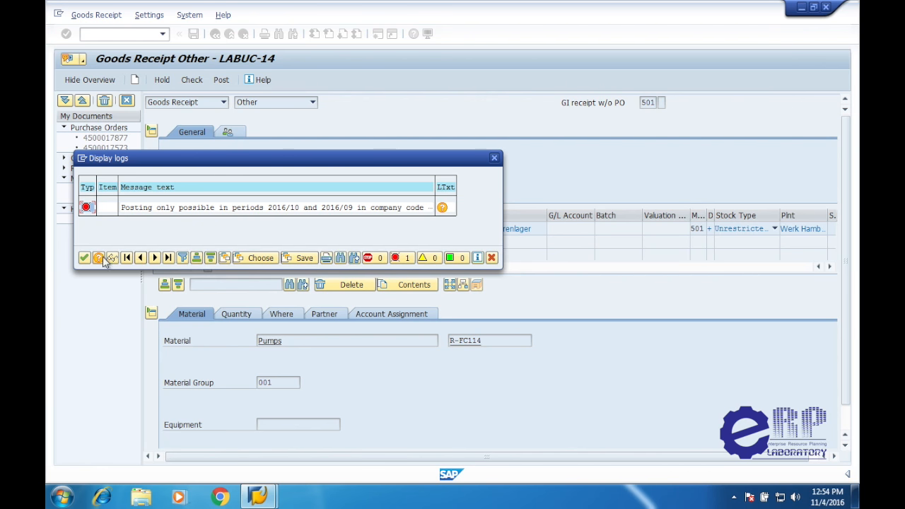
drag(157, 160, 290, 164)
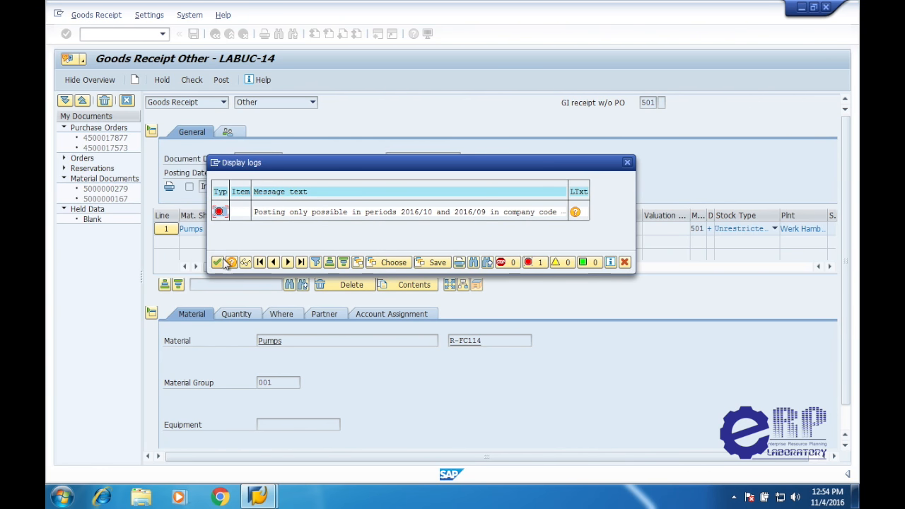
click(217, 262)
Step: Set the posting date of the goods receipt to 01.10.2016
click(251, 159)
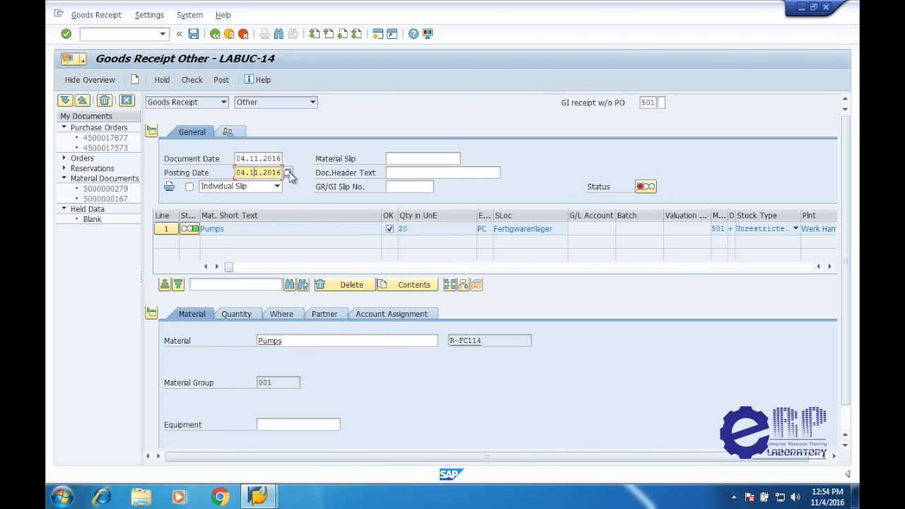
click(289, 173)
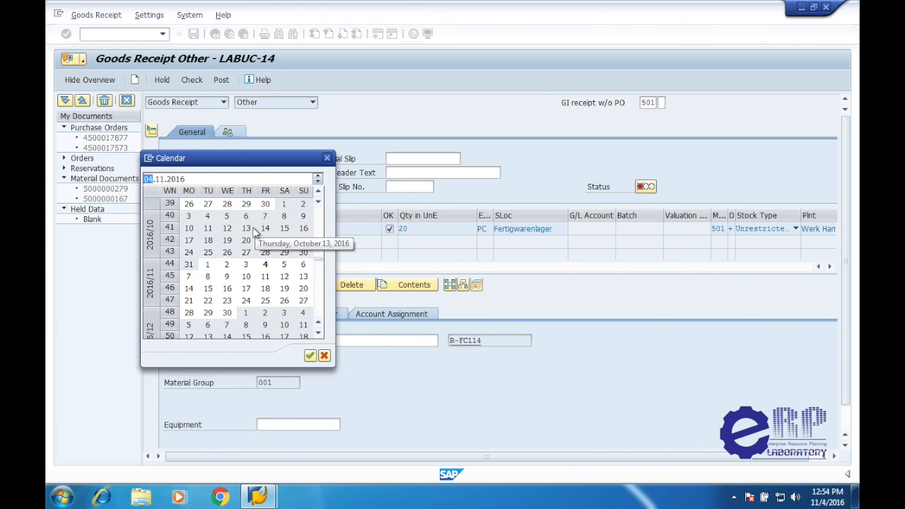
double_click(285, 203)
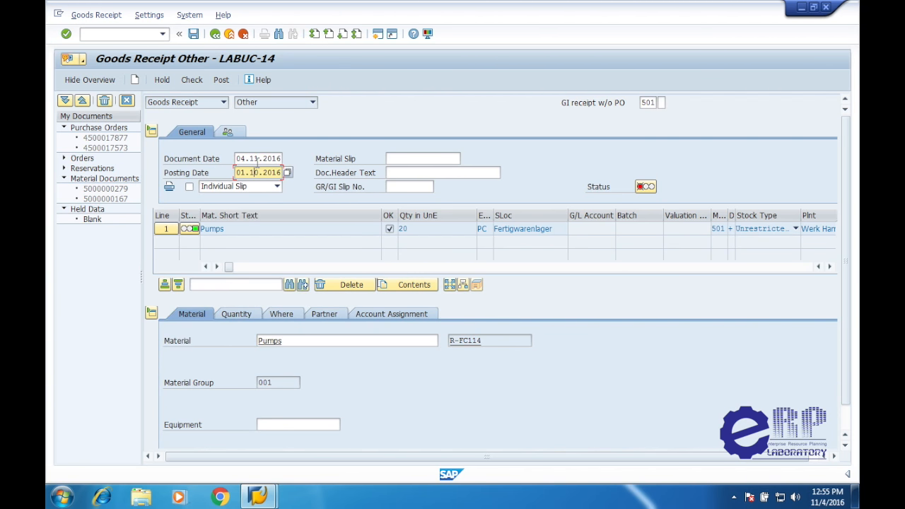
click(258, 159)
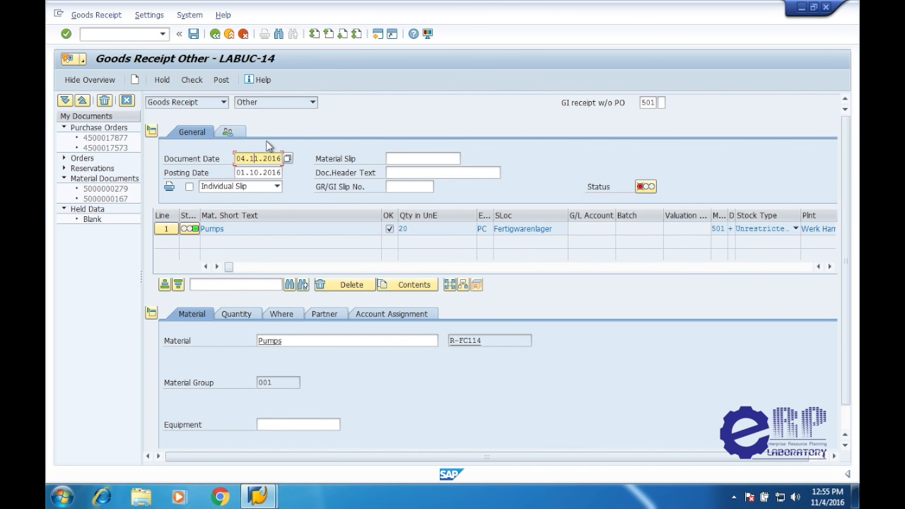
Step: Set the document date of the goods receipt to 01.10.2016 and post the receipt
click(288, 158)
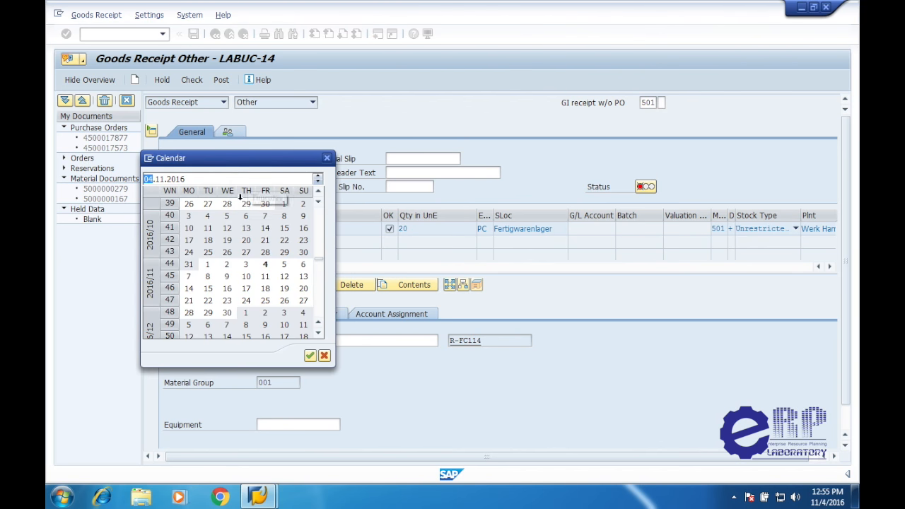
double_click(284, 204)
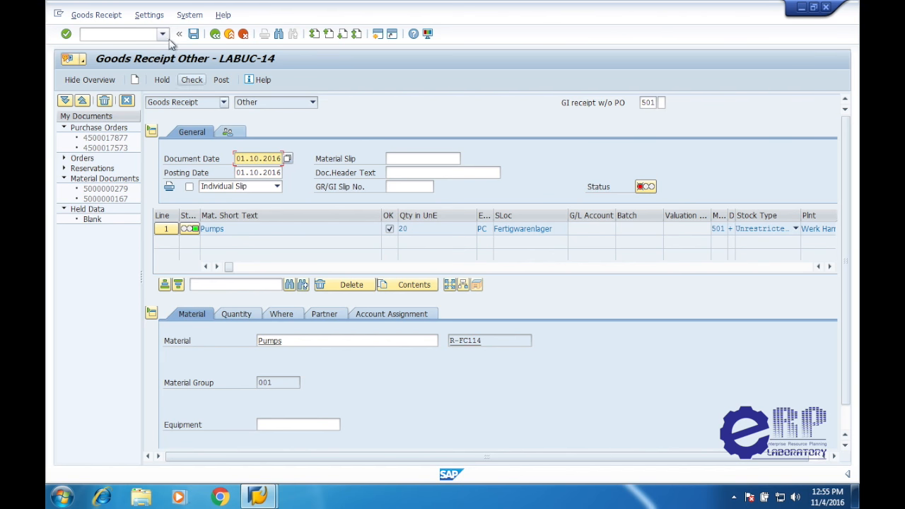
click(192, 35)
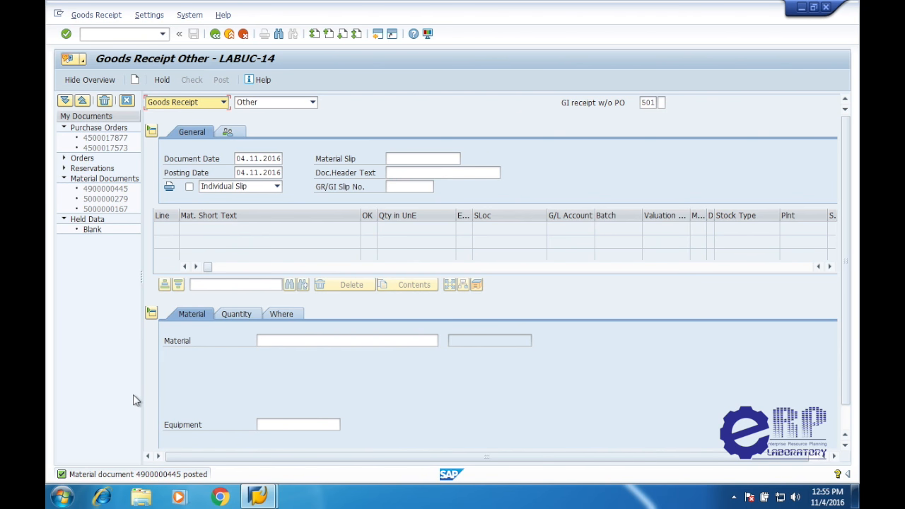
Step: Try to open the newly posted material document from the document overview and leave the goods receipt transaction
click(107, 191)
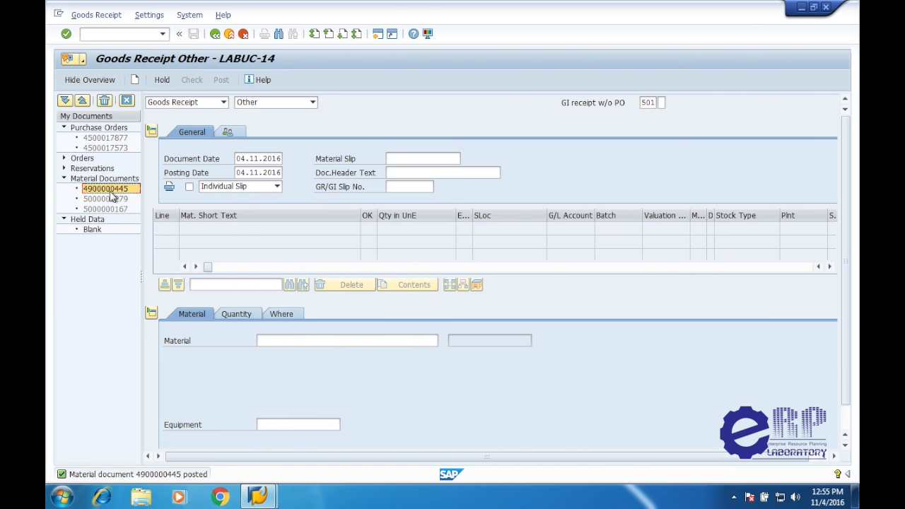
double_click(110, 192)
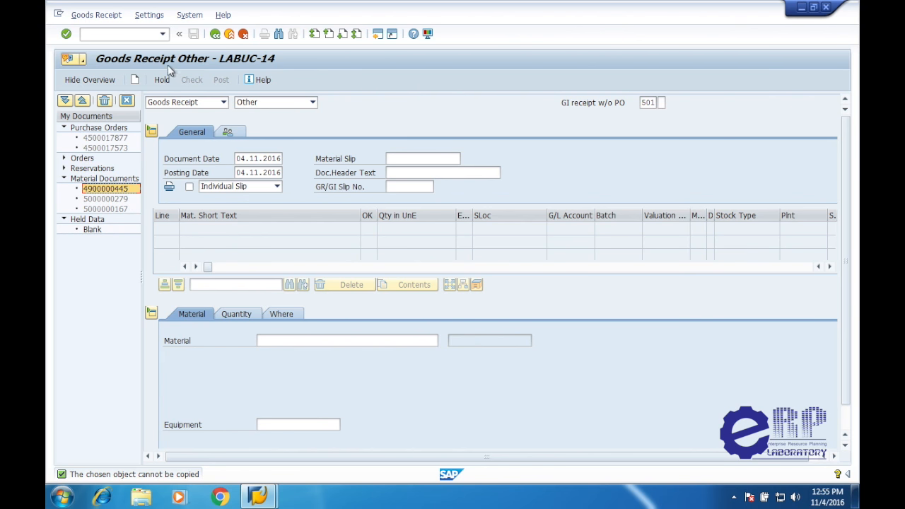
click(111, 15)
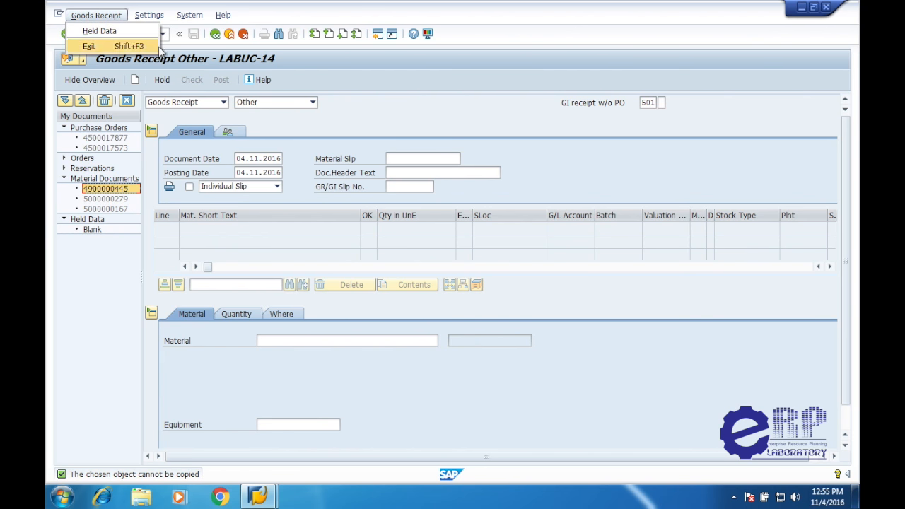
click(316, 84)
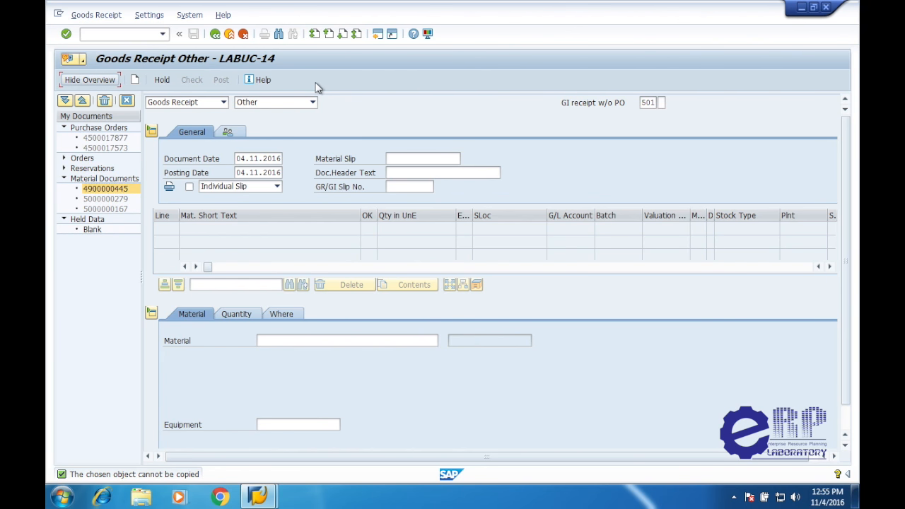
click(216, 37)
Step: Open the stock/requirements list with transaction md04 for material R-FC114 in plant 1000
click(140, 36)
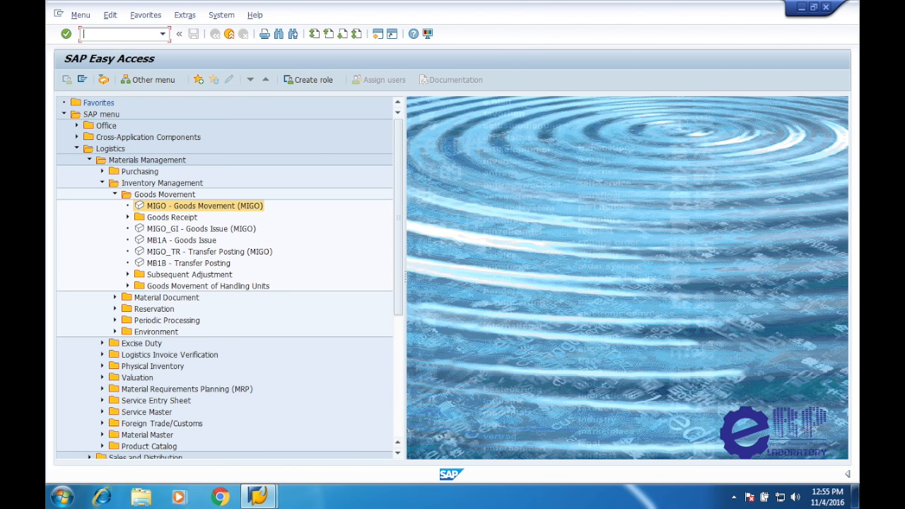
text(md04)
key(Return)
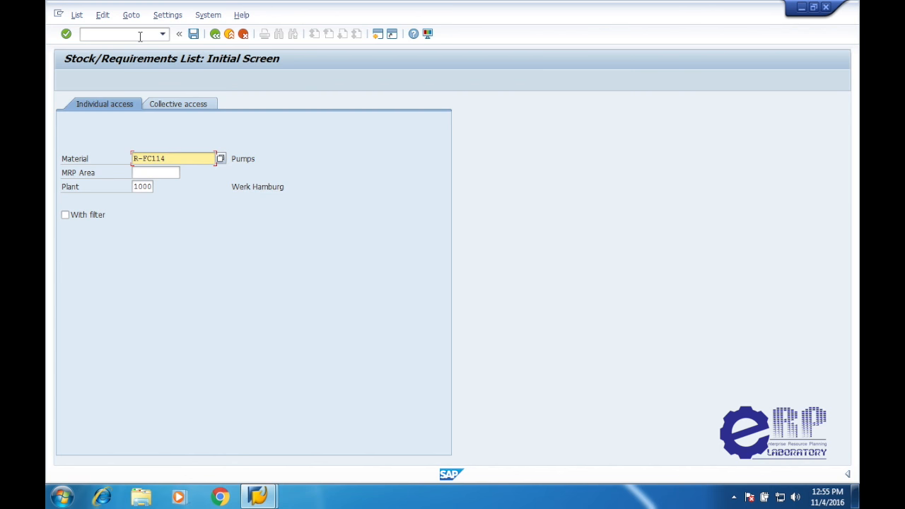
click(66, 34)
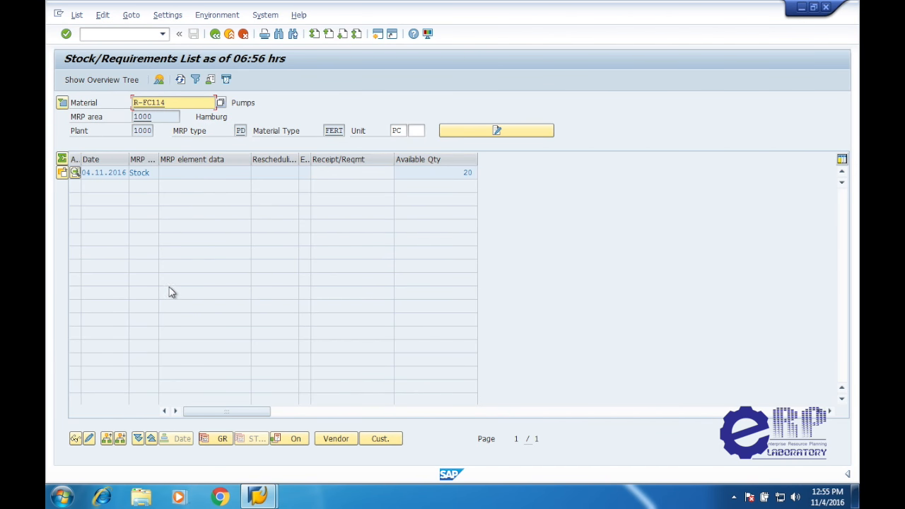
Step: Check the available stock quantity of R-FC114 in the stock/requirements list and return to SAP Easy Access
click(439, 173)
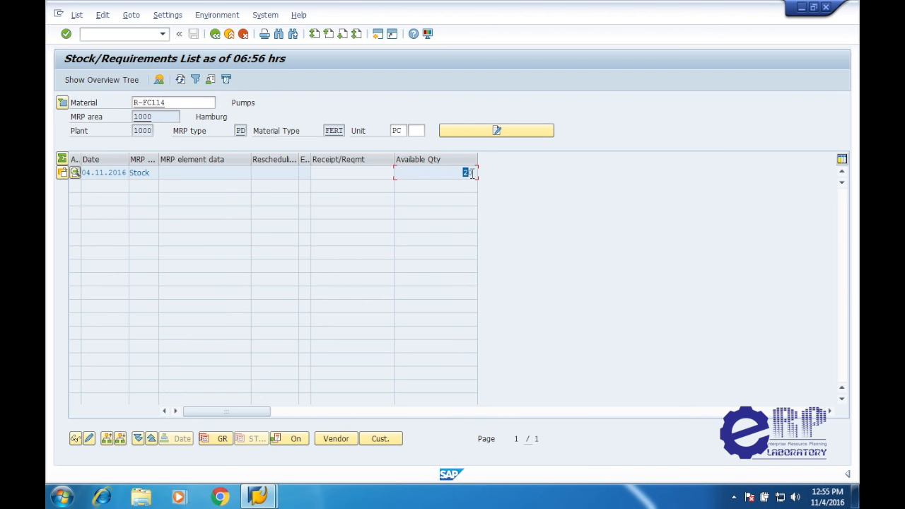
drag(441, 172, 479, 168)
drag(189, 103, 140, 103)
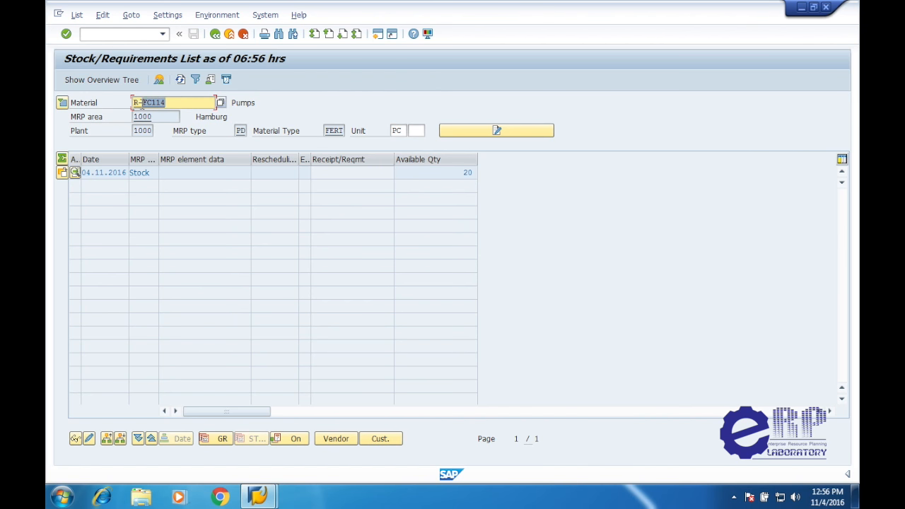
click(444, 171)
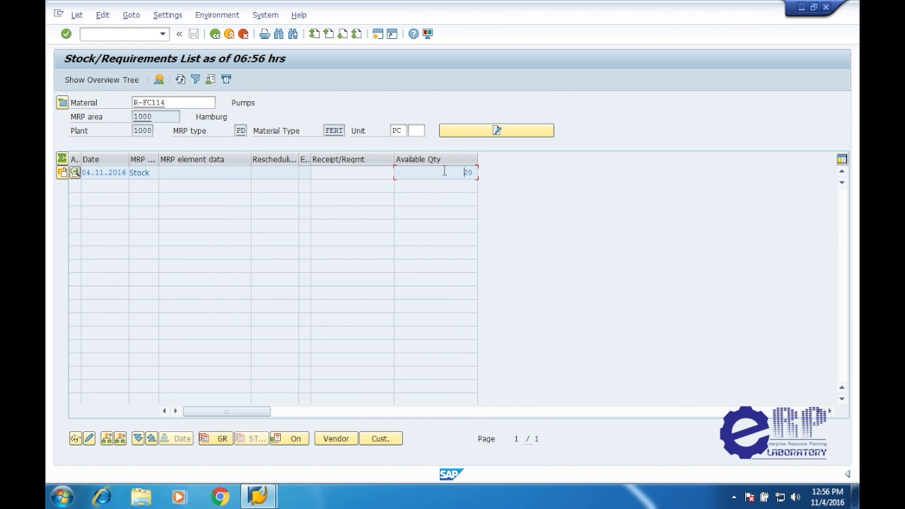
drag(470, 172, 480, 177)
click(215, 34)
click(214, 34)
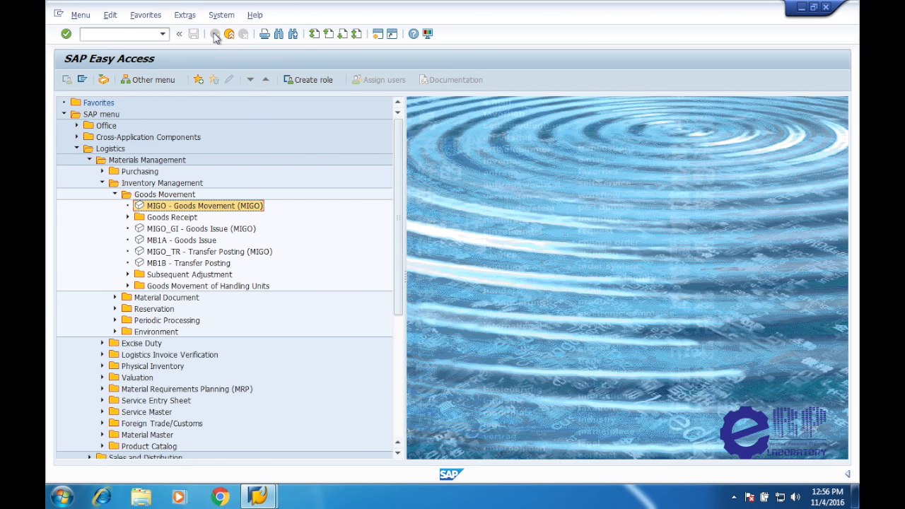
Step: Collapse the Goods Movement, Inventory Management and Materials Management folders in the SAP menu tree
click(115, 196)
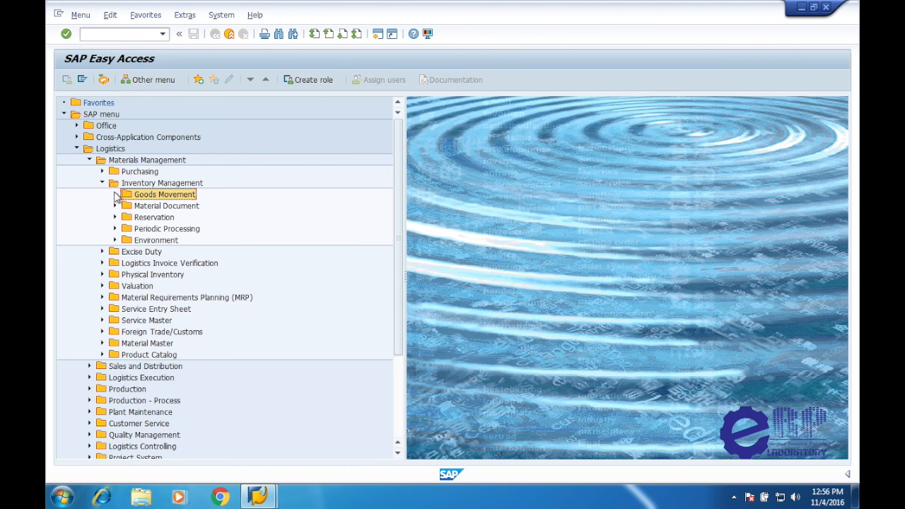
click(102, 184)
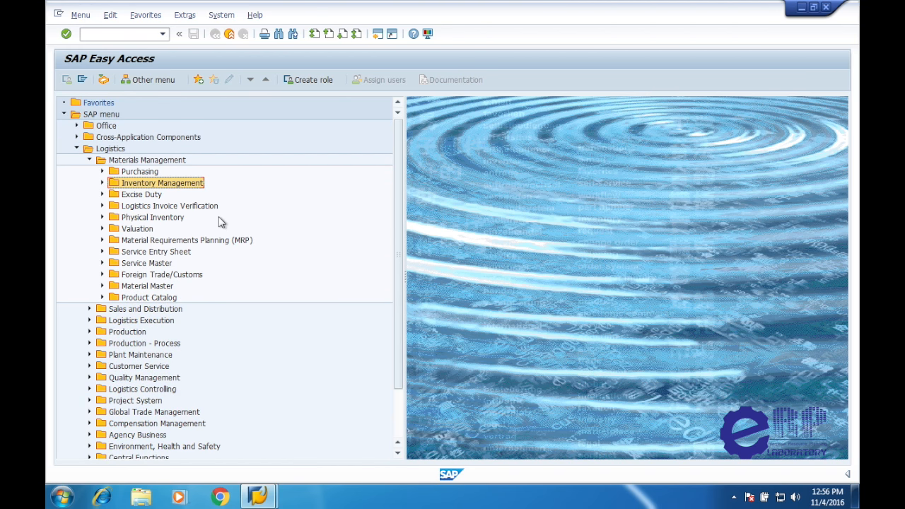
click(90, 161)
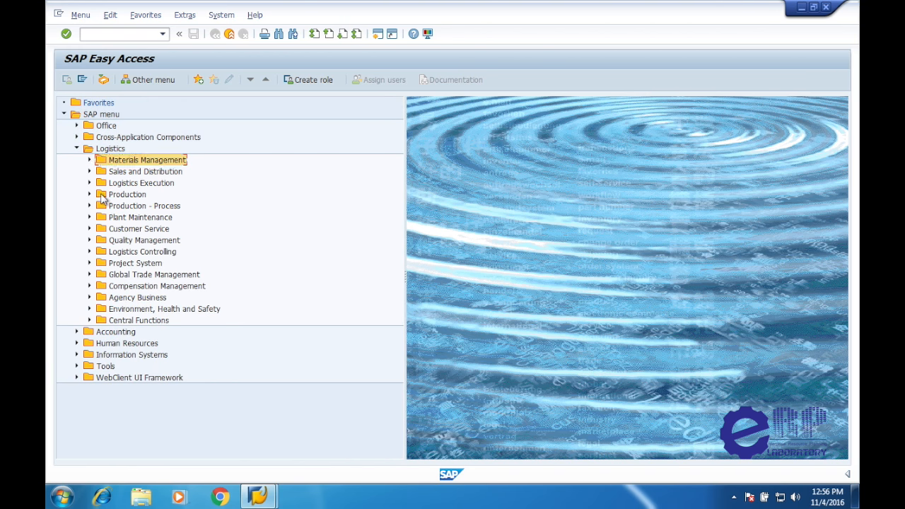
Step: Open MD02 - Multilevel Single-Item Planning from the Planning folder under Logistics, Production, MRP
click(89, 195)
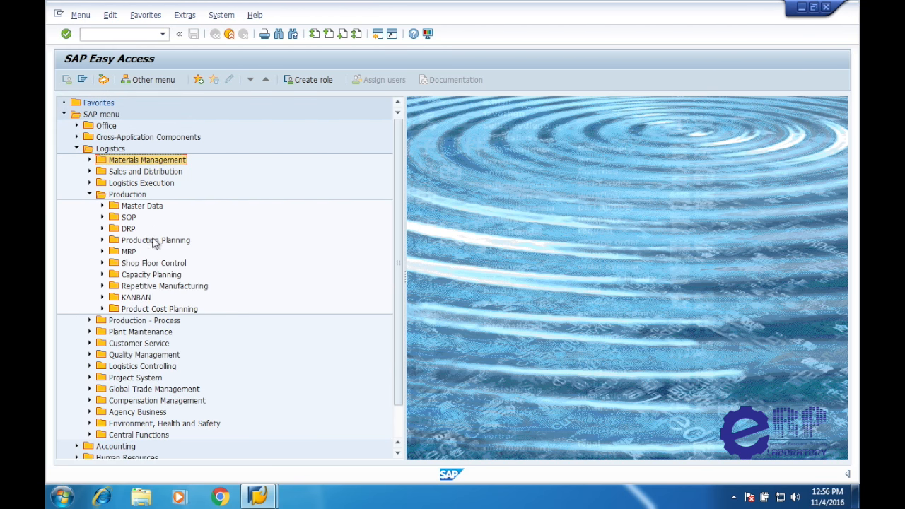
click(103, 241)
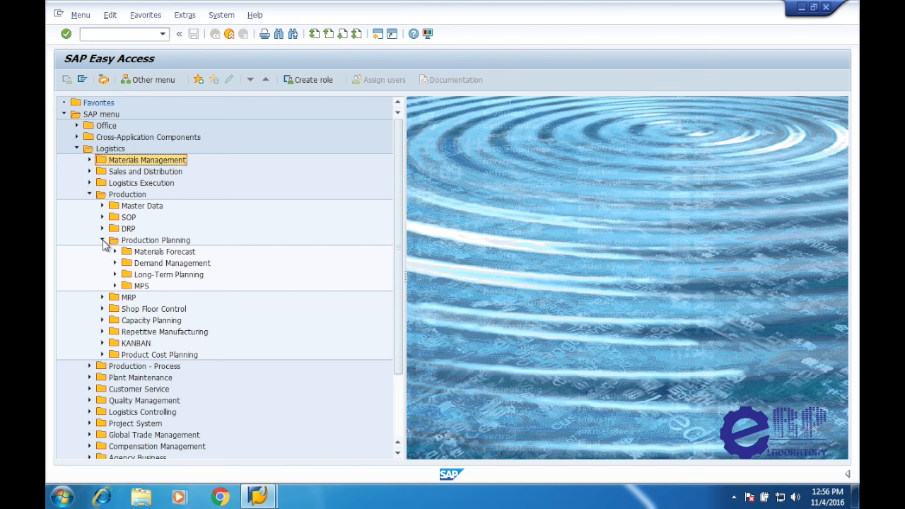
click(102, 240)
click(102, 252)
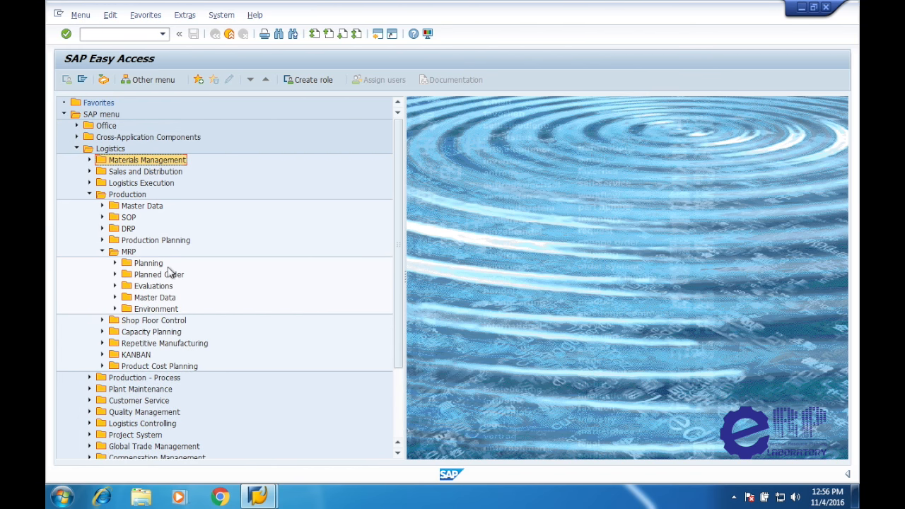
click(116, 263)
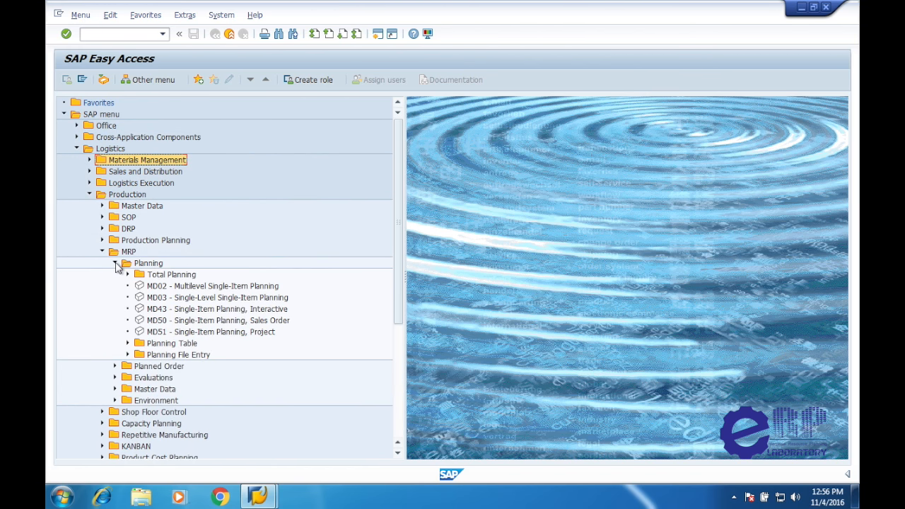
click(184, 292)
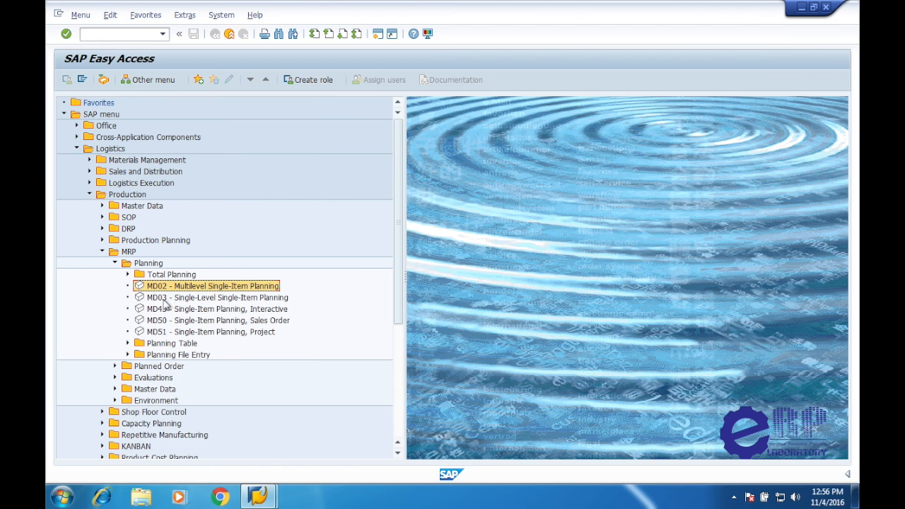
double_click(227, 288)
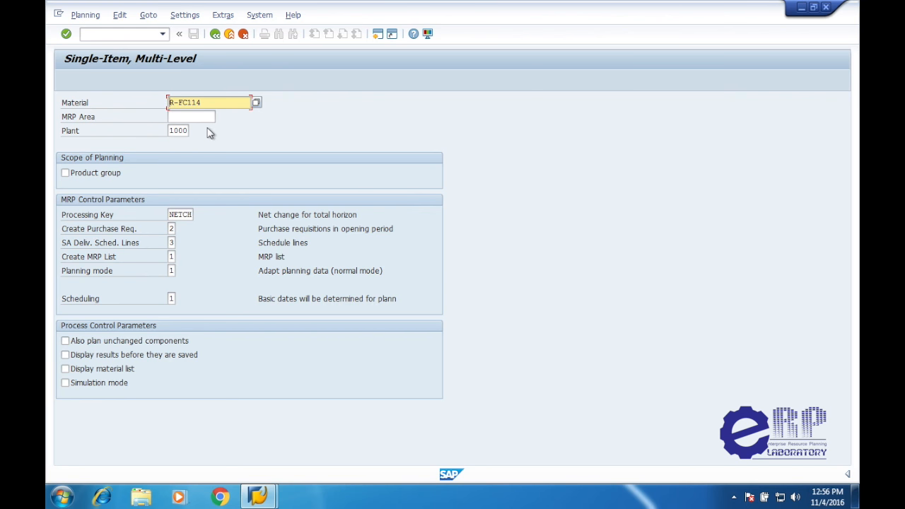
Step: Check the material and plant of the planning run and examine the available processing keys without changing the selection
click(181, 214)
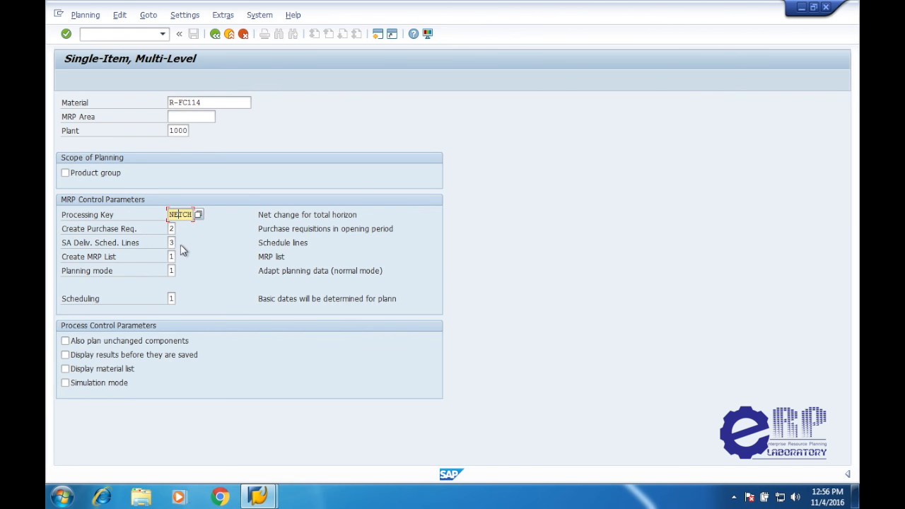
click(197, 98)
drag(198, 99, 164, 99)
click(186, 131)
drag(189, 131, 170, 130)
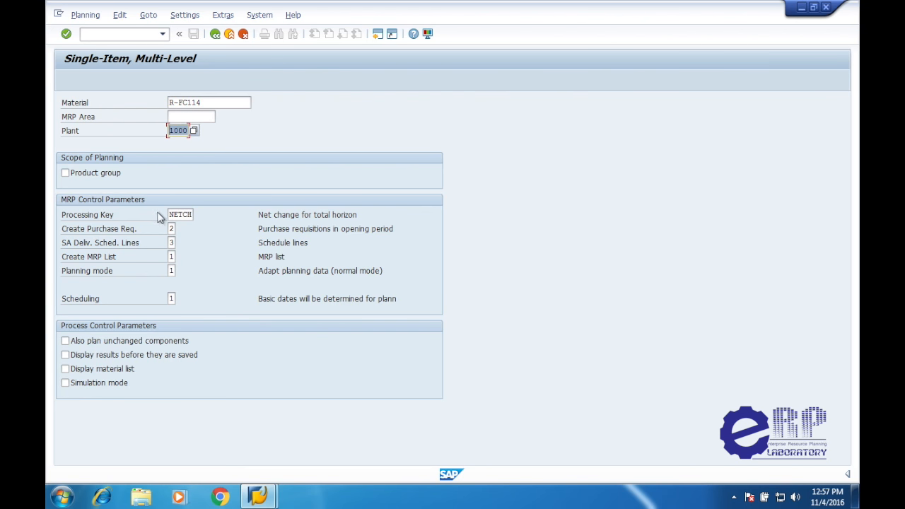
drag(170, 214, 191, 215)
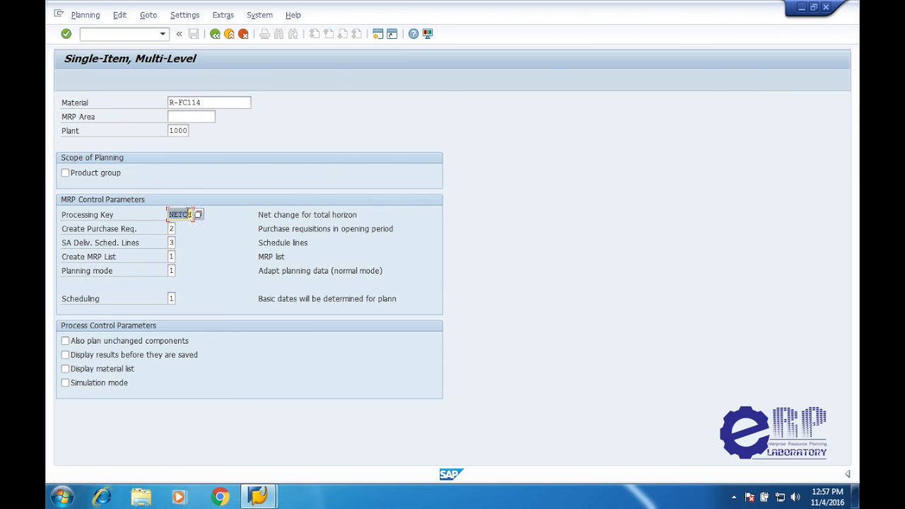
click(199, 215)
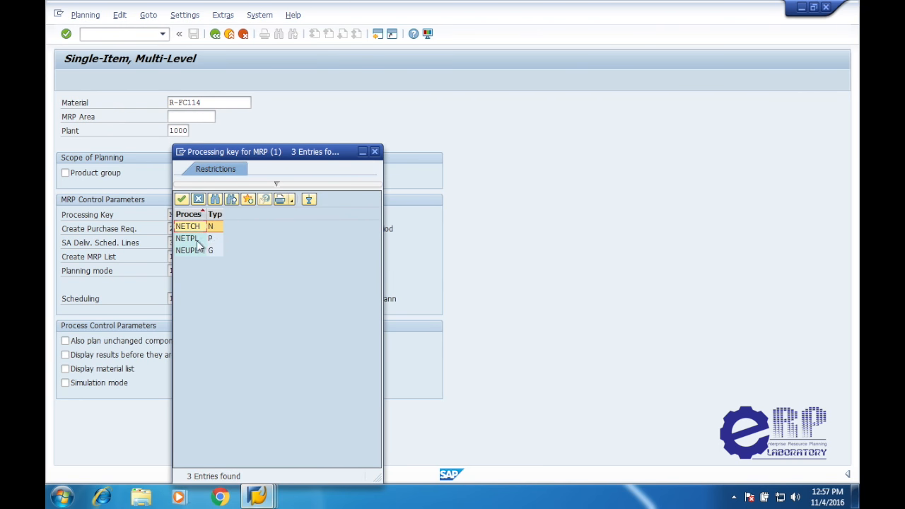
click(374, 151)
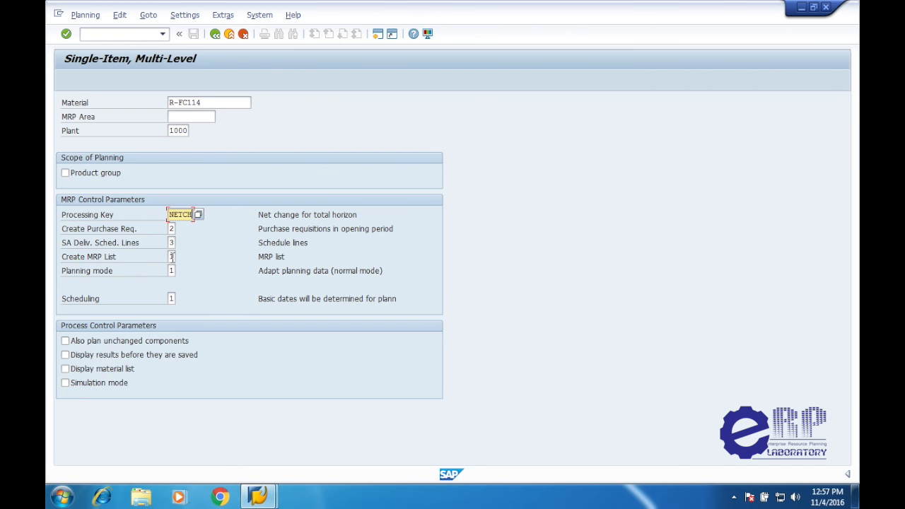
Step: Examine the possible entries for Create MRP List and close the list without choosing another one
click(171, 257)
click(180, 259)
click(69, 154)
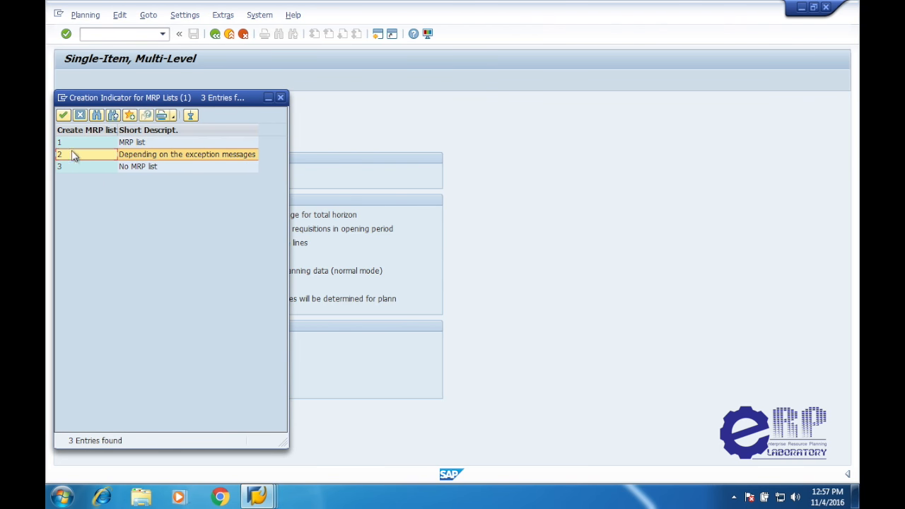
click(73, 146)
click(279, 100)
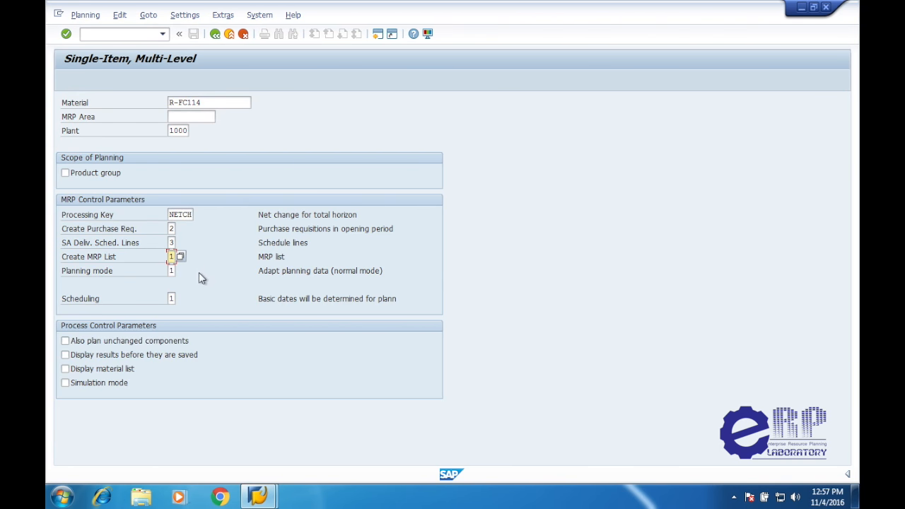
Step: Examine the possible entries for the planning mode and for scheduling, including the description of the scheduling setting
click(170, 270)
click(179, 271)
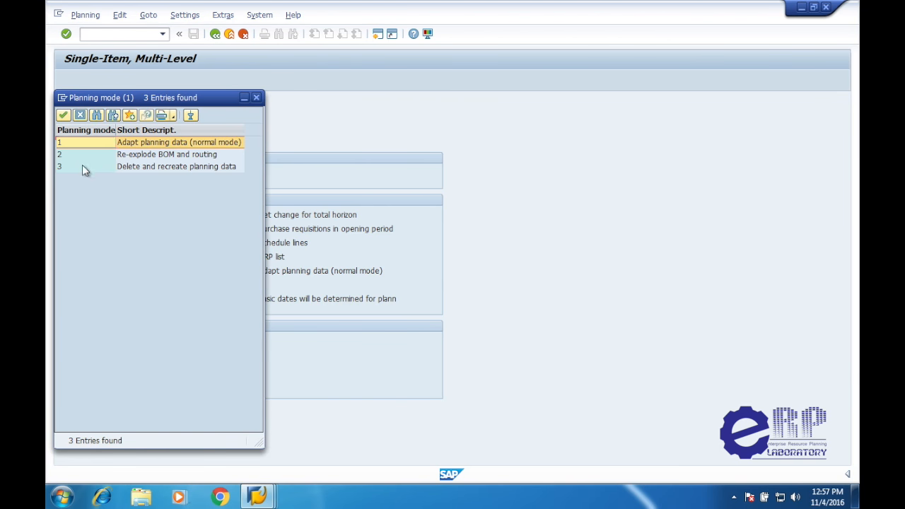
click(255, 98)
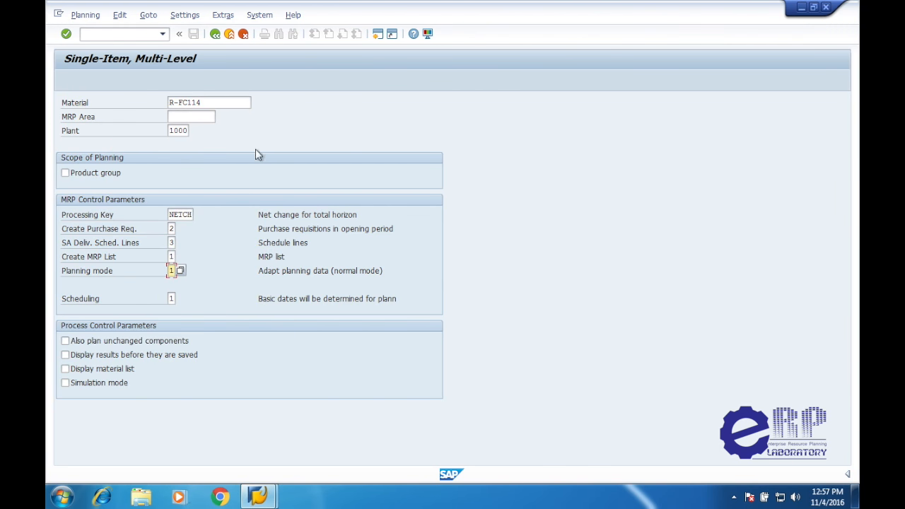
click(172, 298)
click(181, 299)
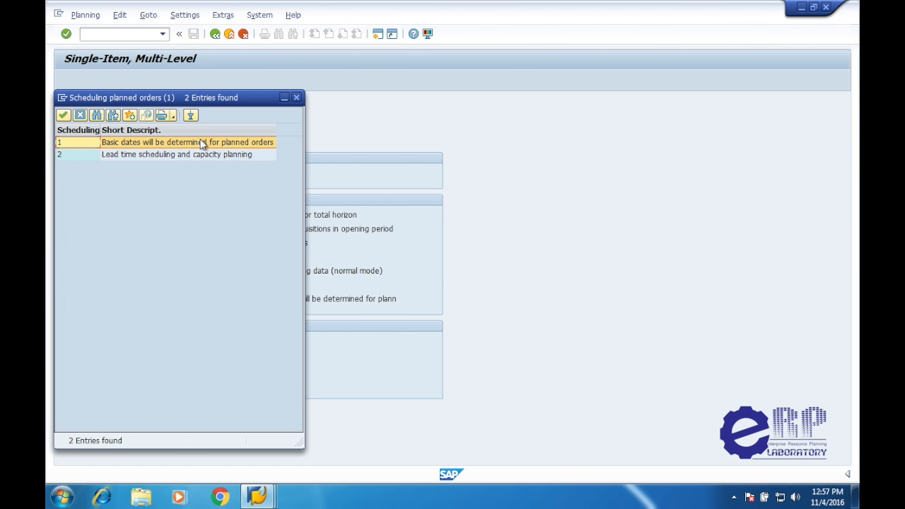
click(296, 99)
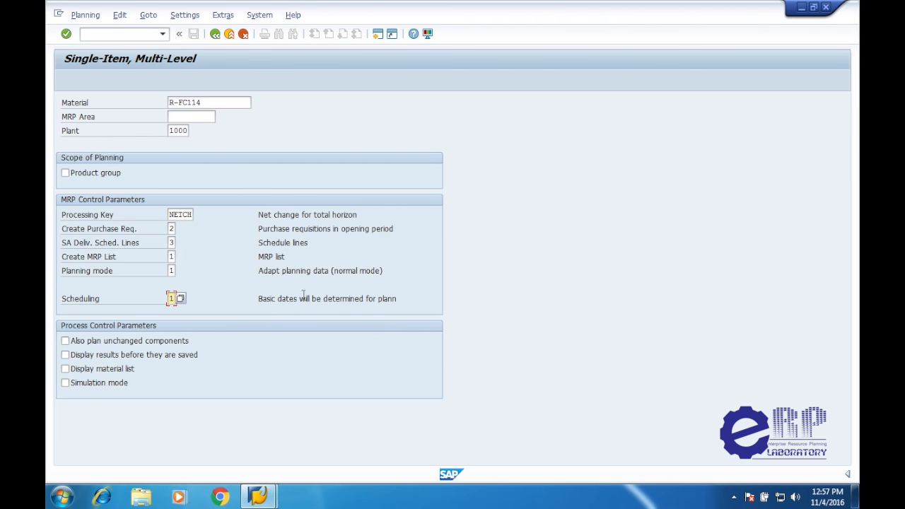
drag(260, 299, 343, 299)
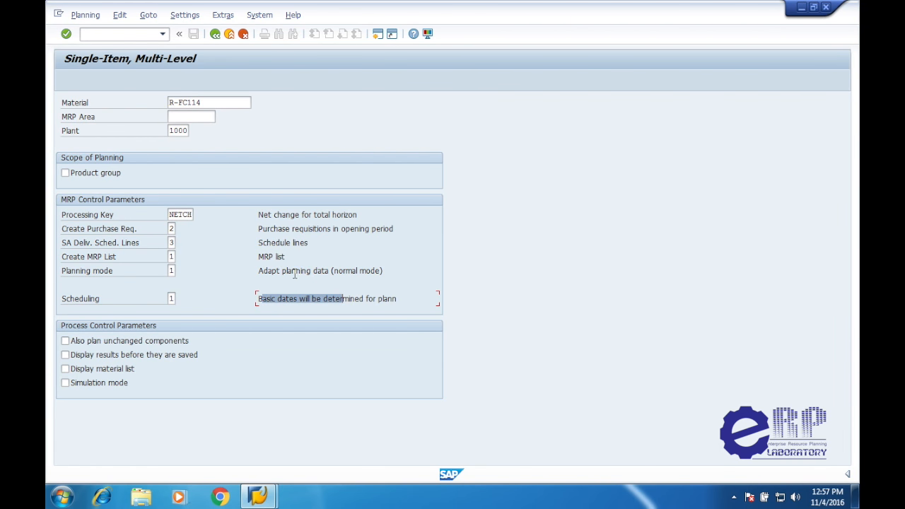
Step: Review the MRP control parameter descriptions, enable Also plan unchanged components, and submit the planning parameters for checking
drag(266, 271, 383, 270)
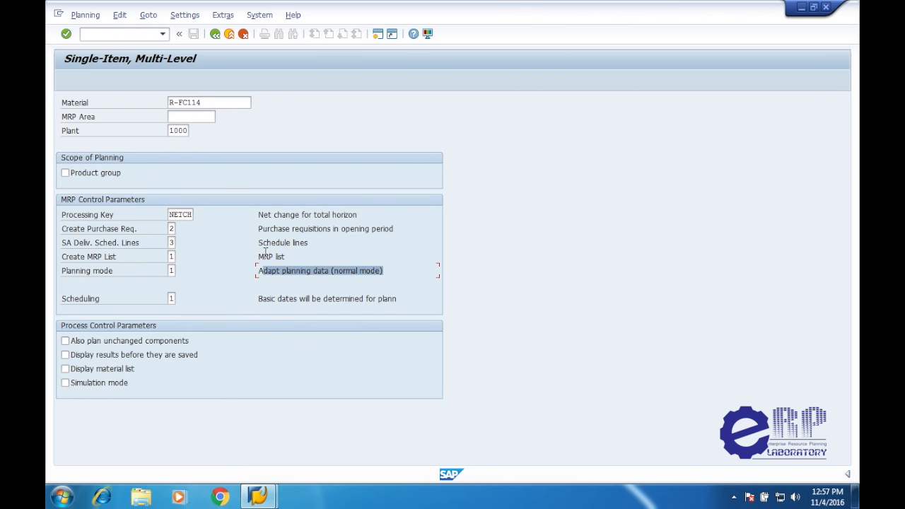
drag(266, 257, 362, 225)
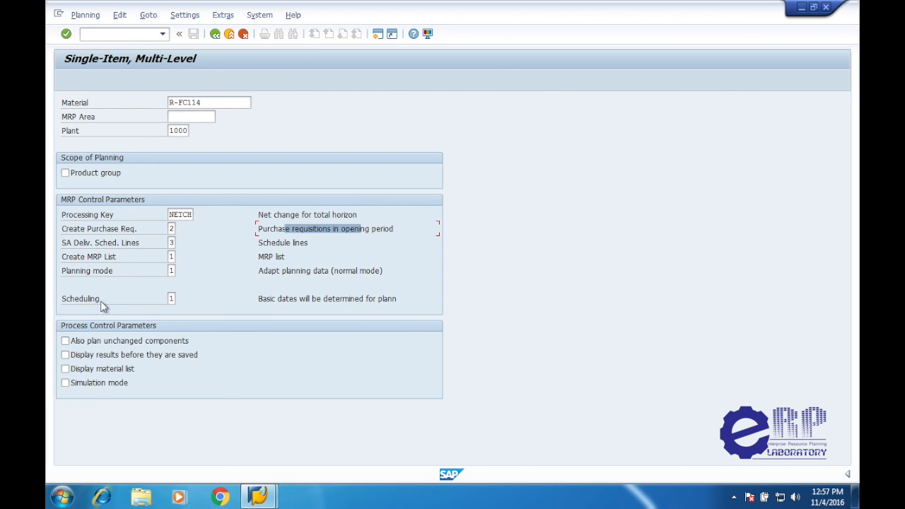
click(65, 341)
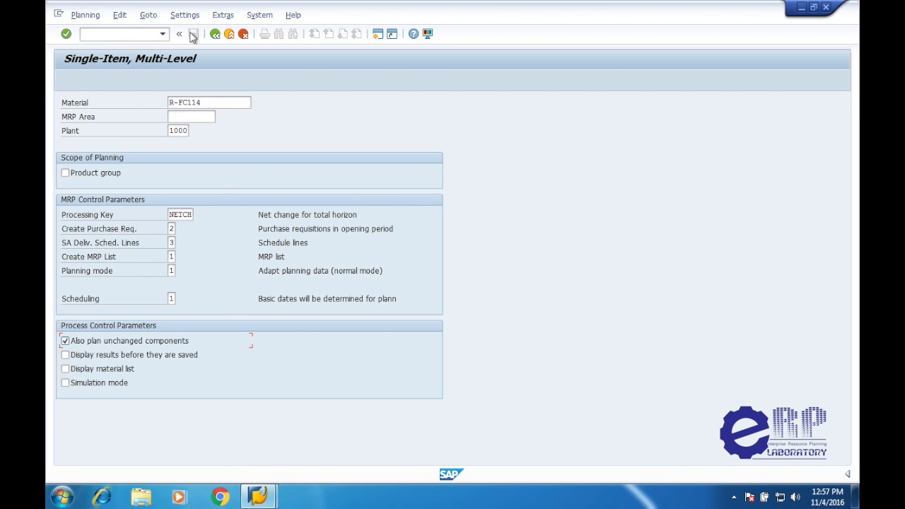
key(Return)
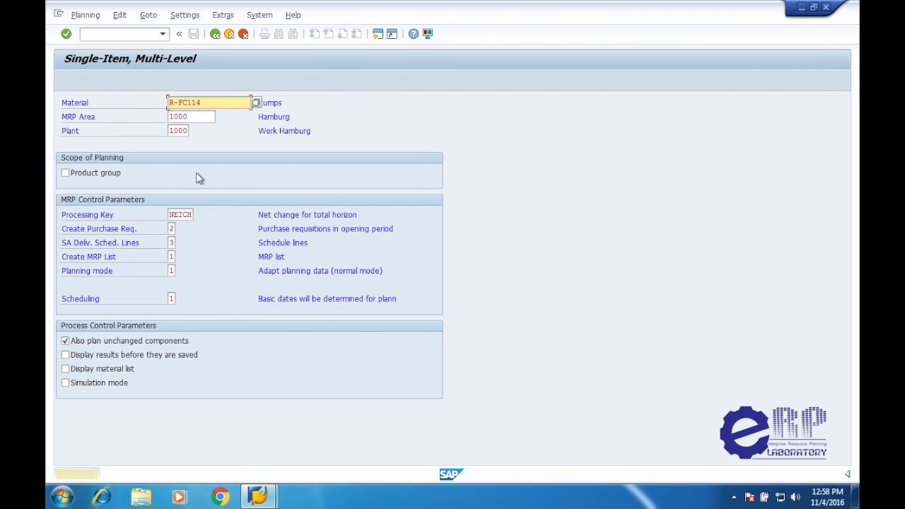
drag(267, 214, 318, 244)
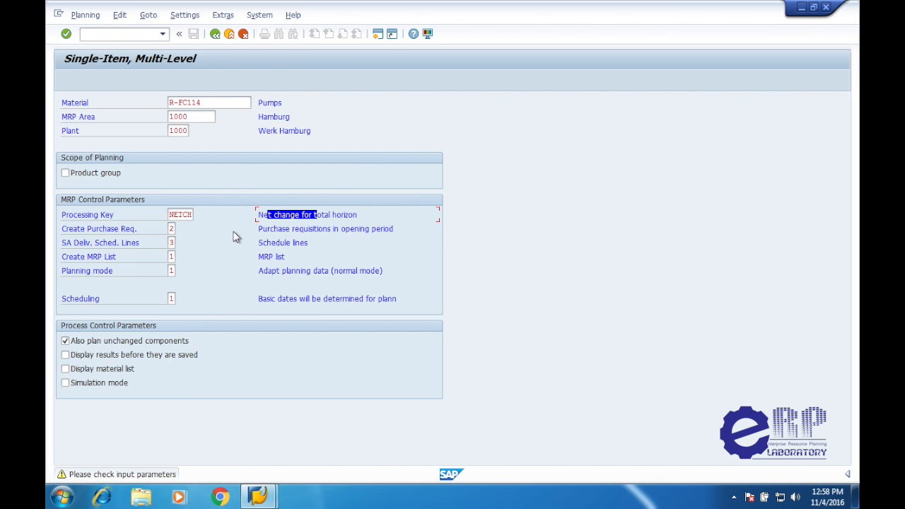
Step: Save the selection parameters of the single-item, multi-level planning run as default settings and return to the SAP menu
click(193, 15)
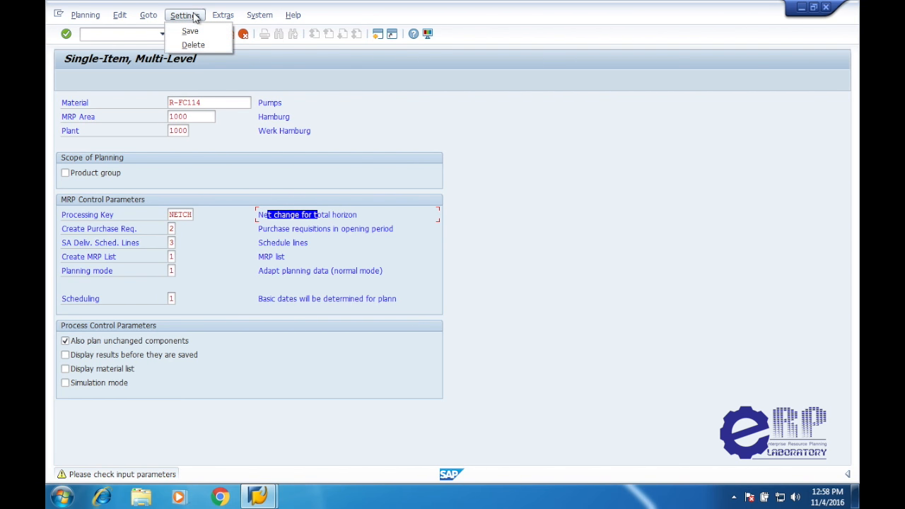
click(197, 34)
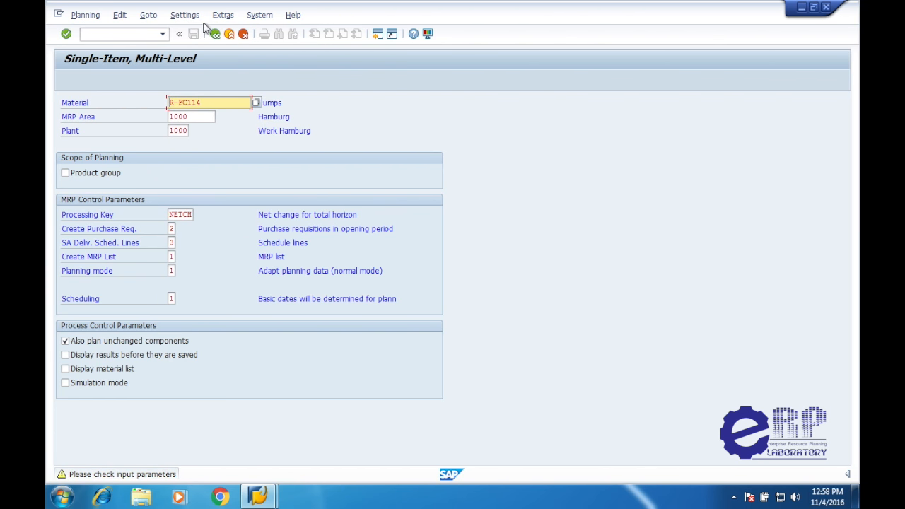
click(201, 15)
click(202, 29)
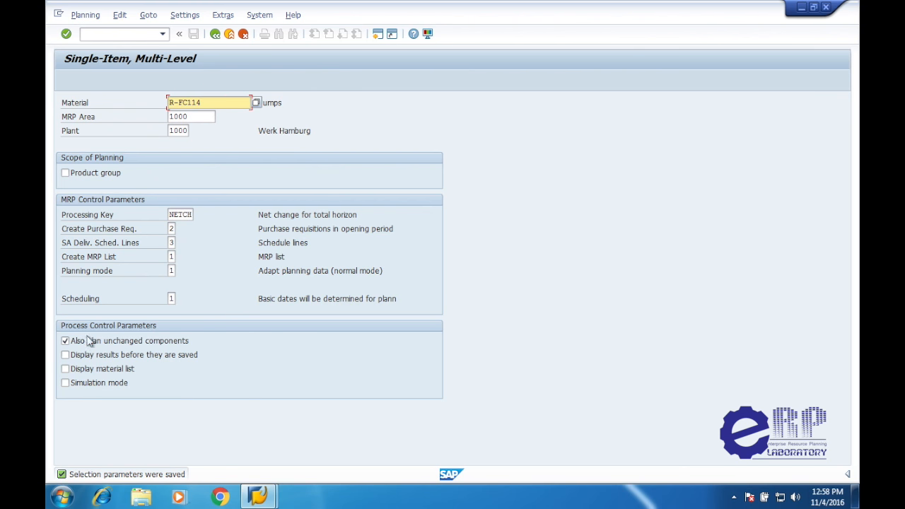
click(184, 15)
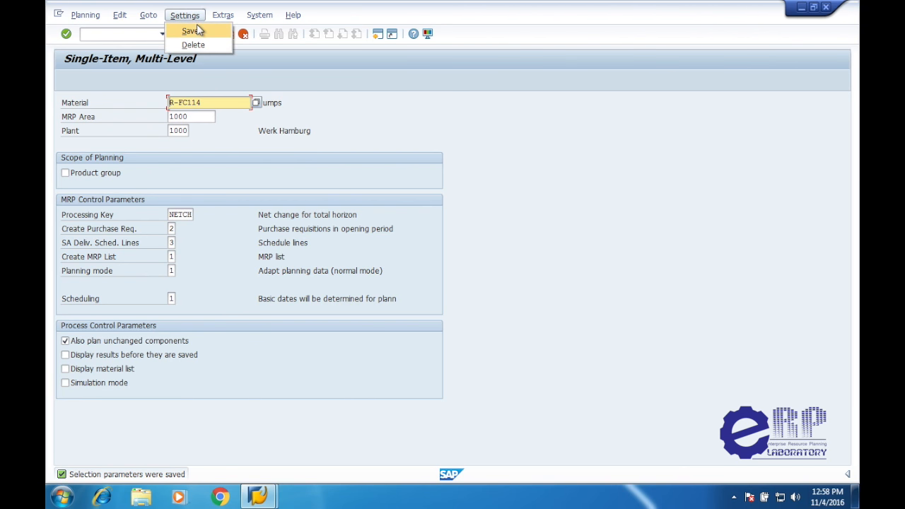
click(198, 31)
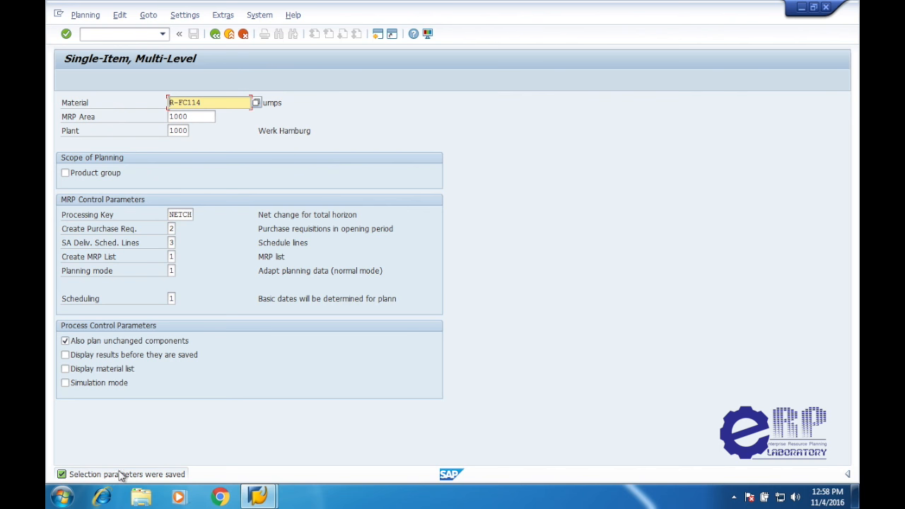
click(214, 36)
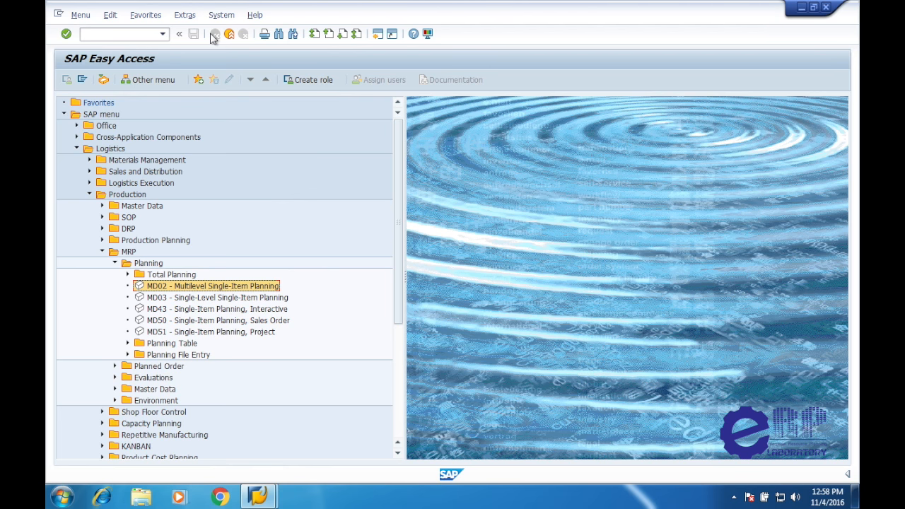
Step: Open the stock/requirements list for material R-FC114 in MRP area 1000 and plant 1000
click(139, 36)
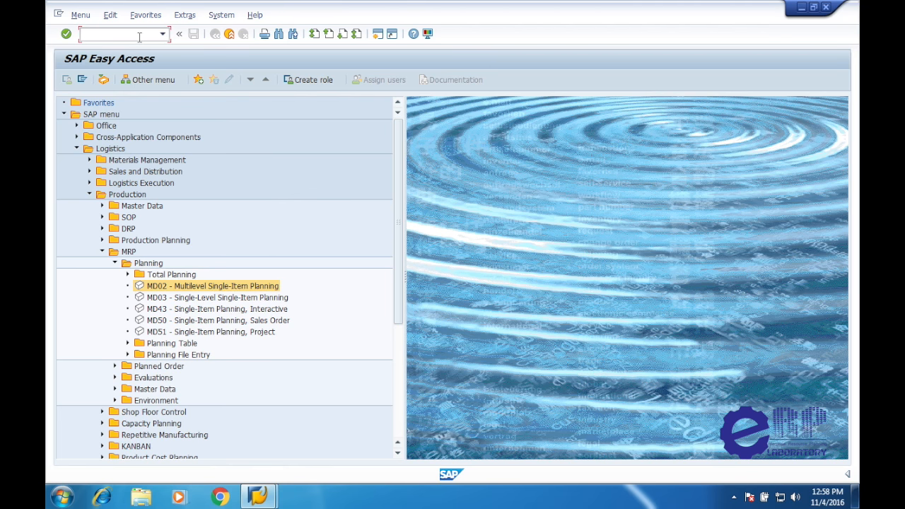
key(Return)
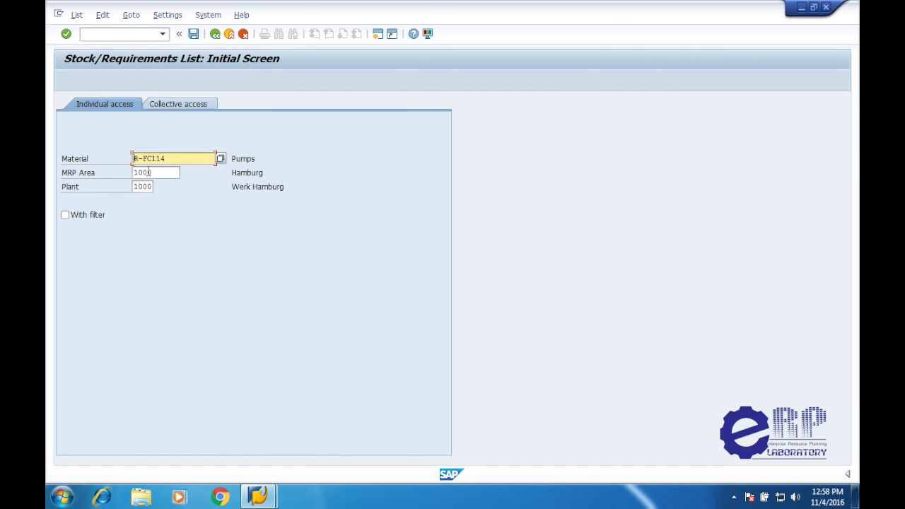
drag(151, 173, 100, 175)
click(150, 186)
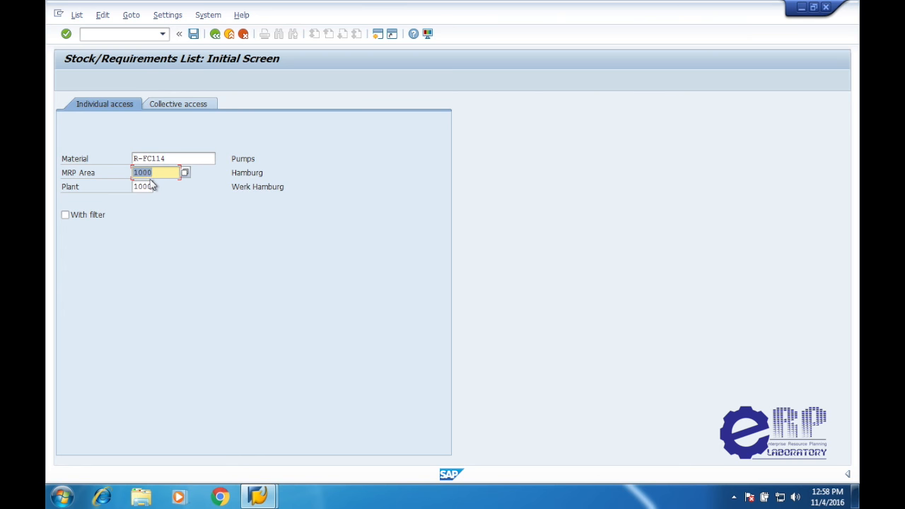
drag(167, 172, 143, 172)
click(66, 34)
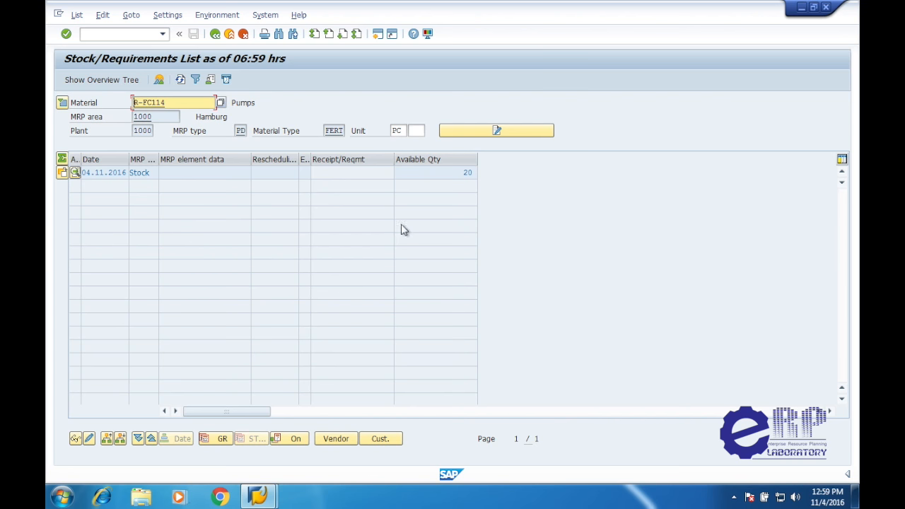
Step: Examine the unrestricted-use and total plant stock in the stock line's statistics, and return to the SAP menu
double_click(426, 174)
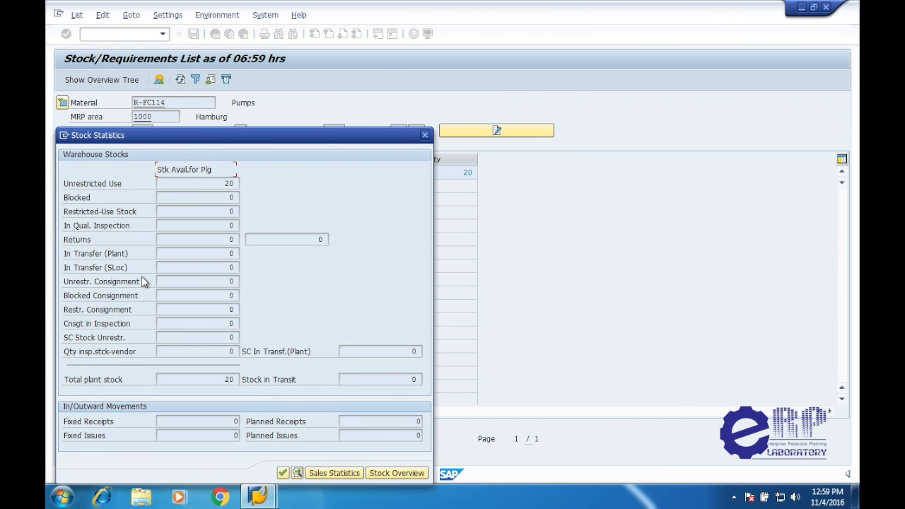
double_click(225, 377)
double_click(229, 184)
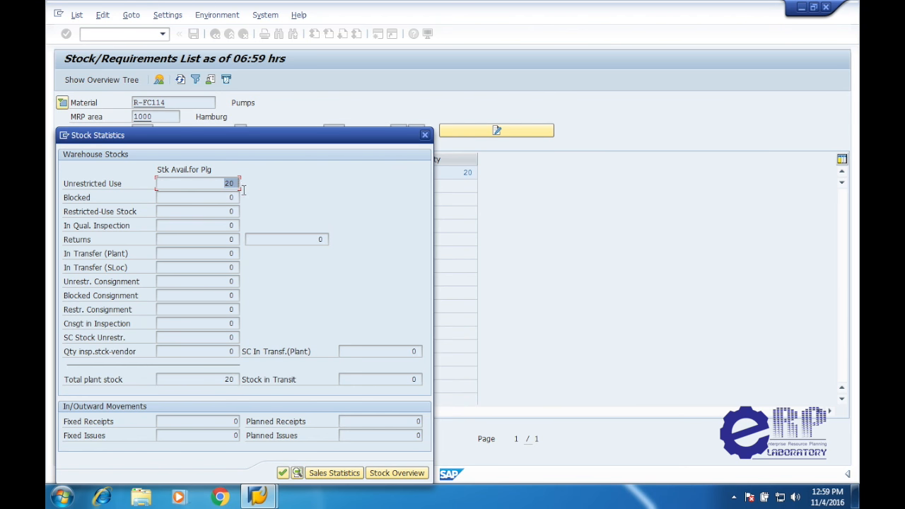
click(282, 473)
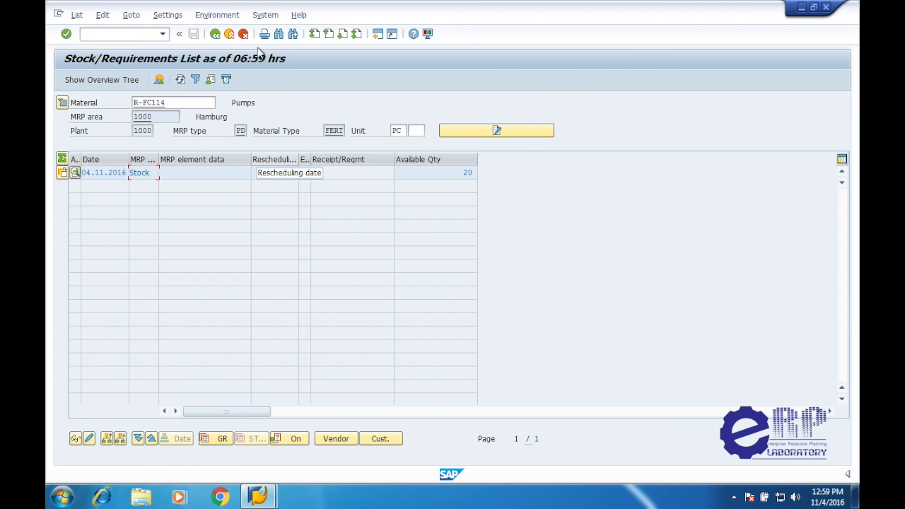
click(214, 34)
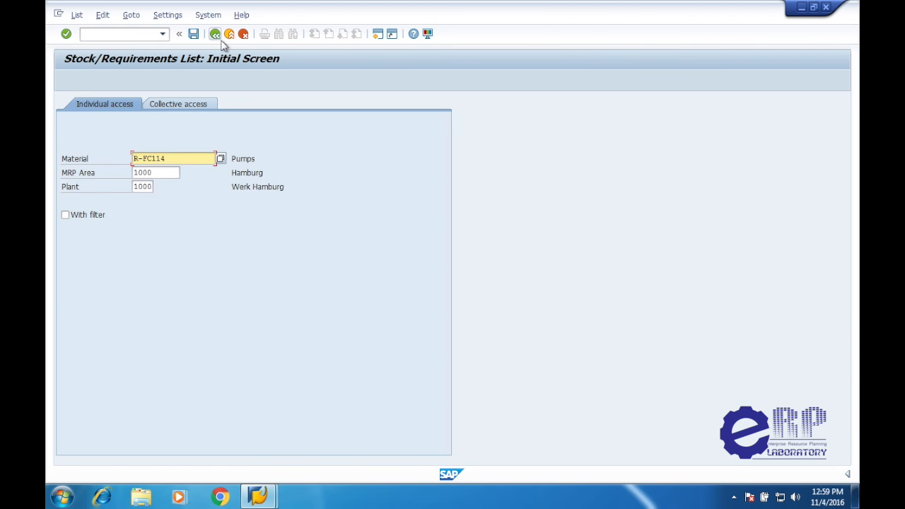
click(215, 34)
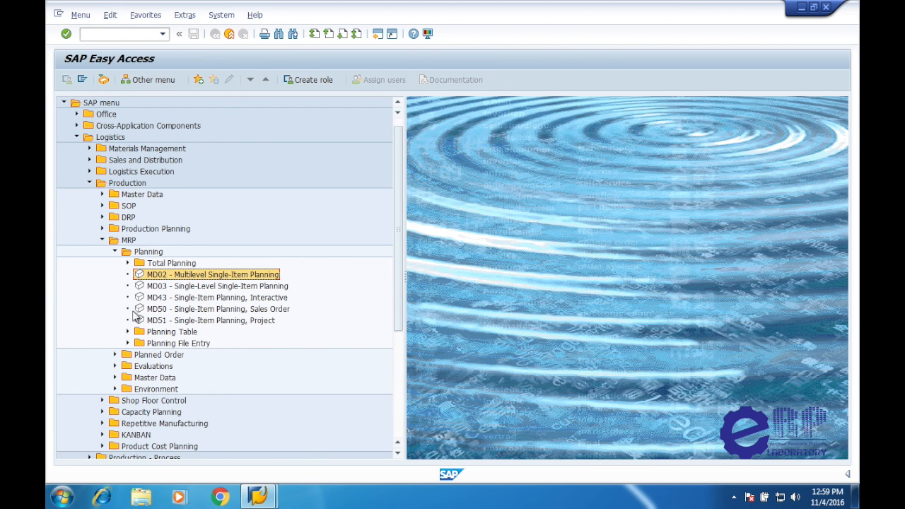
Step: Collapse the Planning folder and open MD11 - Create from the Planned Order folder under MRP
click(114, 252)
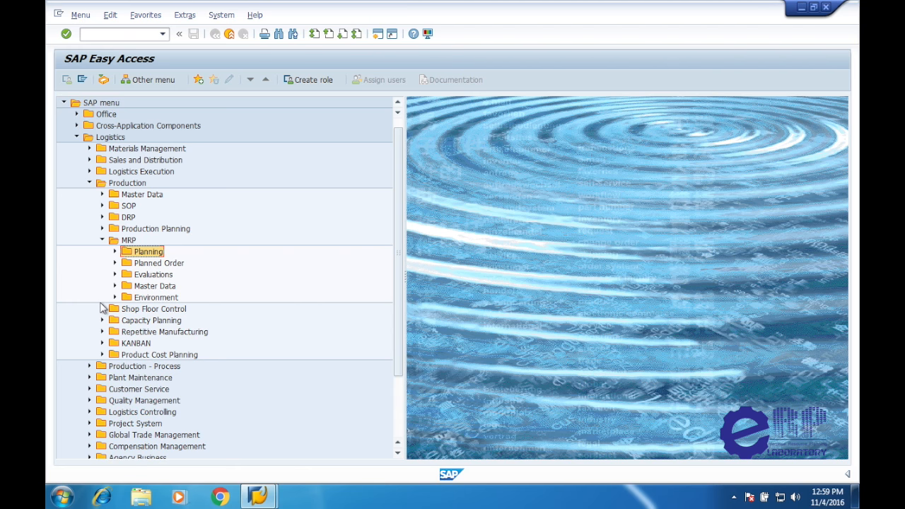
click(115, 263)
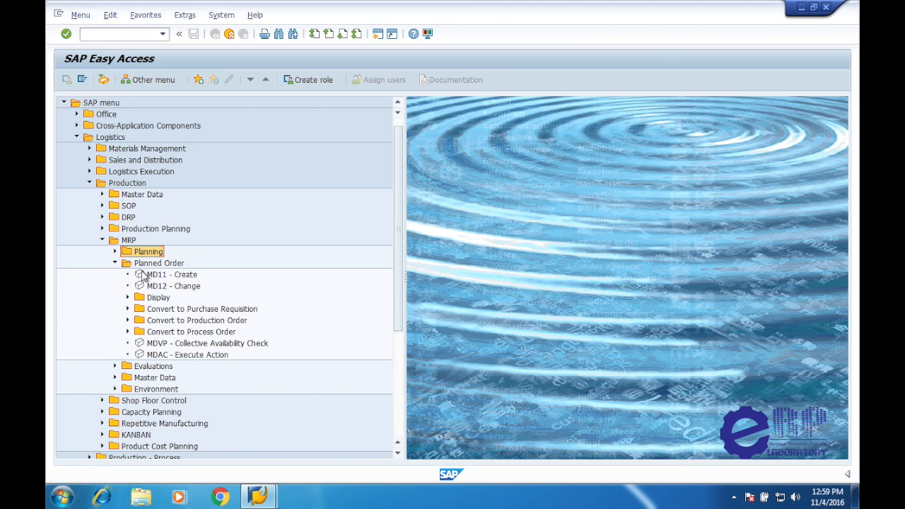
click(151, 280)
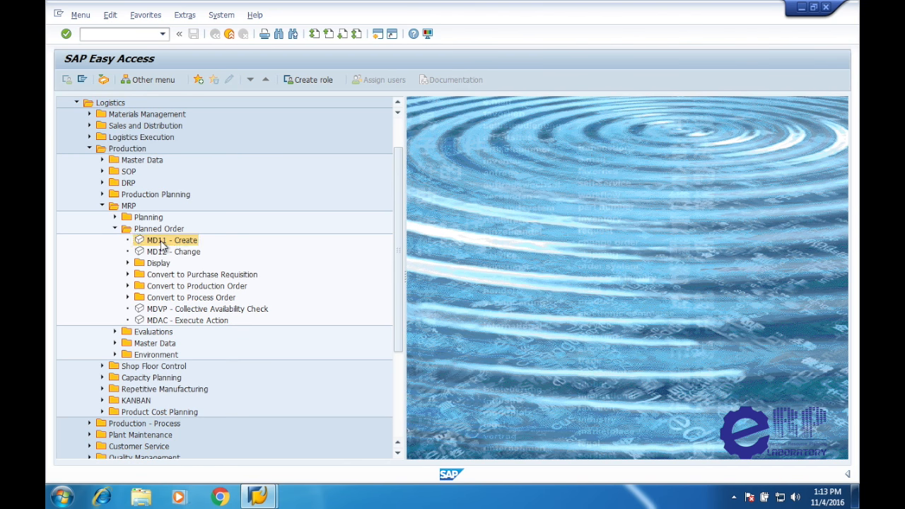
double_click(169, 238)
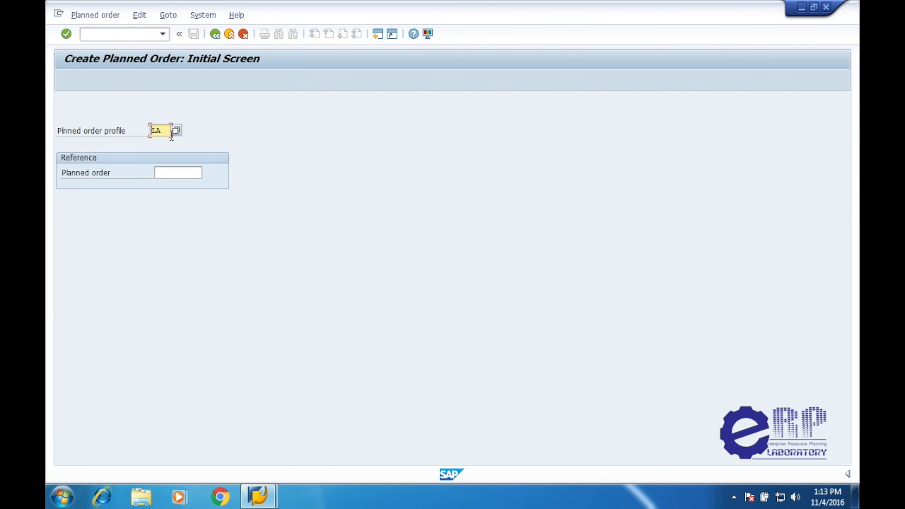
Step: Choose planned order profile LA (Stock order) from the possible entries and continue to the order details
drag(163, 131, 122, 130)
click(176, 131)
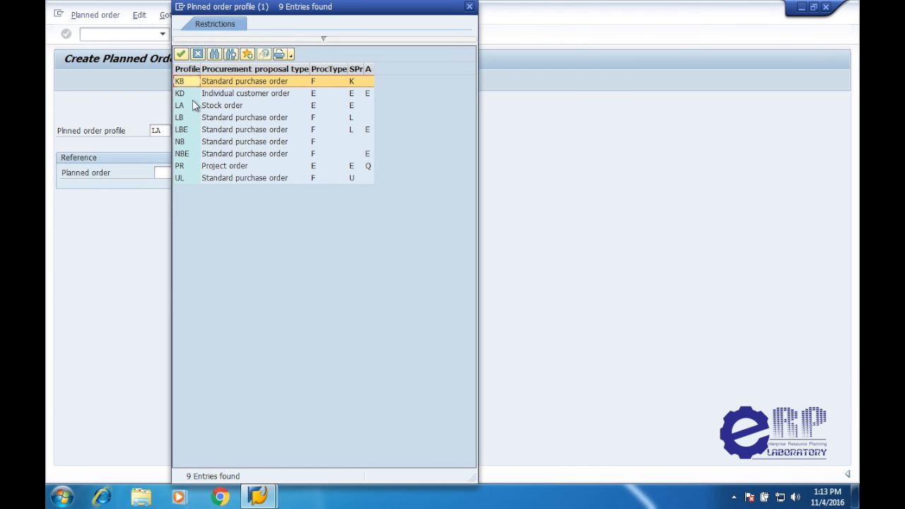
click(194, 105)
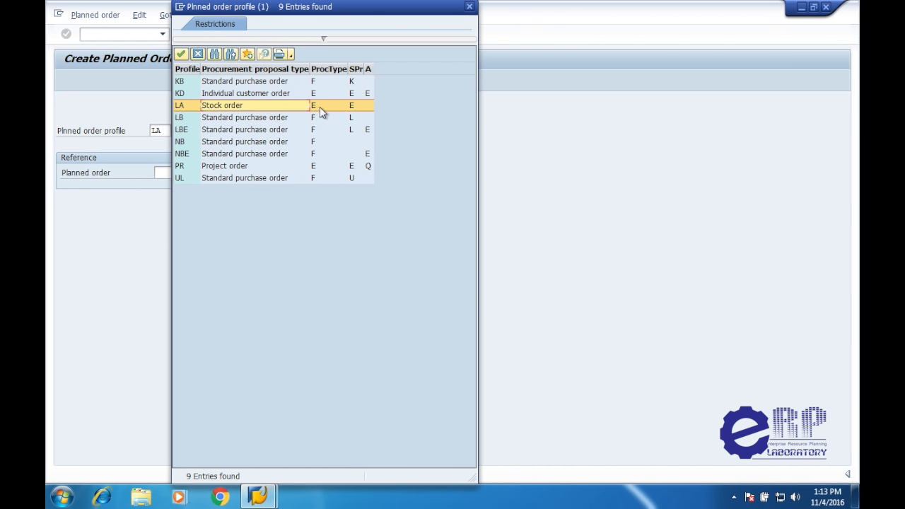
click(248, 115)
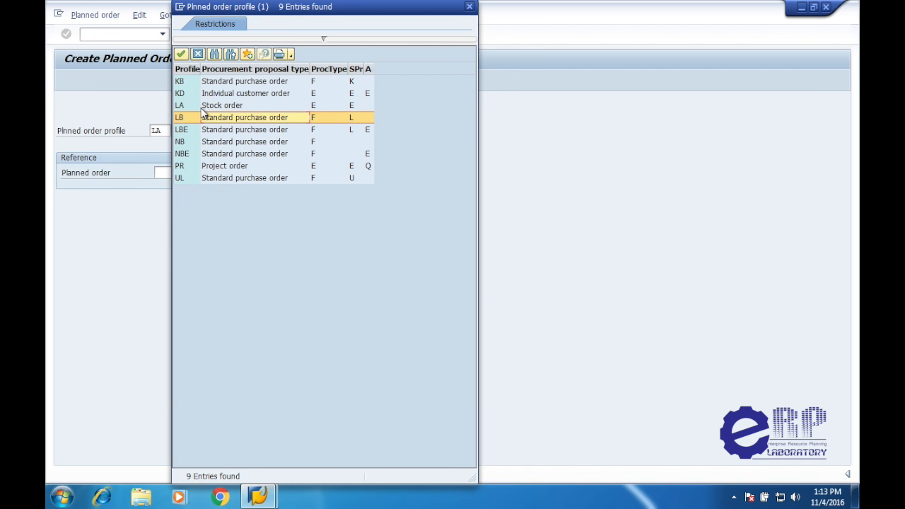
click(201, 107)
click(181, 54)
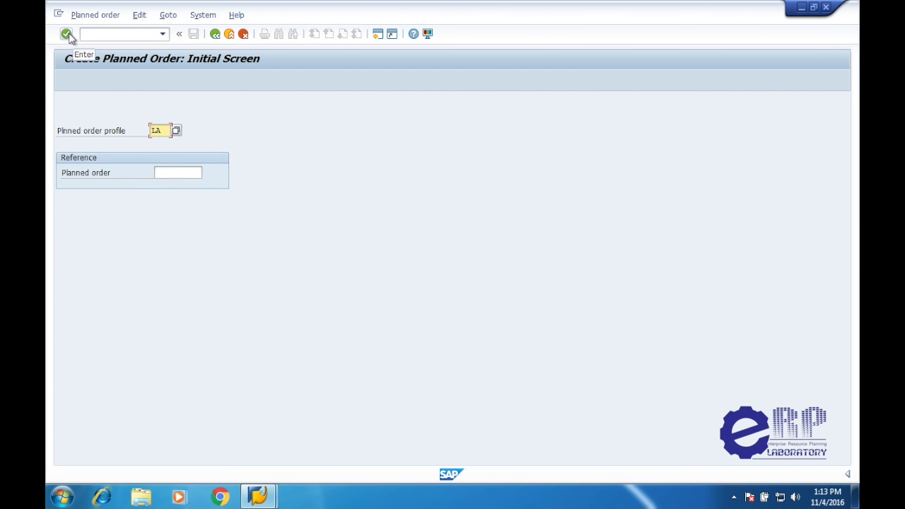
click(66, 34)
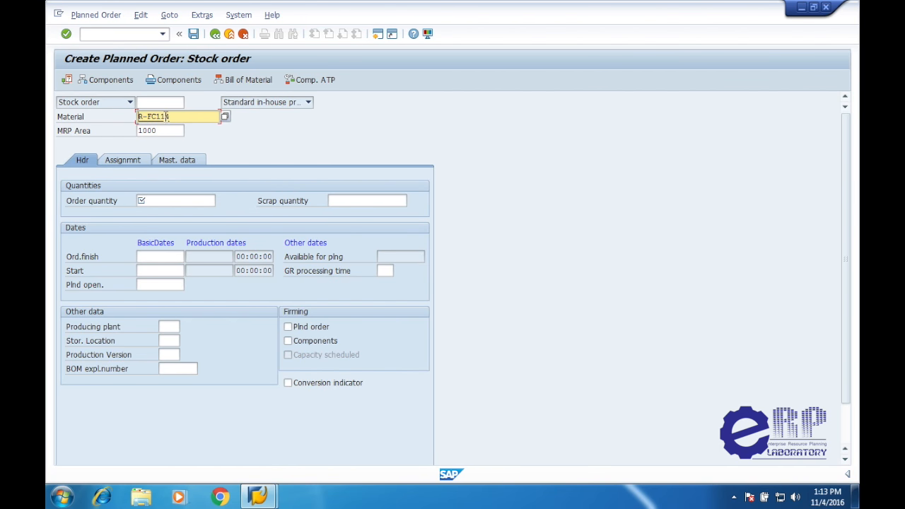
Step: Check the planned order's material and MRP area, and set the order quantity to 20
drag(176, 117, 70, 115)
drag(165, 132, 126, 134)
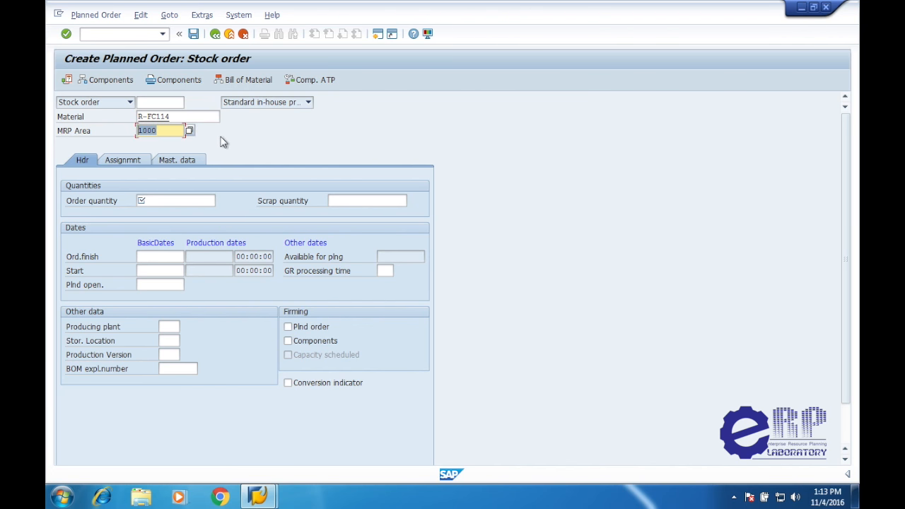
click(172, 200)
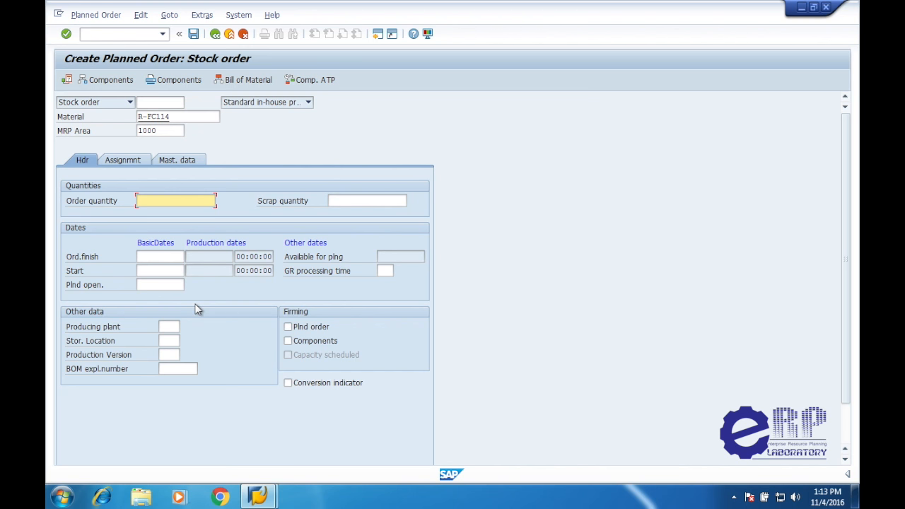
text(20)
click(168, 257)
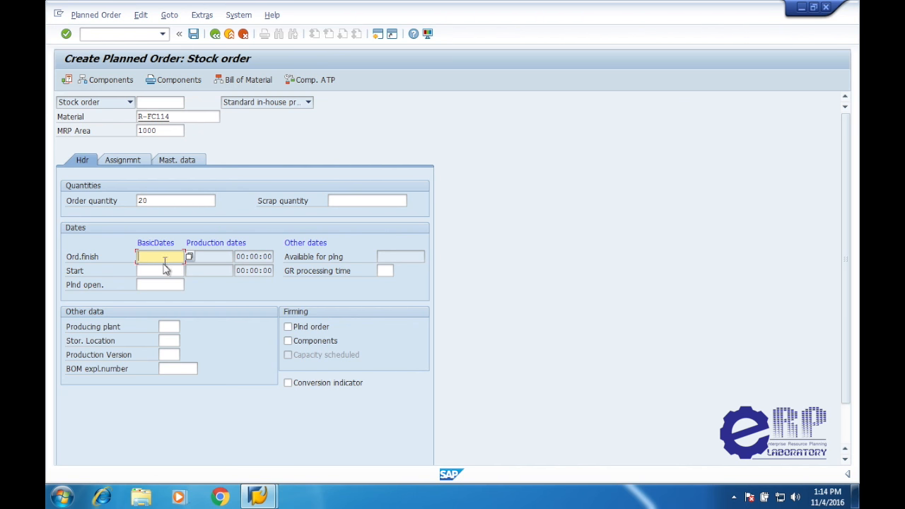
click(165, 271)
click(166, 259)
click(164, 269)
click(165, 259)
click(164, 268)
click(164, 258)
click(164, 273)
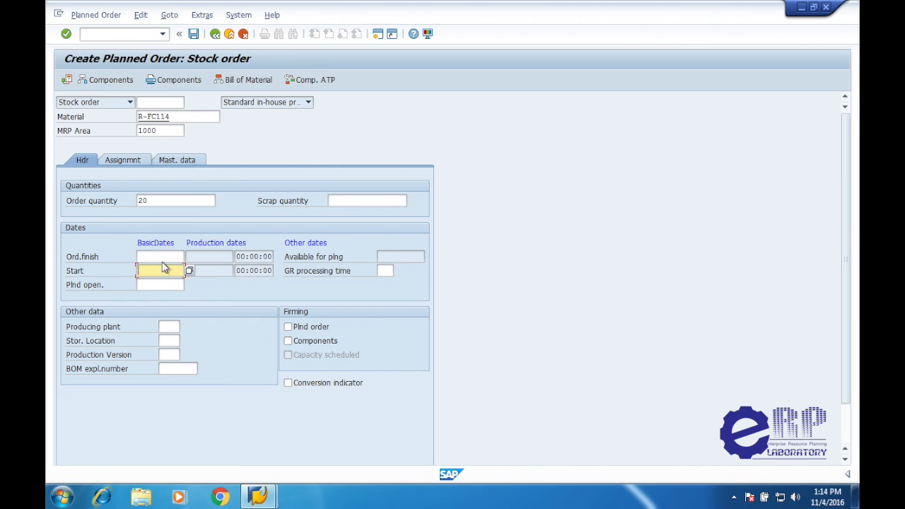
click(163, 259)
click(164, 269)
click(163, 259)
click(160, 270)
click(163, 258)
click(164, 270)
click(163, 259)
click(163, 271)
click(164, 258)
click(164, 270)
Step: Set the planned order's basic finish date to 18.11.2016 and derive its remaining dates
click(164, 258)
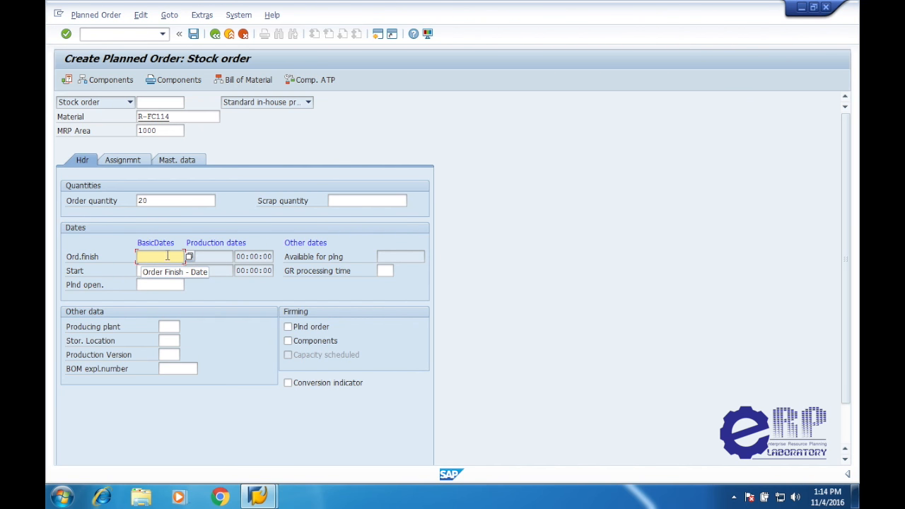
click(190, 256)
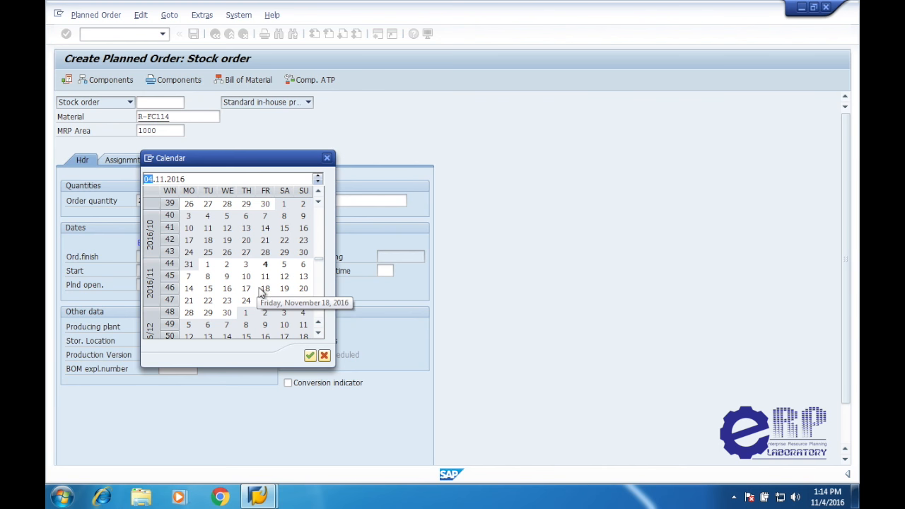
click(267, 289)
double_click(267, 290)
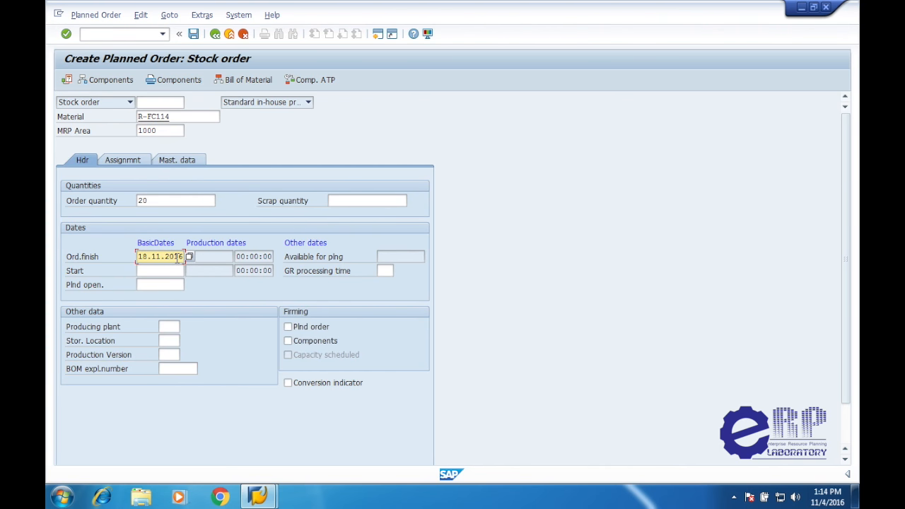
key(Return)
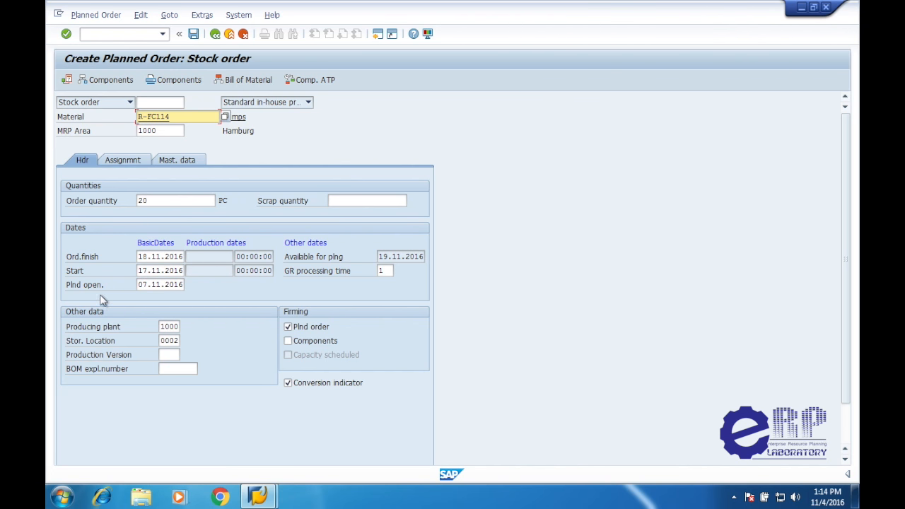
Step: Check the planned order's GR processing time, producing plant and storage location
click(379, 272)
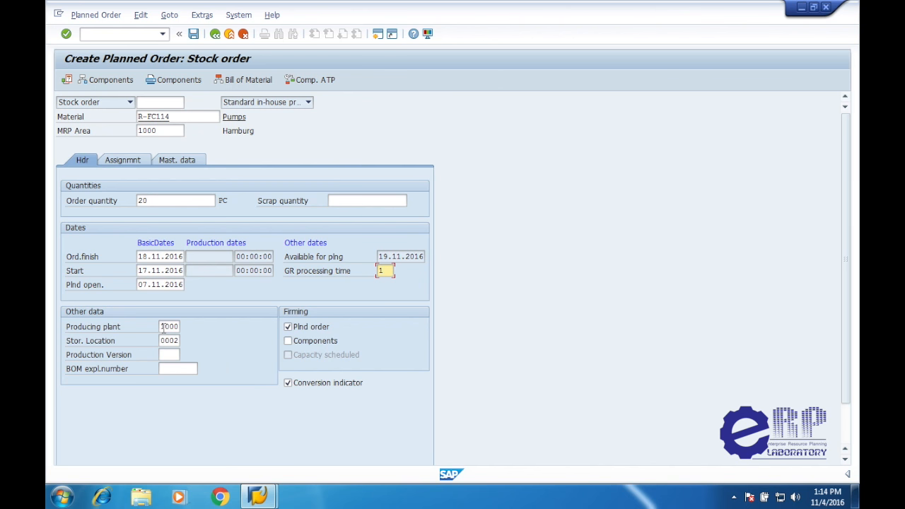
double_click(163, 326)
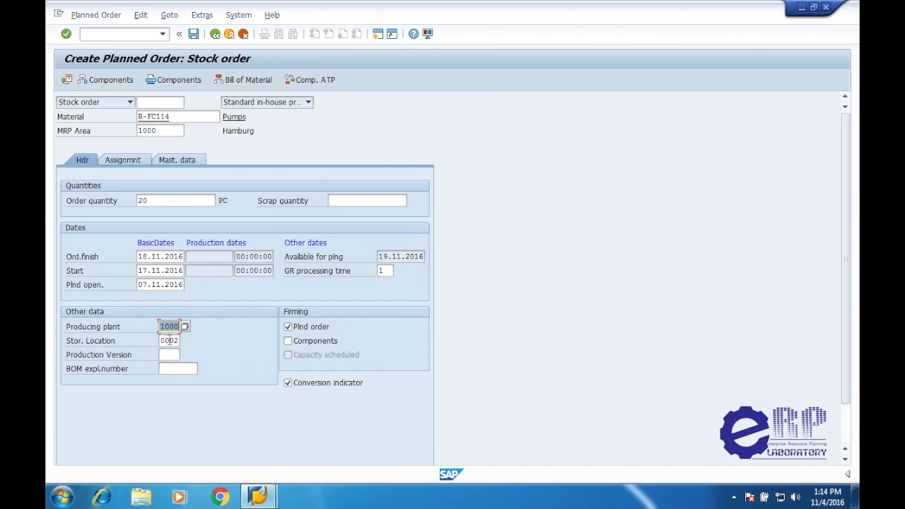
double_click(163, 340)
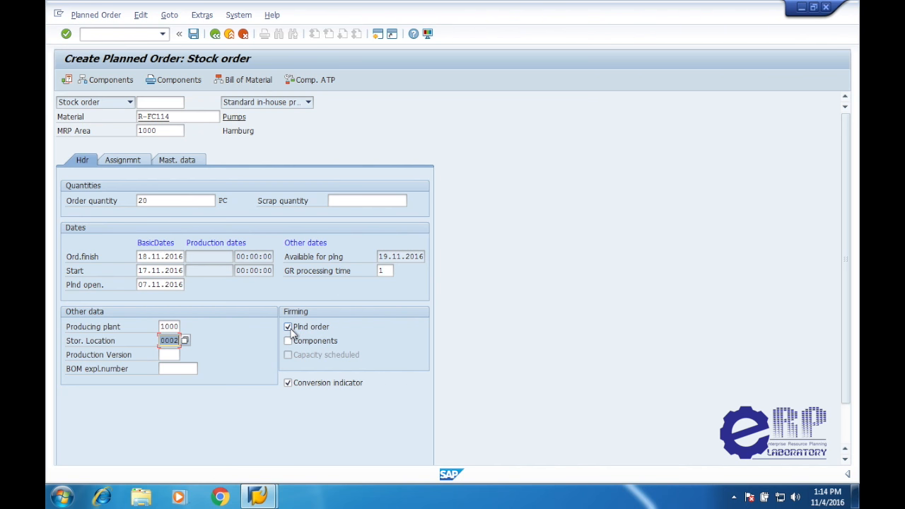
Step: Clear the planned order's basic finish, start and planned opening dates
click(185, 270)
click(181, 256)
drag(181, 255, 115, 261)
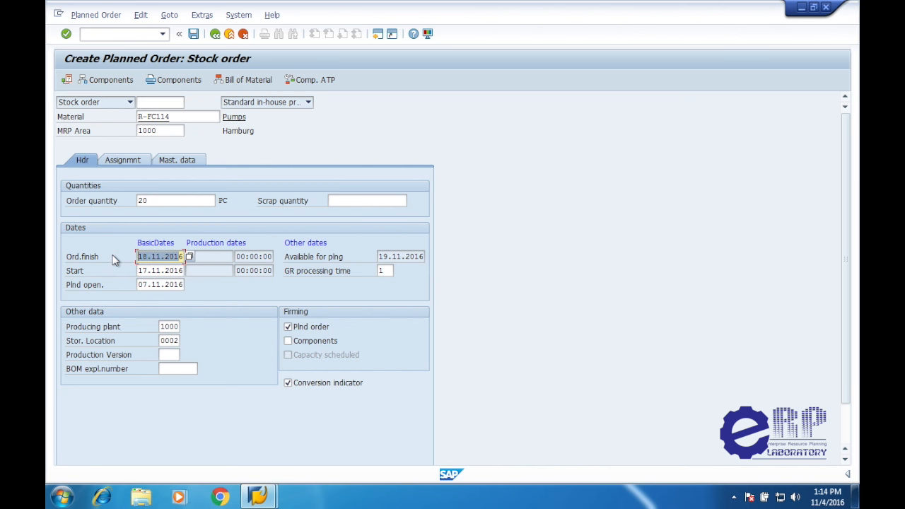
click(116, 260)
key(BackSpace)
key(BackSpace)
key(BackSpace)
key(BackSpace)
key(BackSpace)
key(BackSpace)
key(BackSpace)
key(BackSpace)
key(BackSpace)
key(BackSpace)
click(115, 260)
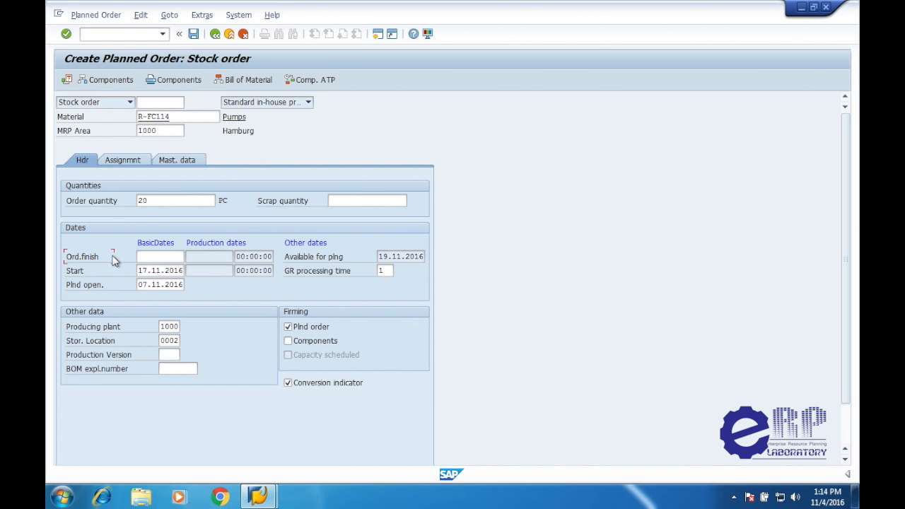
drag(140, 269, 209, 270)
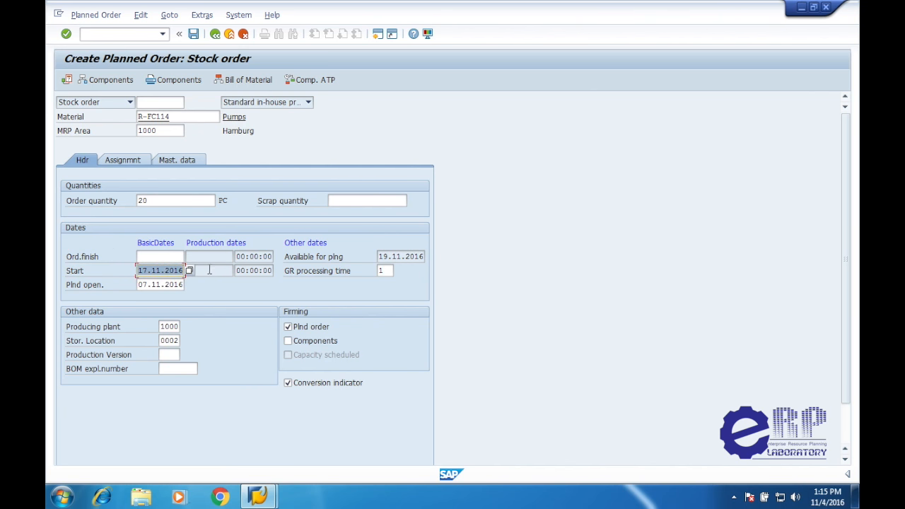
key(BackSpace)
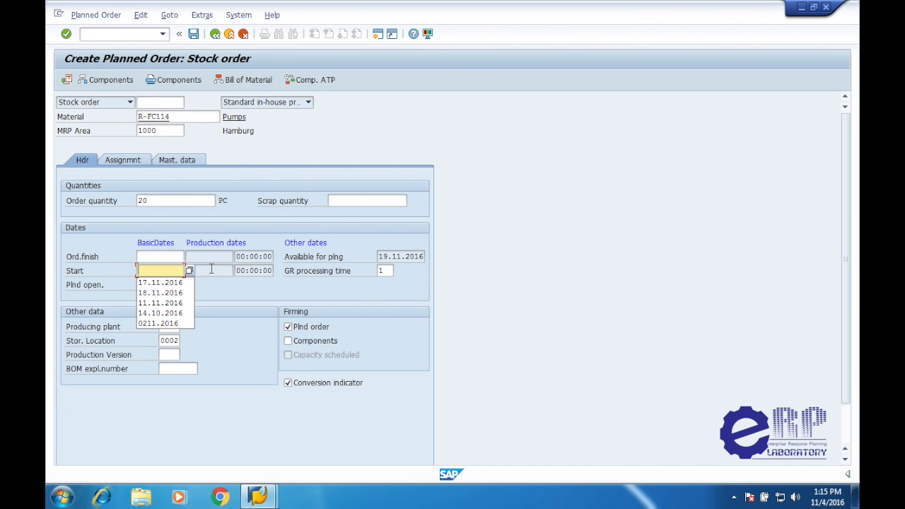
click(206, 244)
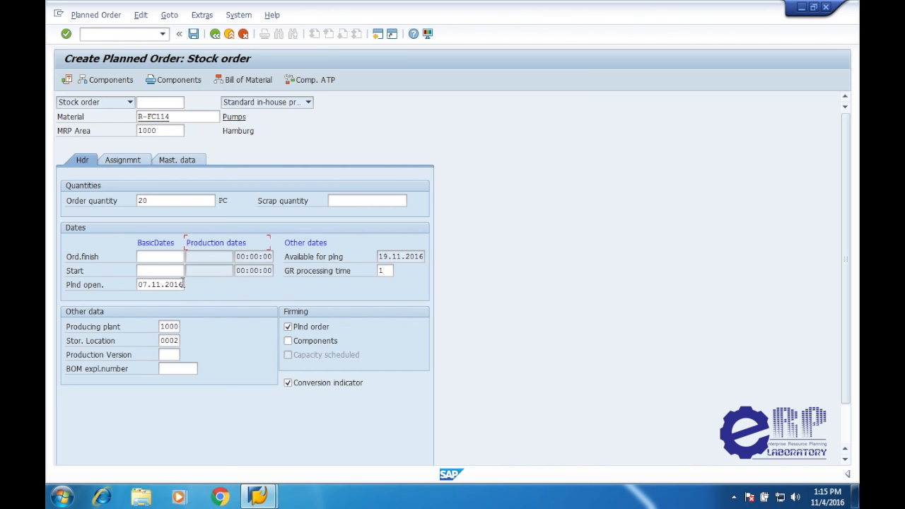
drag(182, 284, 115, 284)
key(BackSpace)
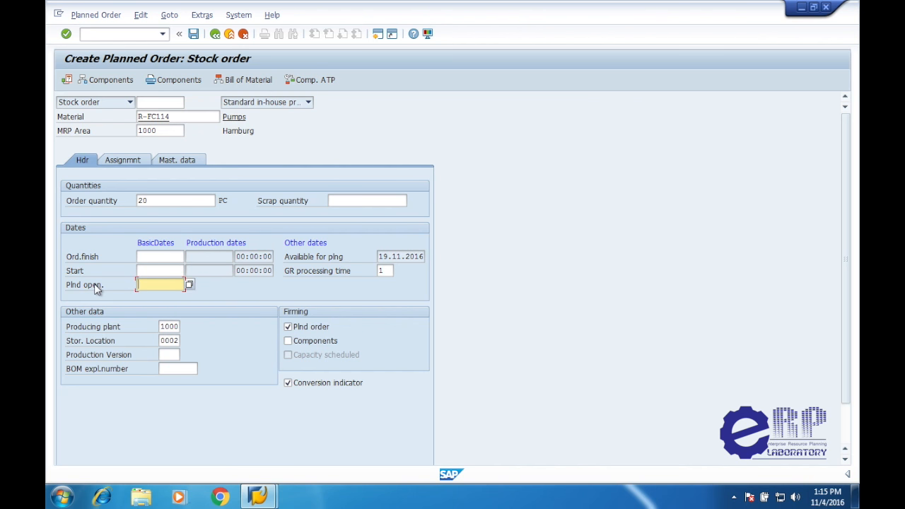
Step: Set the basic start date to 18.11.2016 and derive the finish and opening dates from it
click(145, 270)
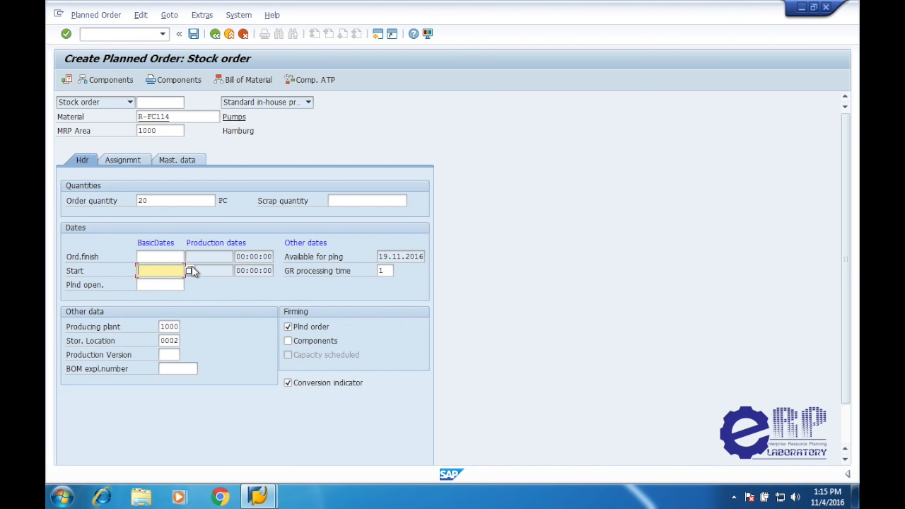
click(189, 271)
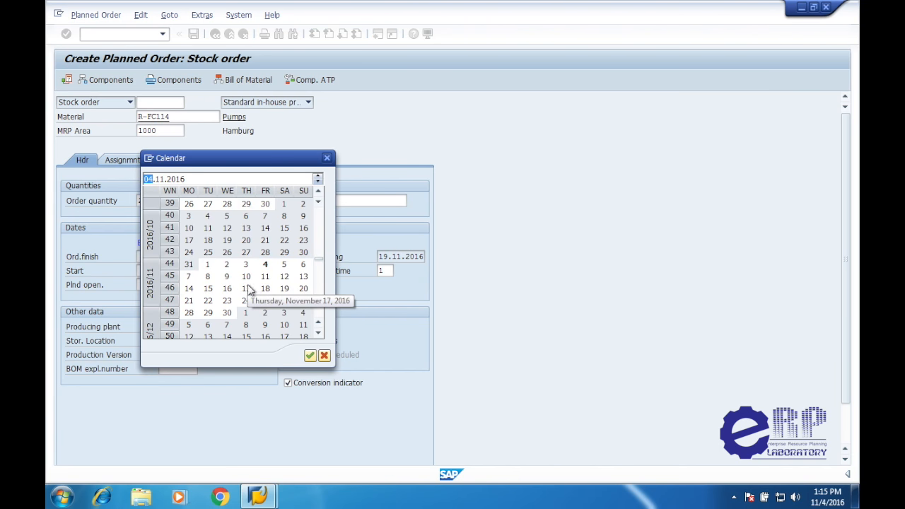
double_click(265, 289)
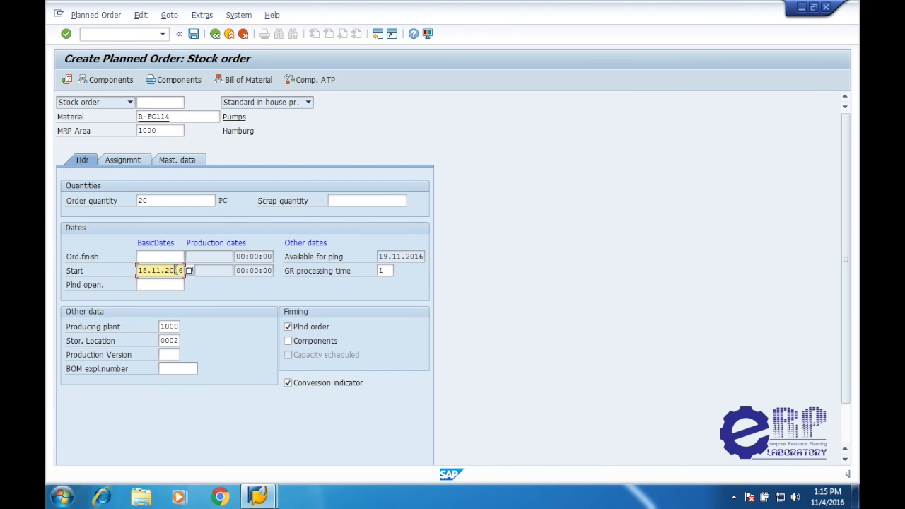
key(Return)
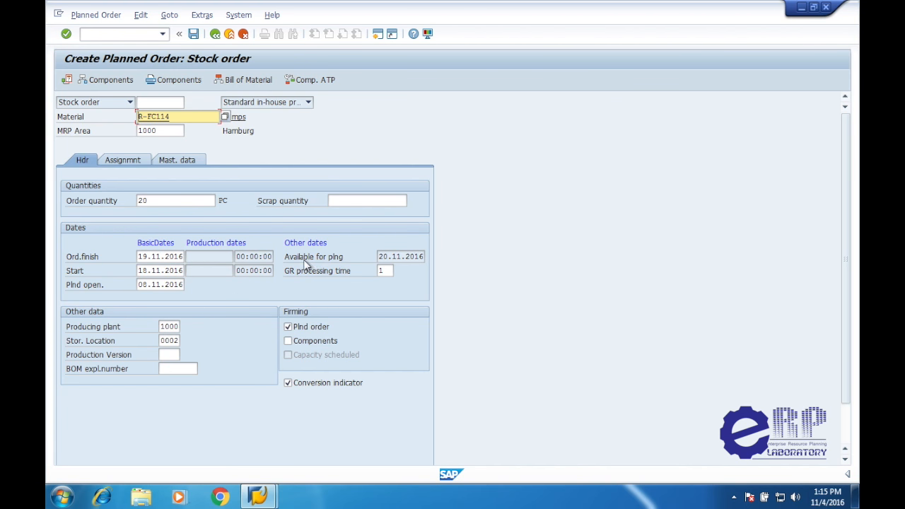
Step: Check the date on which the planned order becomes available for planning
drag(380, 256, 422, 256)
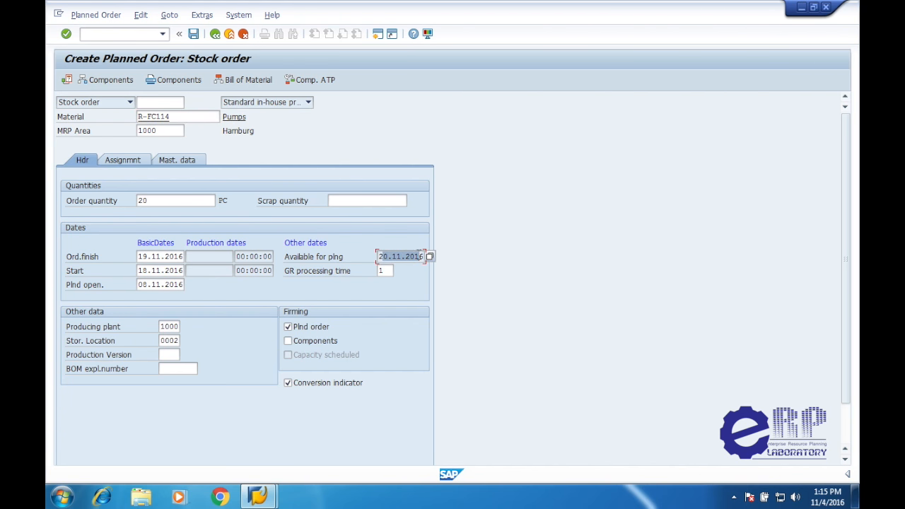
click(321, 275)
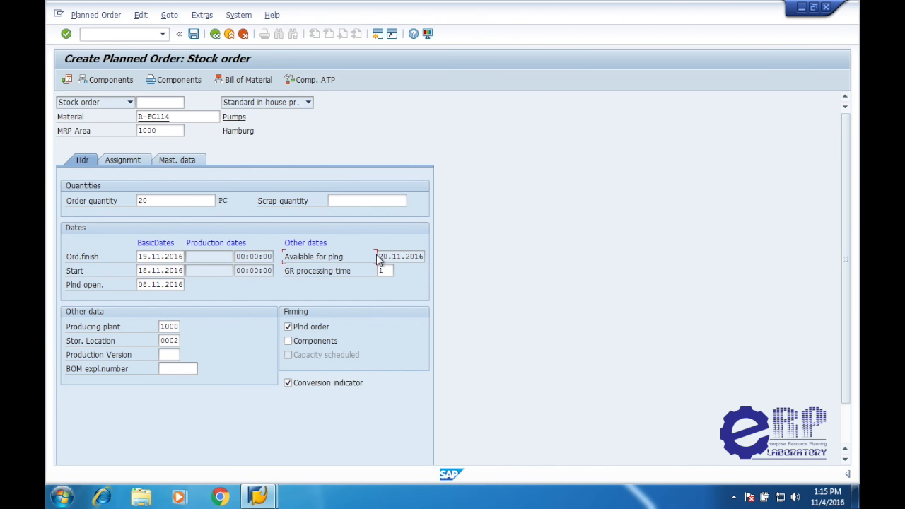
drag(379, 257, 413, 256)
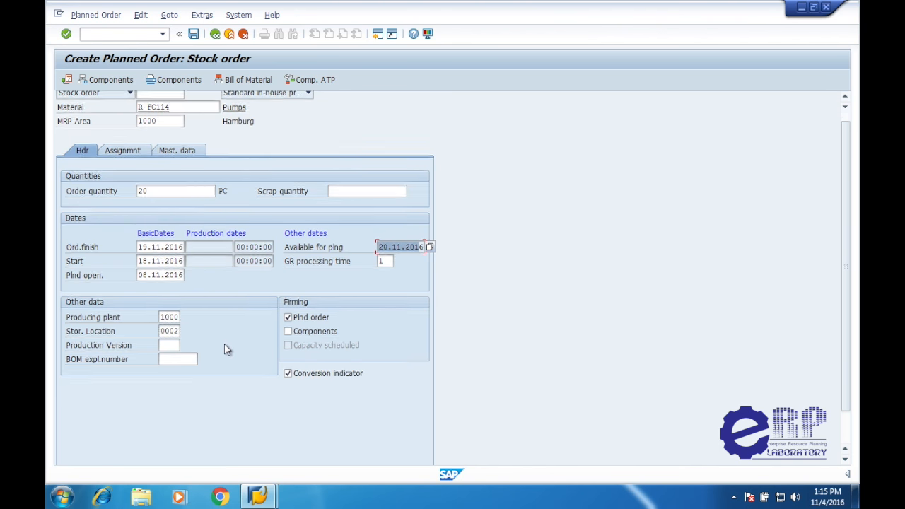
Step: Schedule the planned order and look through the operations in its detailed scheduling result
scroll(233, 336, down, 3)
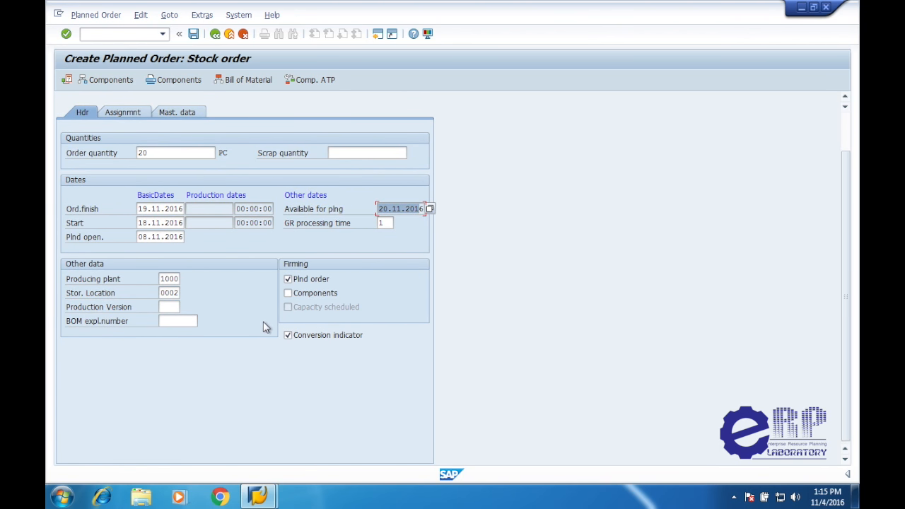
scroll(219, 276, up, 2)
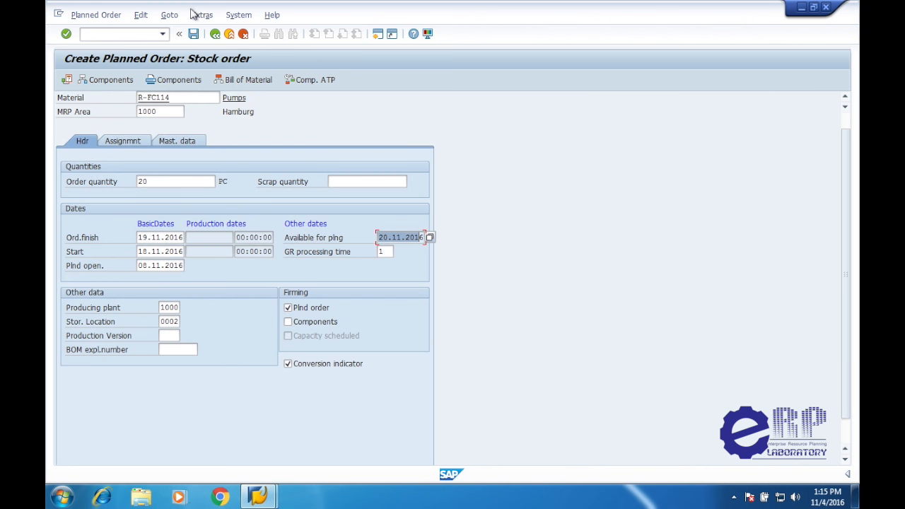
click(145, 15)
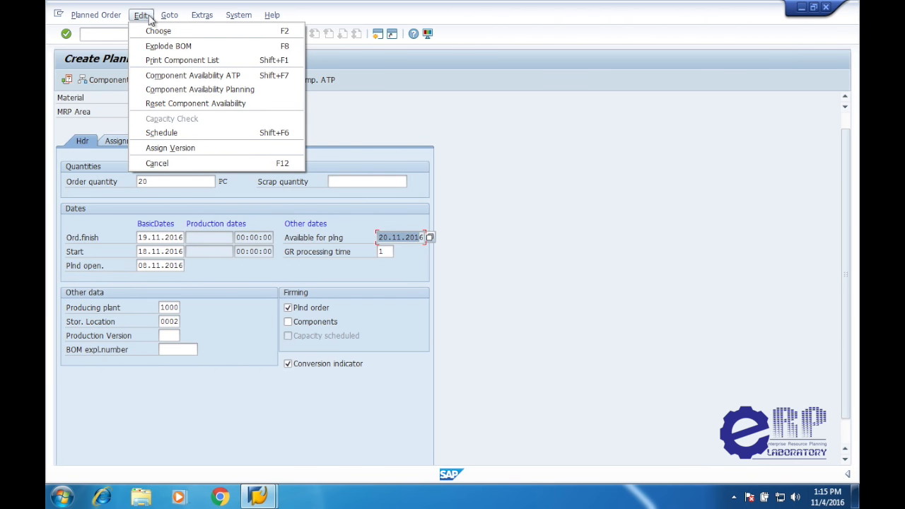
click(172, 133)
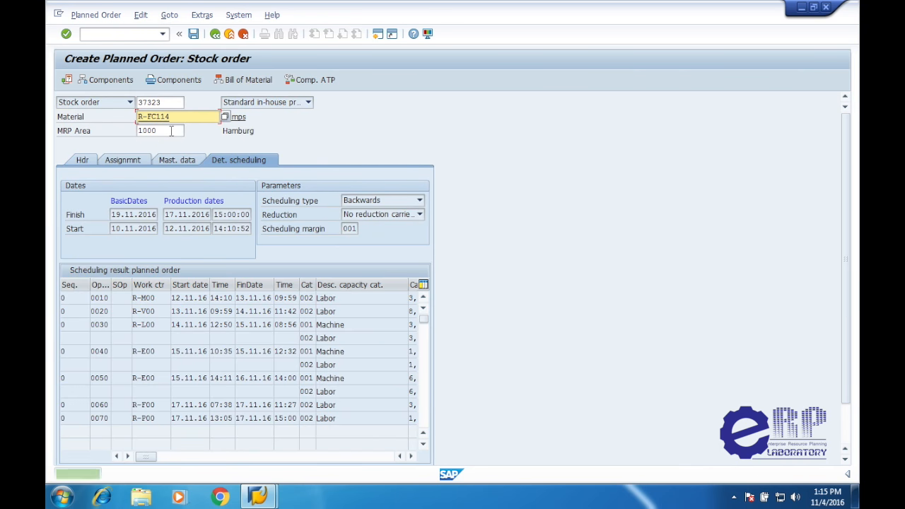
scroll(234, 307, down, 2)
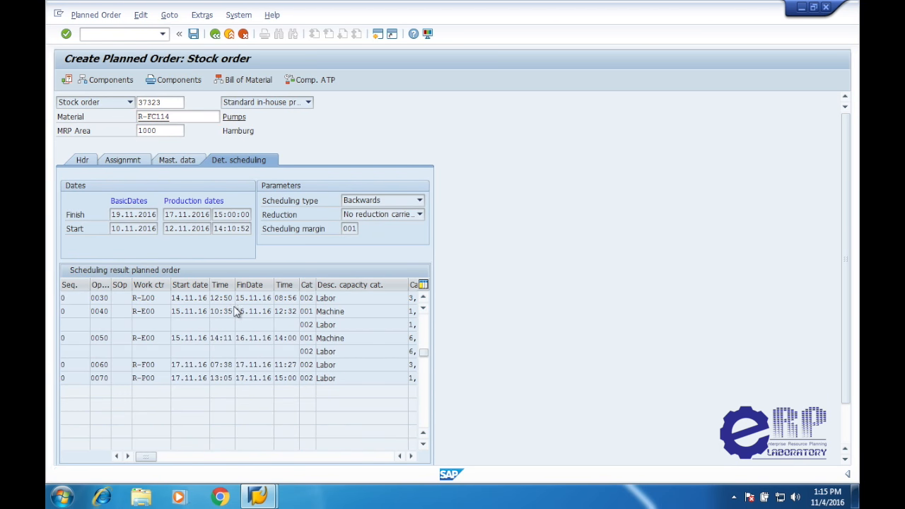
scroll(234, 310, up, 2)
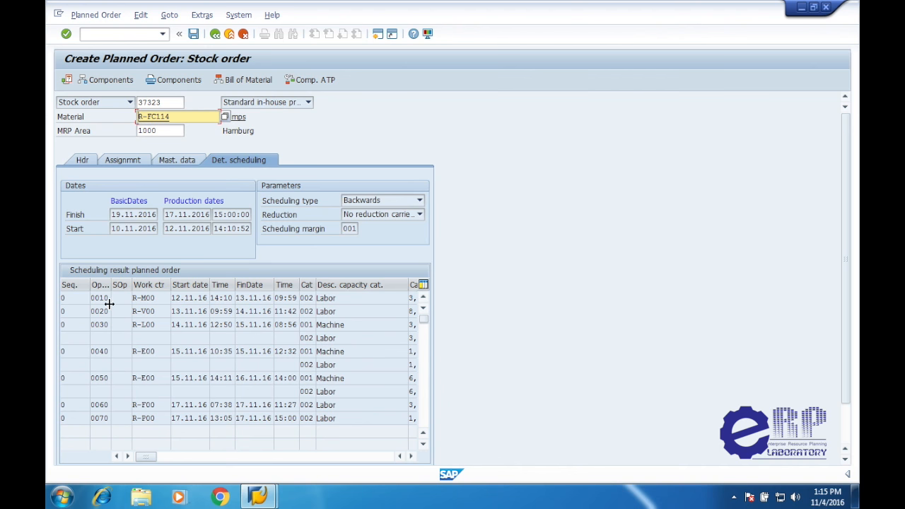
Step: Widen the operation and capacity category columns and inspect operations 0010 to 0030 in the scheduling result
drag(109, 284, 120, 286)
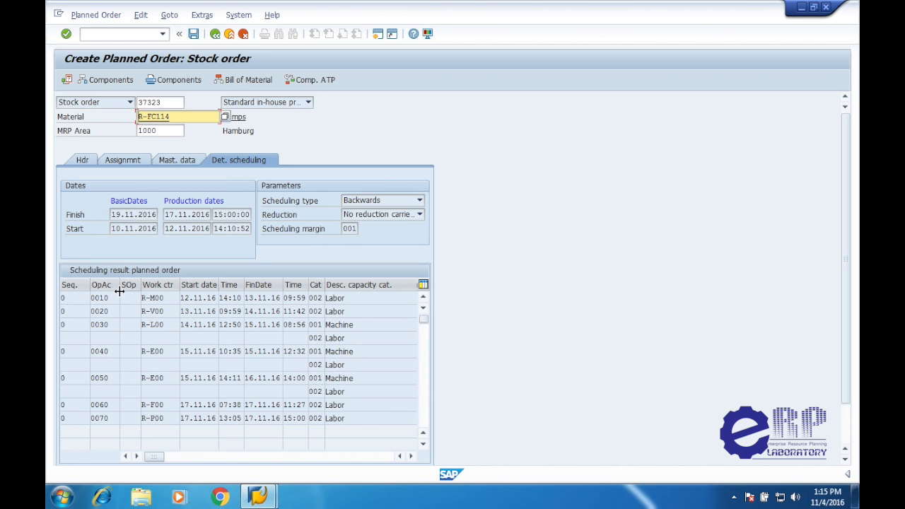
drag(117, 298, 90, 299)
click(114, 312)
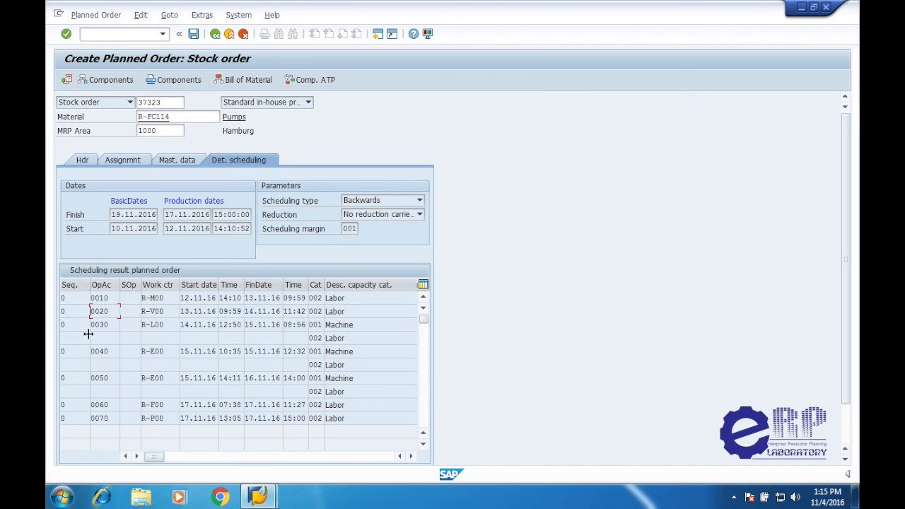
drag(112, 297, 84, 301)
double_click(106, 325)
drag(325, 284, 338, 284)
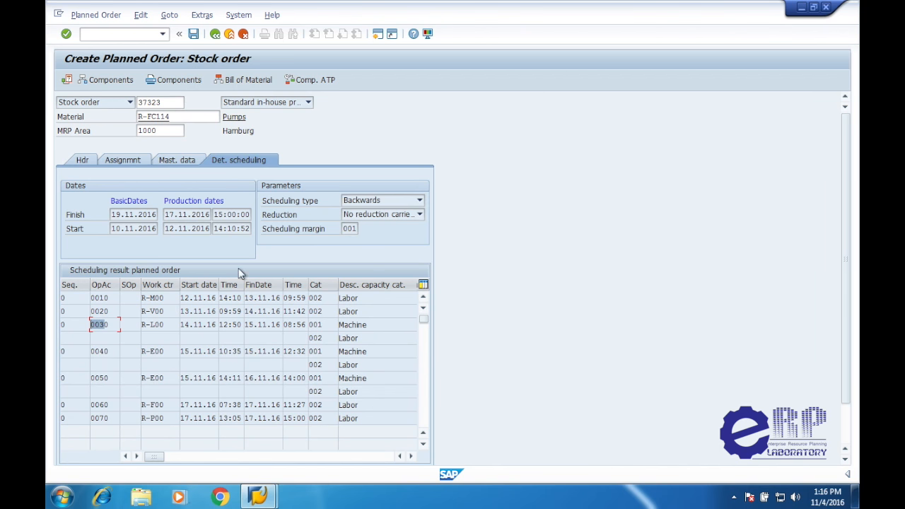
Step: Check the planned order number, save the stock order and return to the SAP menu
click(164, 102)
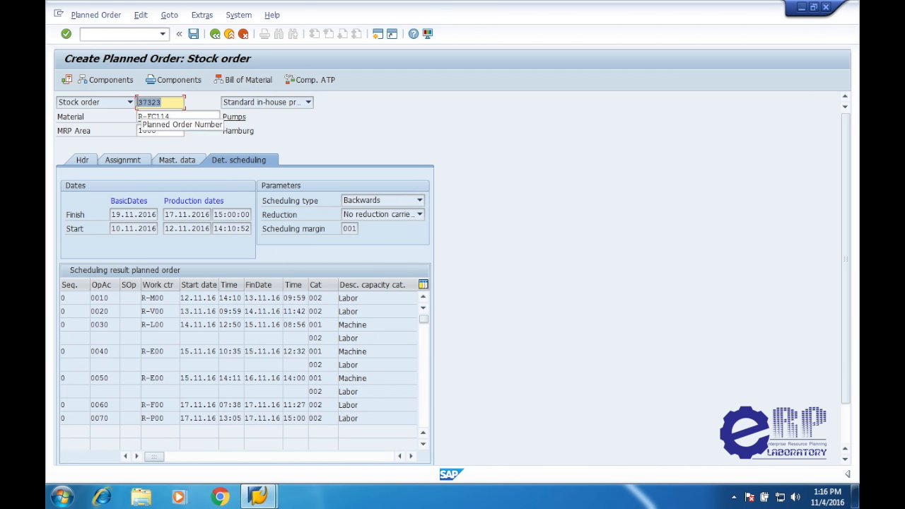
click(194, 33)
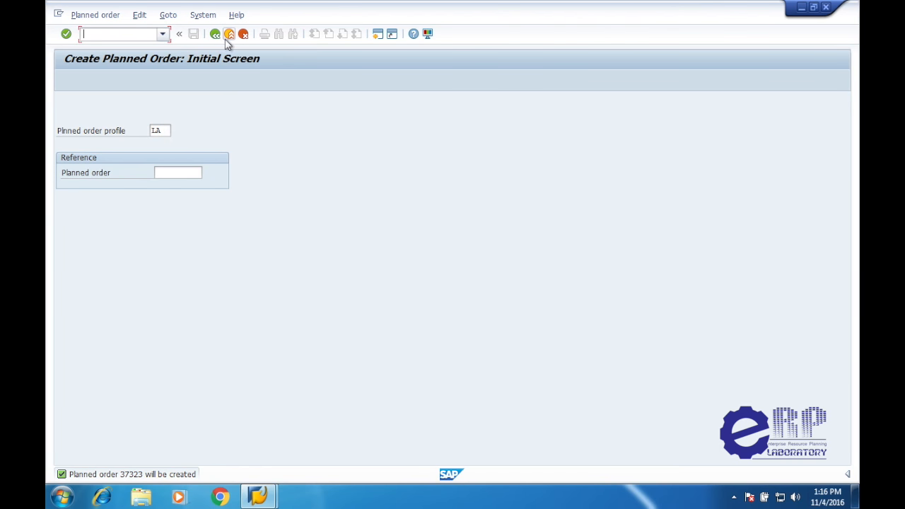
click(215, 35)
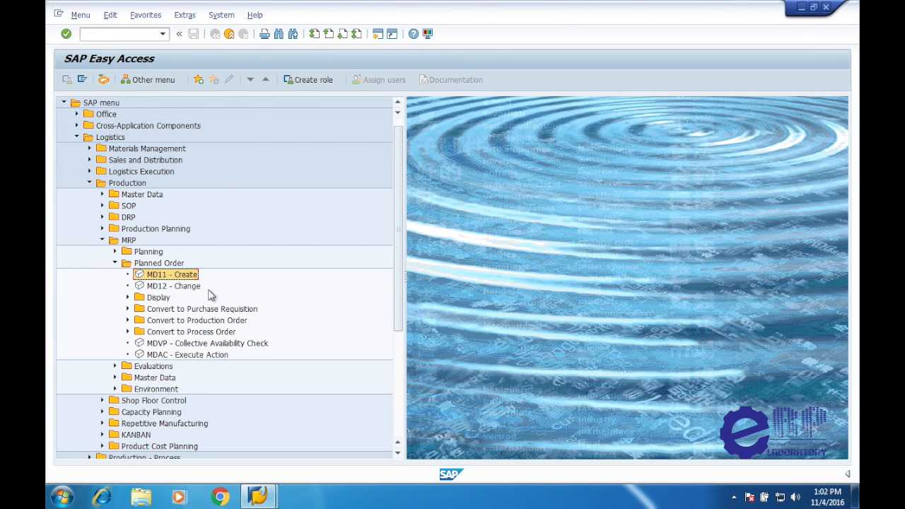
scroll(189, 277, up, 1)
scroll(189, 276, down, 2)
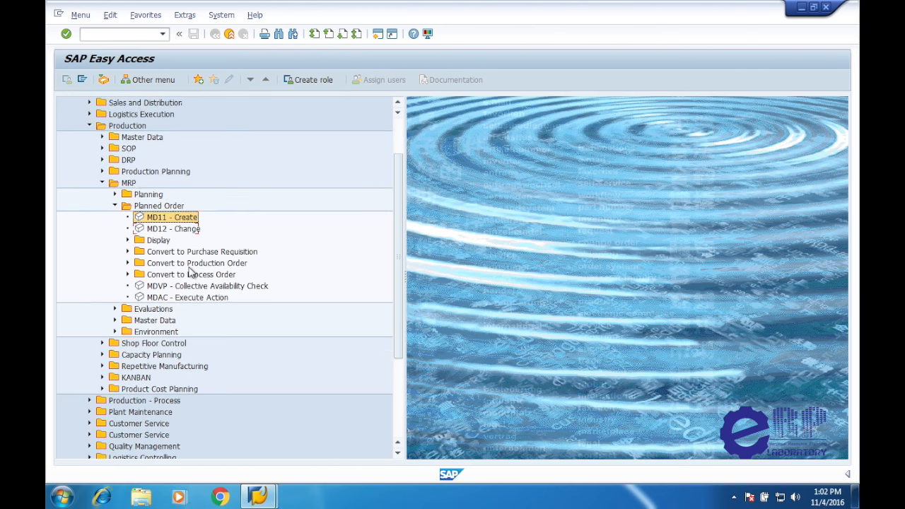
scroll(190, 275, down, 3)
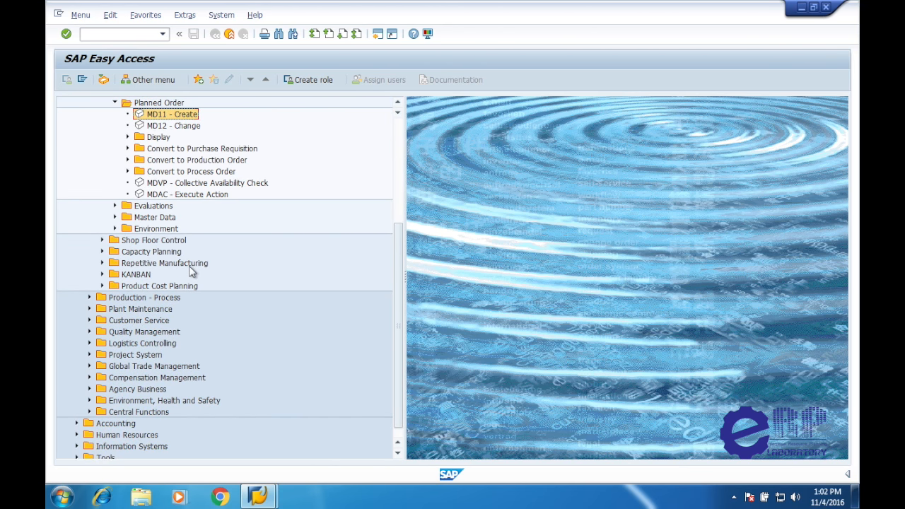
scroll(189, 272, up, 4)
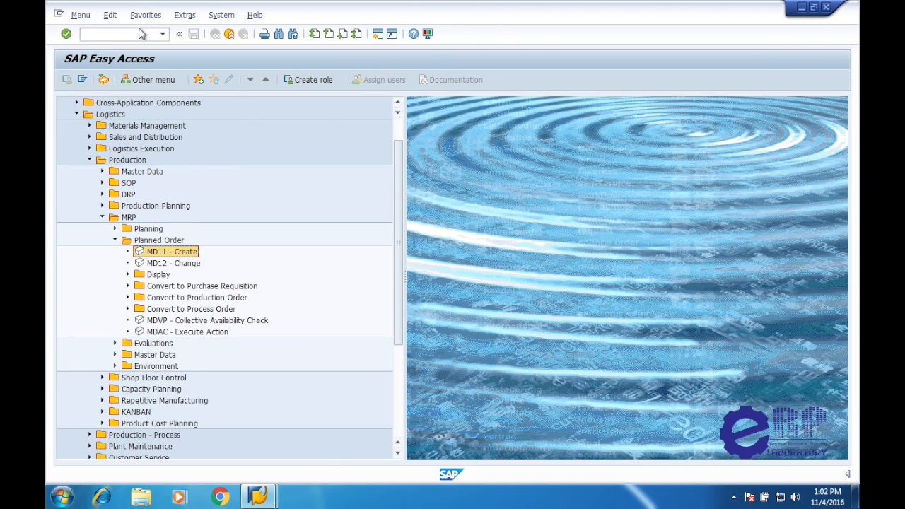
Step: Open the stock/requirements list with transaction MD04 for material R-FC114 in plant 1000
click(141, 32)
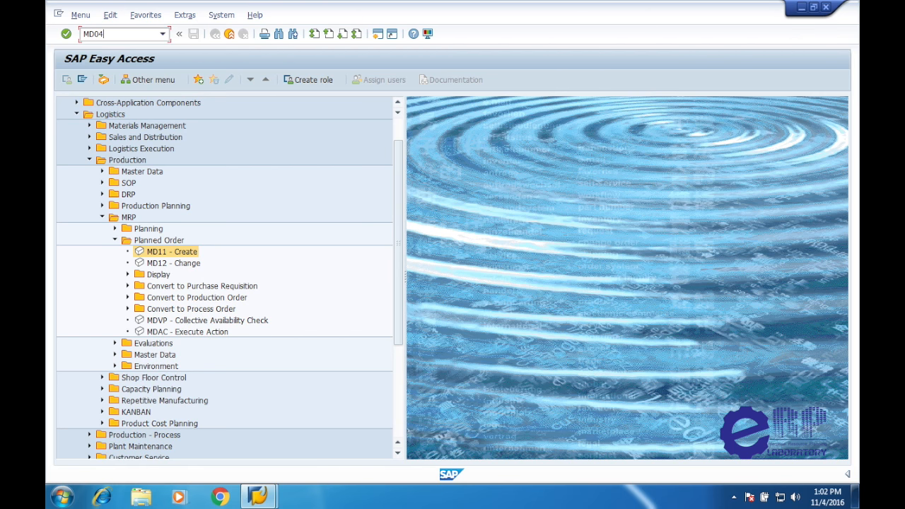
key(Return)
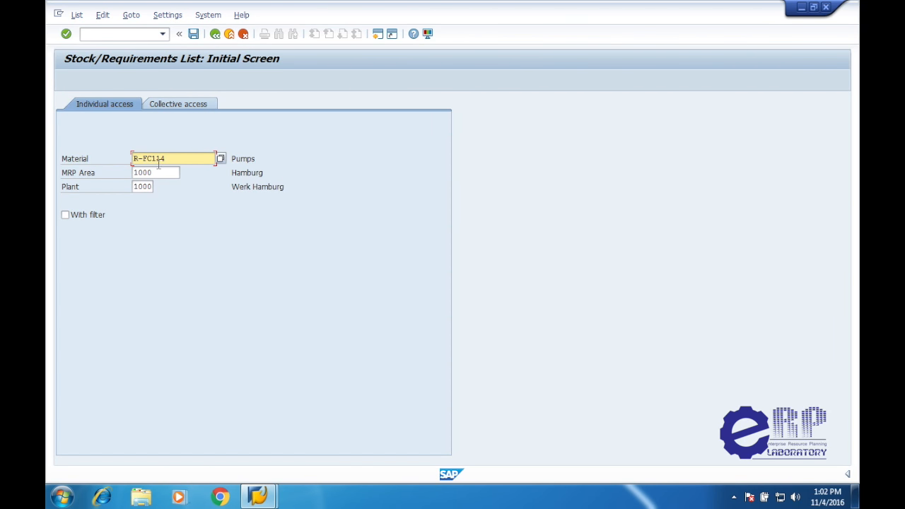
click(64, 34)
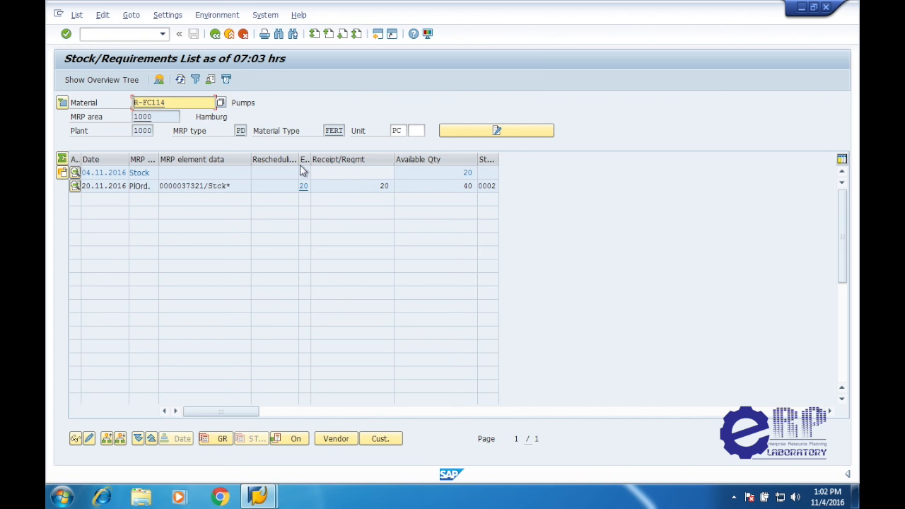
Step: Check the planned order's MRP element data and available quantity, and widen the Exception column
click(460, 186)
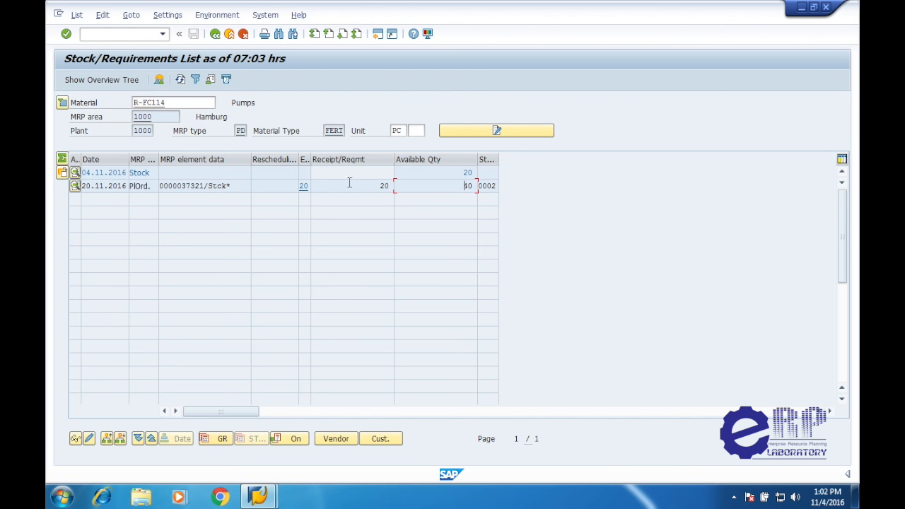
click(270, 184)
click(210, 185)
drag(161, 185, 229, 188)
drag(166, 186, 127, 188)
drag(233, 185, 101, 188)
click(304, 187)
drag(312, 160, 360, 160)
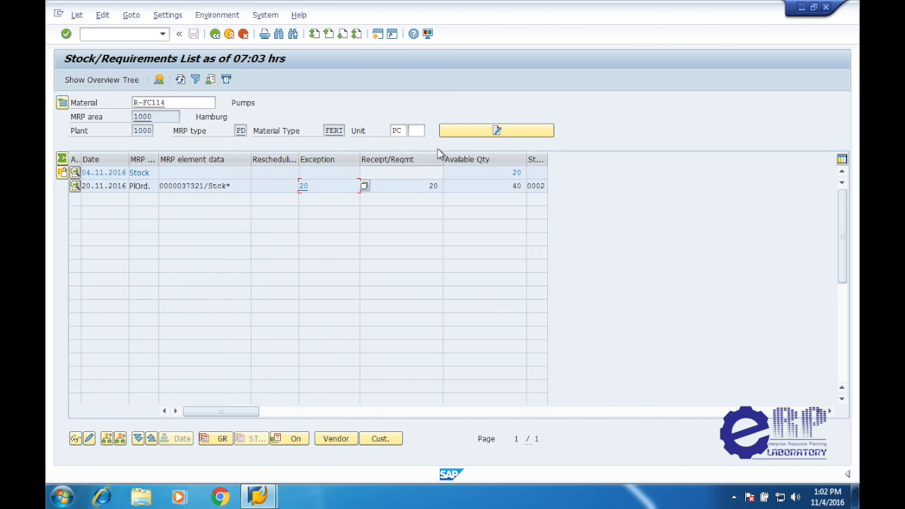
Step: Compare the available stock with the planned order's receipt quantity and resulting available quantity
click(429, 185)
click(491, 171)
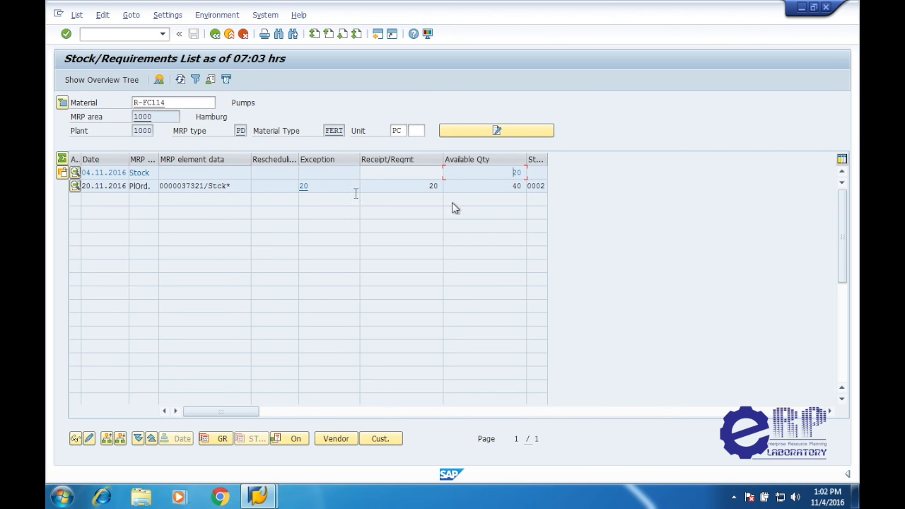
double_click(514, 172)
click(212, 186)
click(486, 188)
drag(504, 187, 528, 184)
click(514, 185)
drag(502, 183, 527, 183)
Step: Convert the planned order to a production order from its MRP element details and save the production order
click(75, 187)
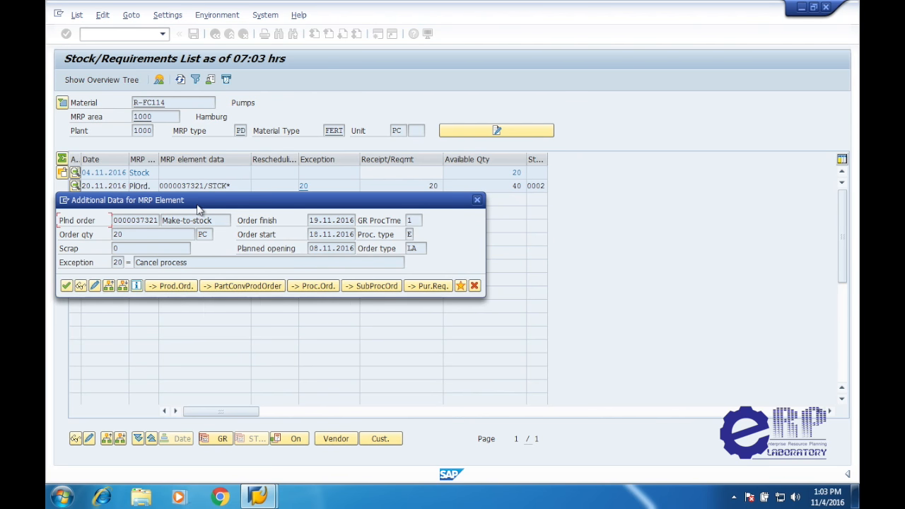
drag(201, 203, 316, 224)
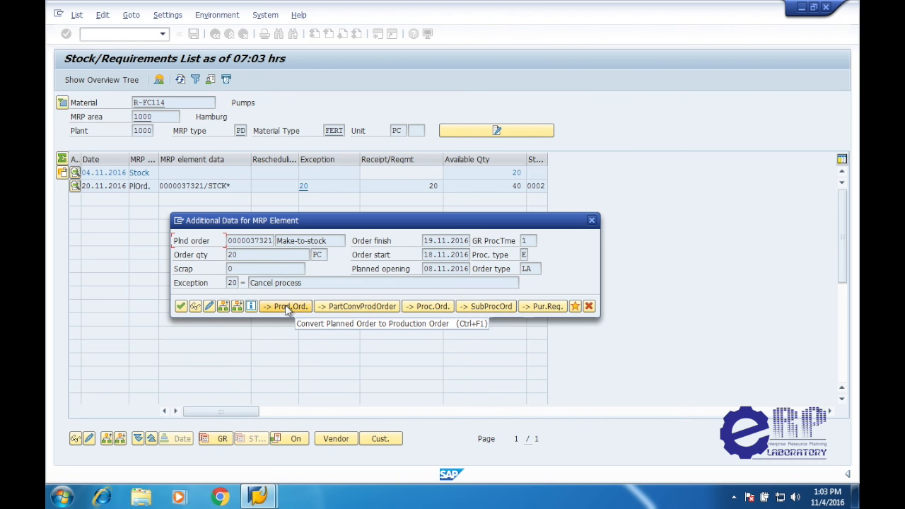
click(287, 308)
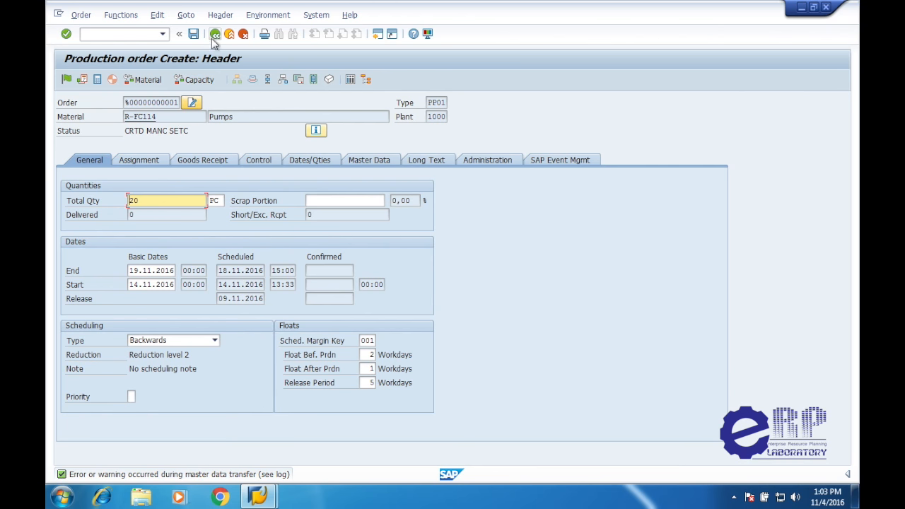
click(194, 34)
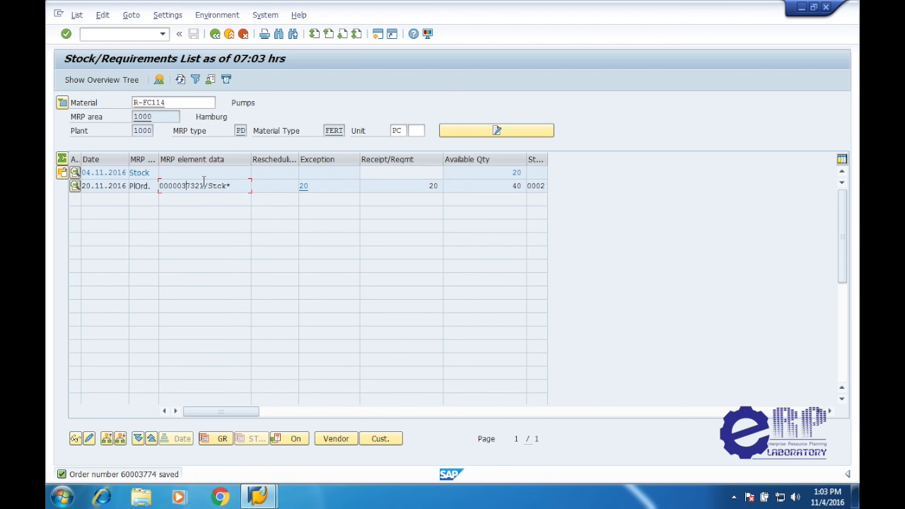
Step: Copy the converted planned order's number from the list and return to the SAP menu
drag(203, 182, 157, 182)
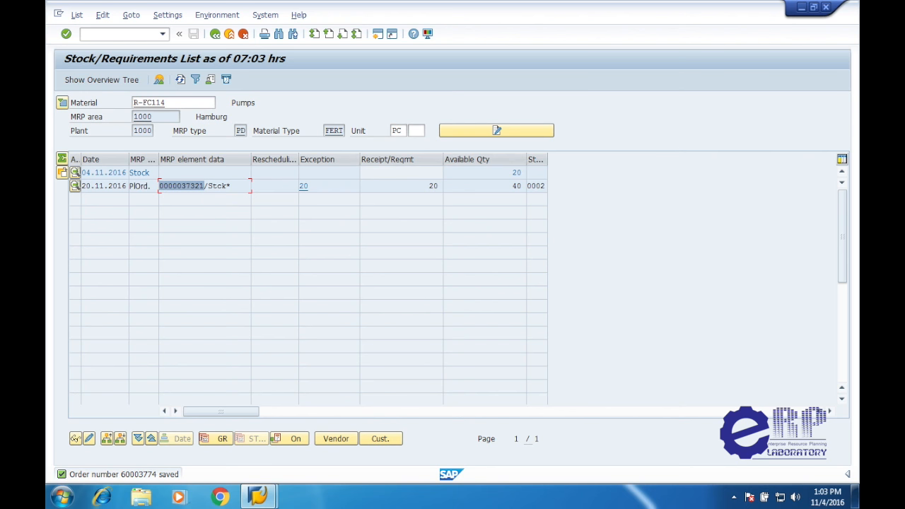
click(214, 186)
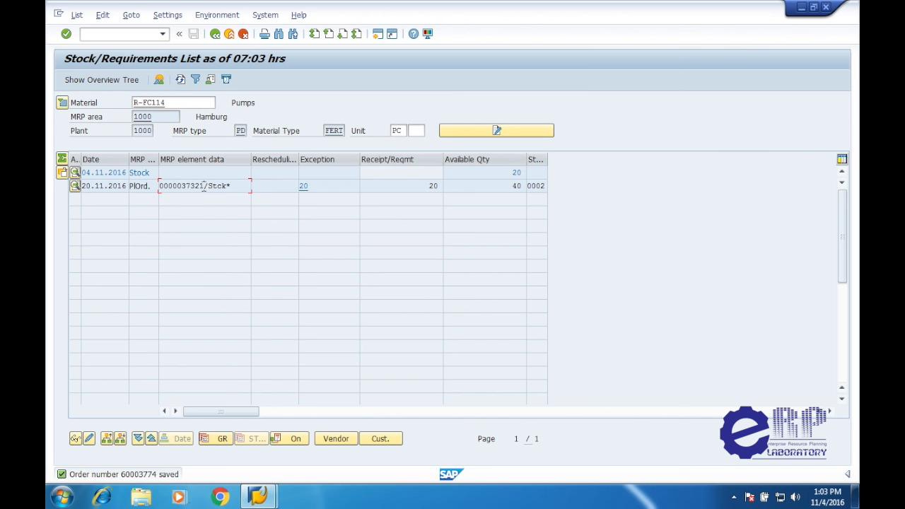
drag(204, 185, 140, 185)
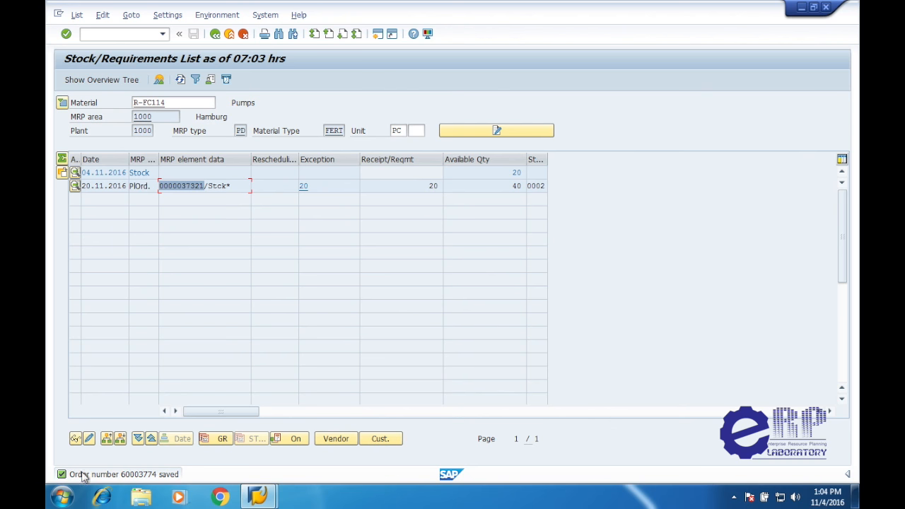
key(ctrl+c)
double_click(126, 478)
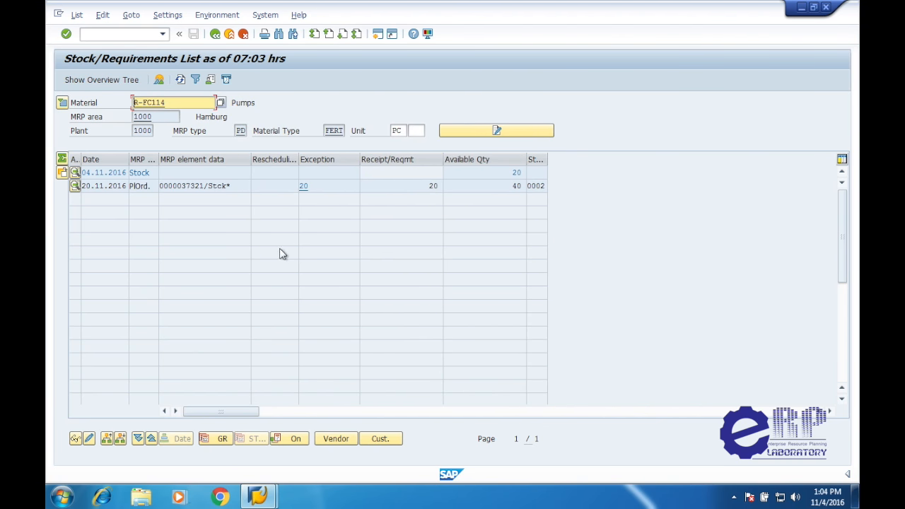
click(215, 34)
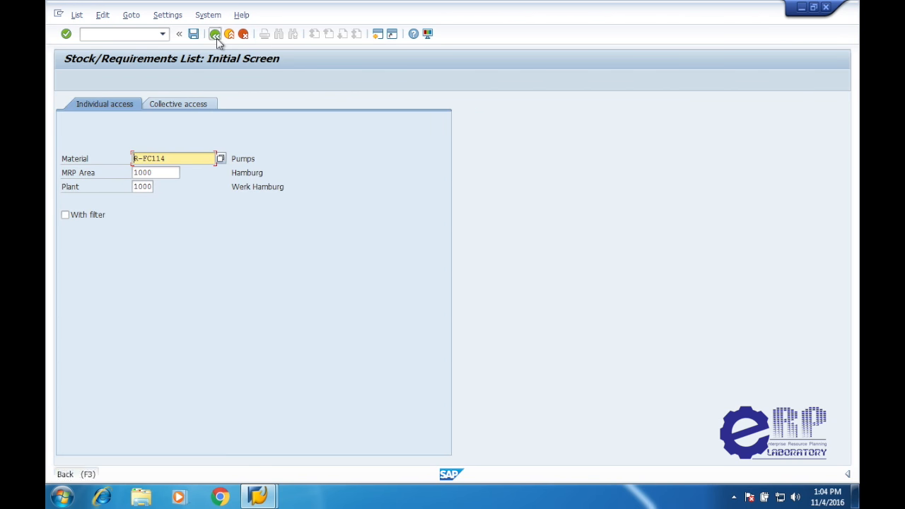
click(216, 35)
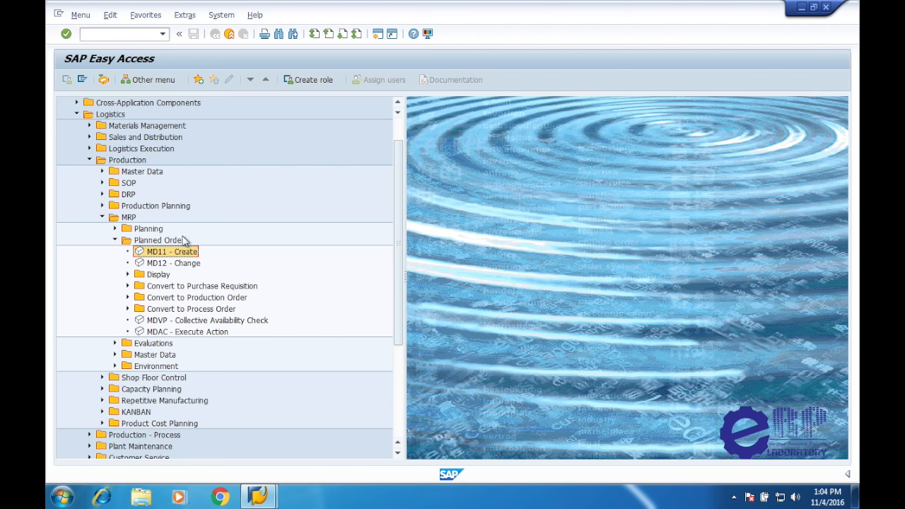
Step: Try to open the converted planned order for changing in MD12, and return to the SAP menu
double_click(192, 263)
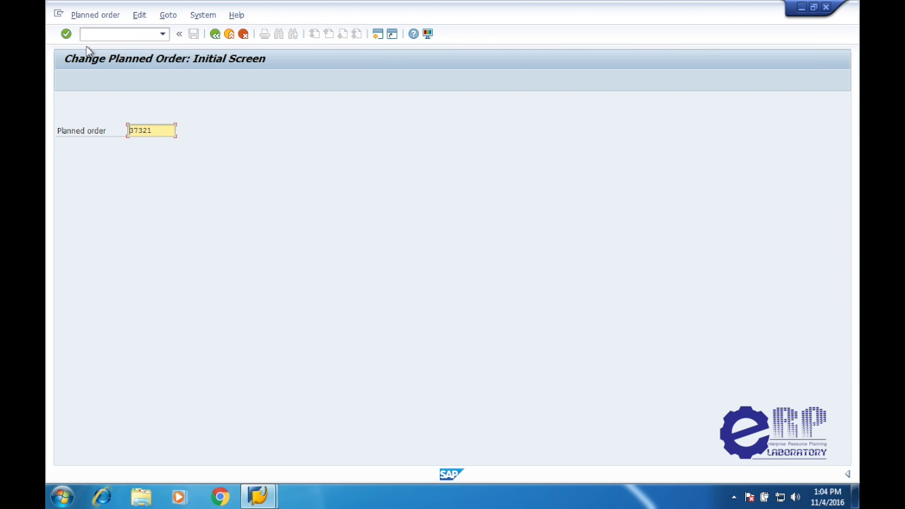
click(67, 34)
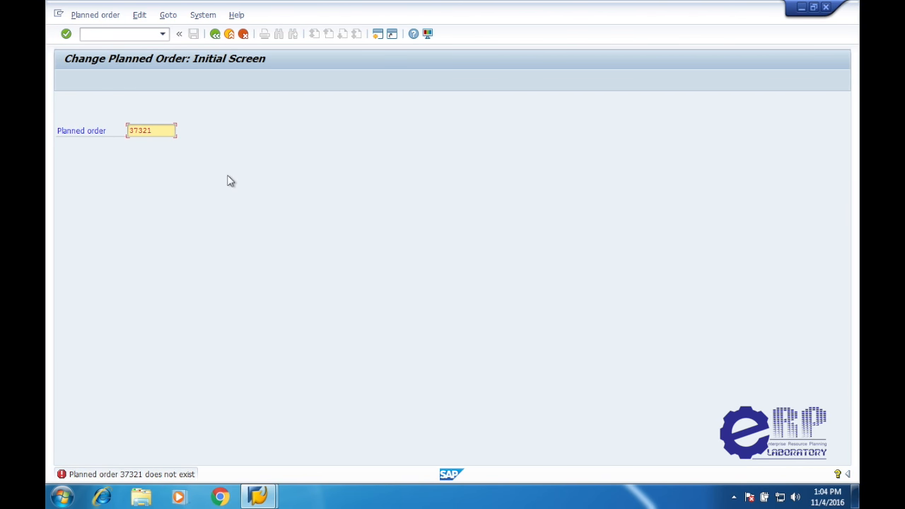
click(215, 34)
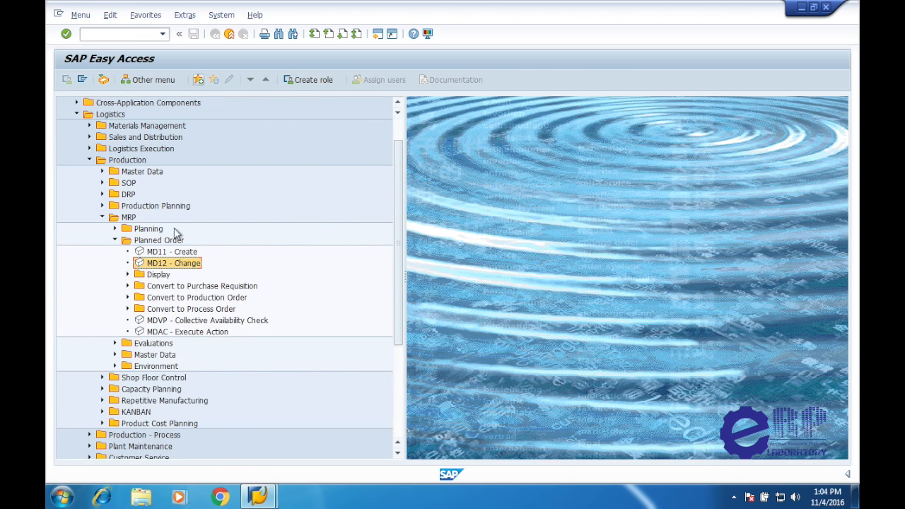
Step: Reopen the MD04 stock/requirements list for R-FC114 in plant 1000 to get its updated entries
click(139, 39)
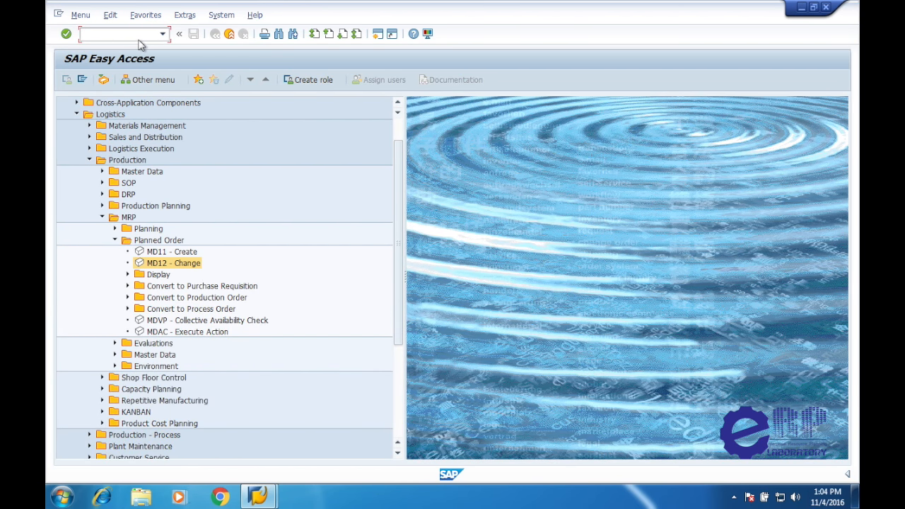
text(MD04)
key(Return)
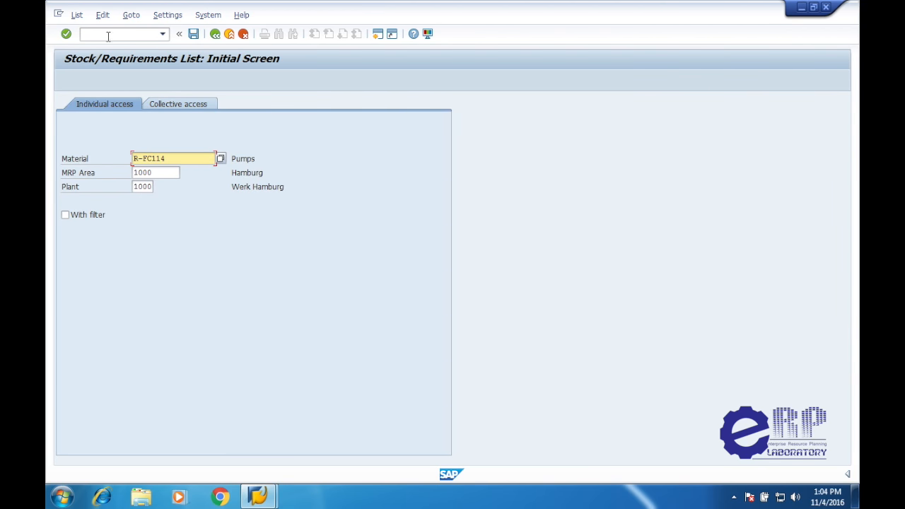
click(65, 34)
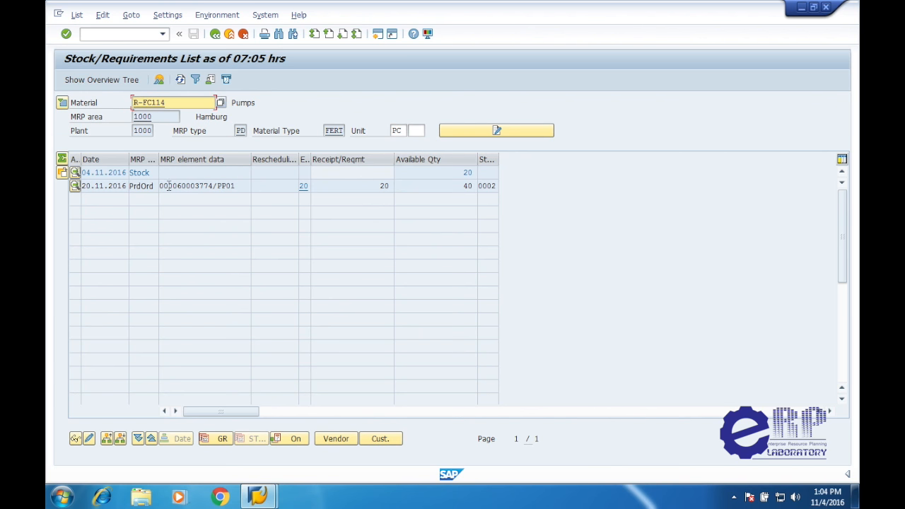
Step: Examine the production order's number and order type in the MRP element data
drag(212, 185, 157, 186)
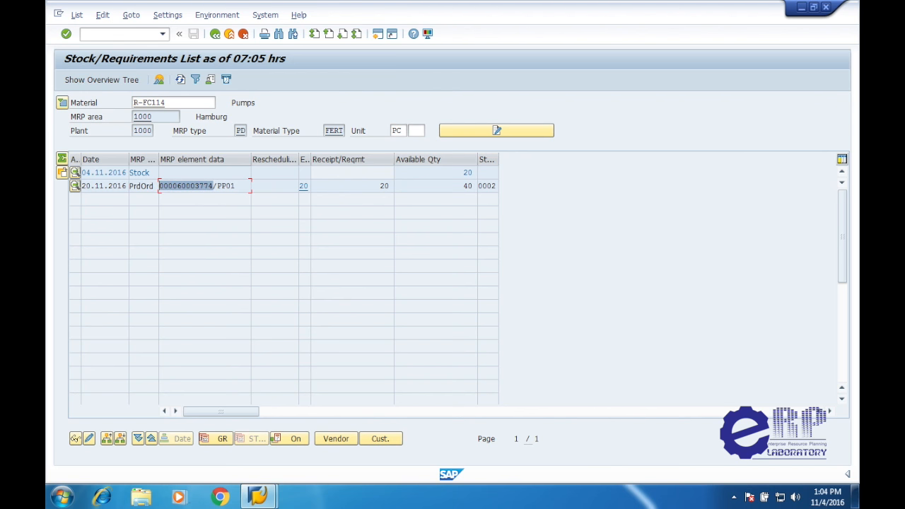
drag(239, 185, 163, 185)
click(241, 186)
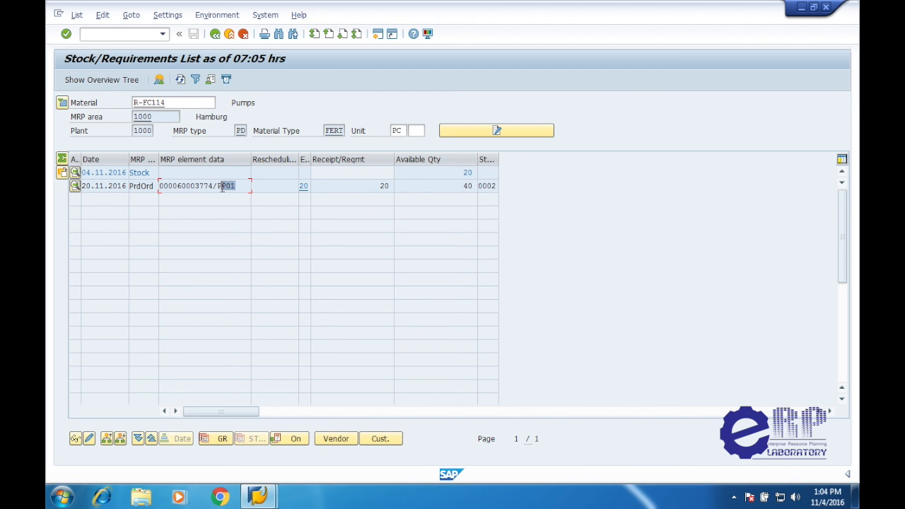
drag(243, 186, 169, 186)
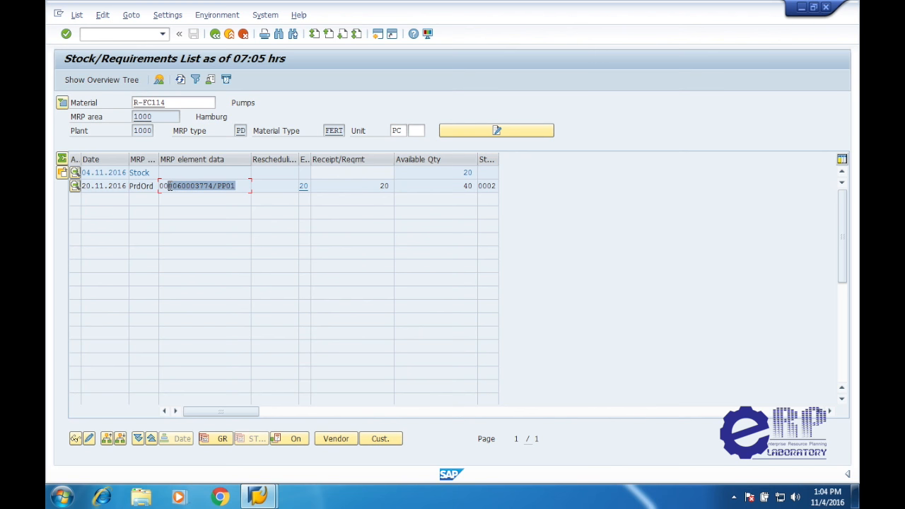
click(163, 186)
click(216, 186)
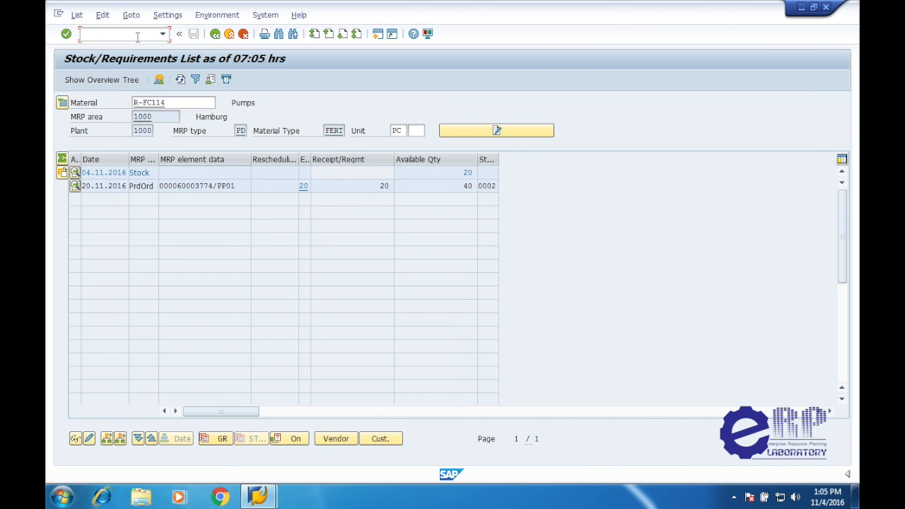
drag(241, 185, 157, 181)
click(226, 188)
drag(235, 185, 80, 185)
click(204, 187)
drag(234, 187, 121, 191)
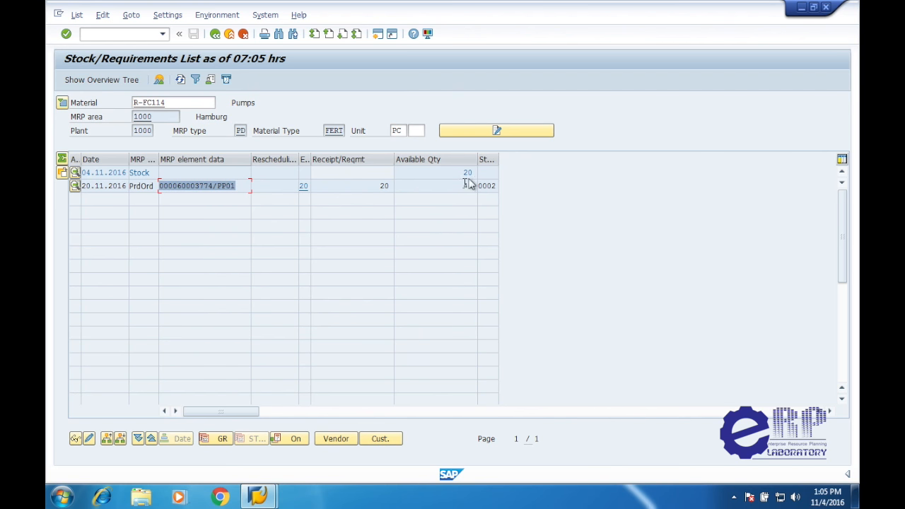
Step: Widen the Storage Location column, check the production order's location and review its additional MRP element data
drag(496, 155, 596, 159)
drag(513, 190, 462, 185)
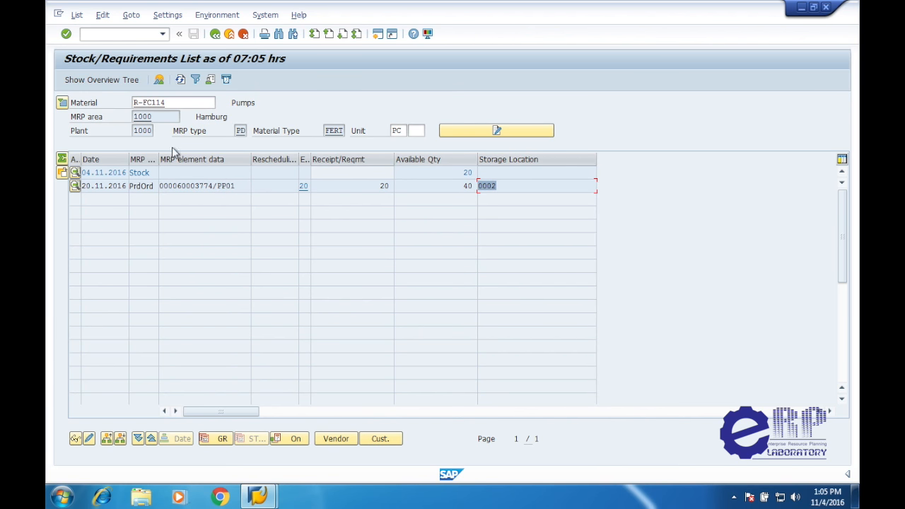
click(75, 186)
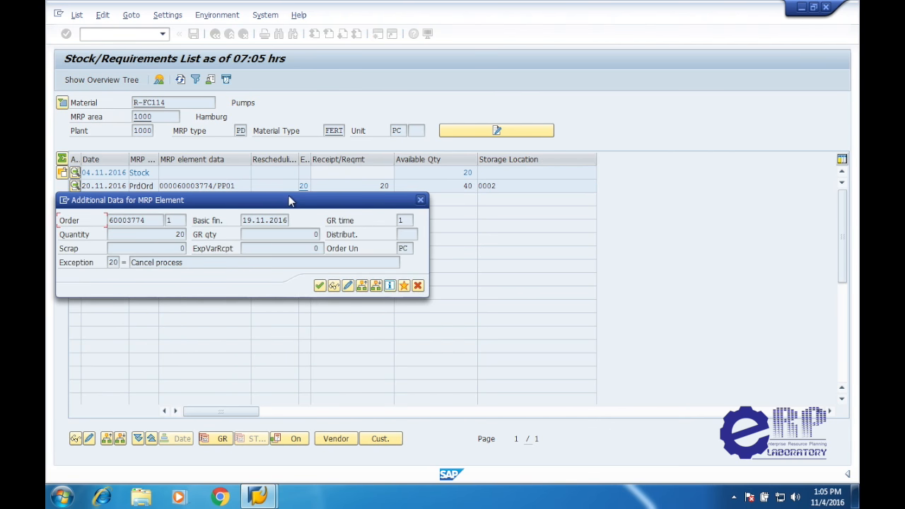
drag(288, 198, 360, 198)
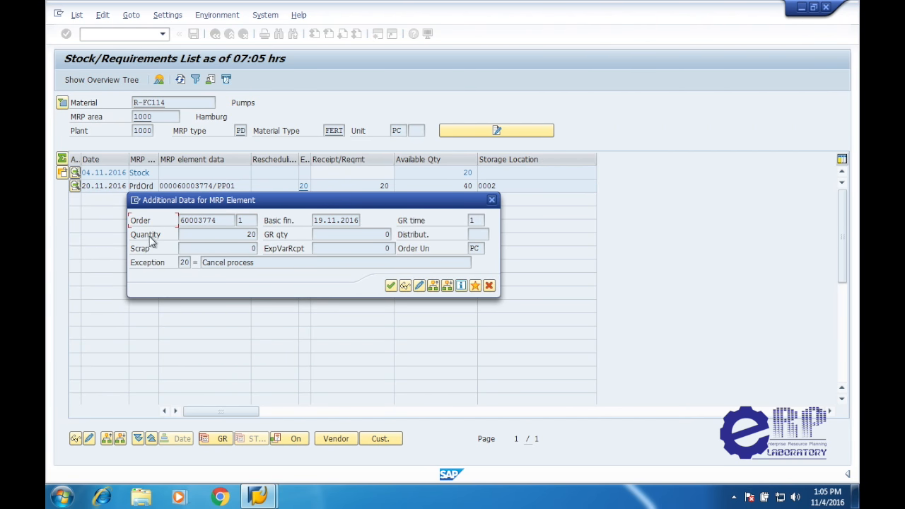
click(327, 221)
click(391, 285)
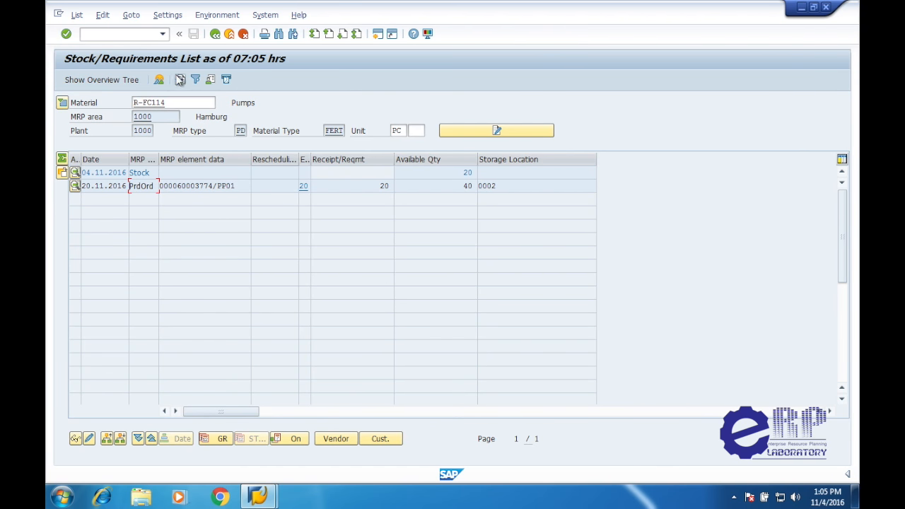
Step: Leave the stock/requirements list for the SAP menu and switch to the exercise notes in Sublime Text
click(215, 35)
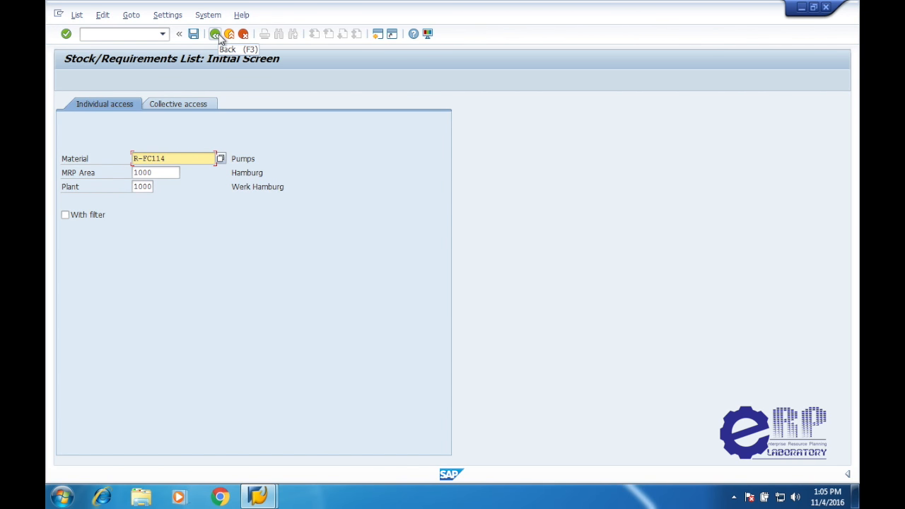
click(216, 34)
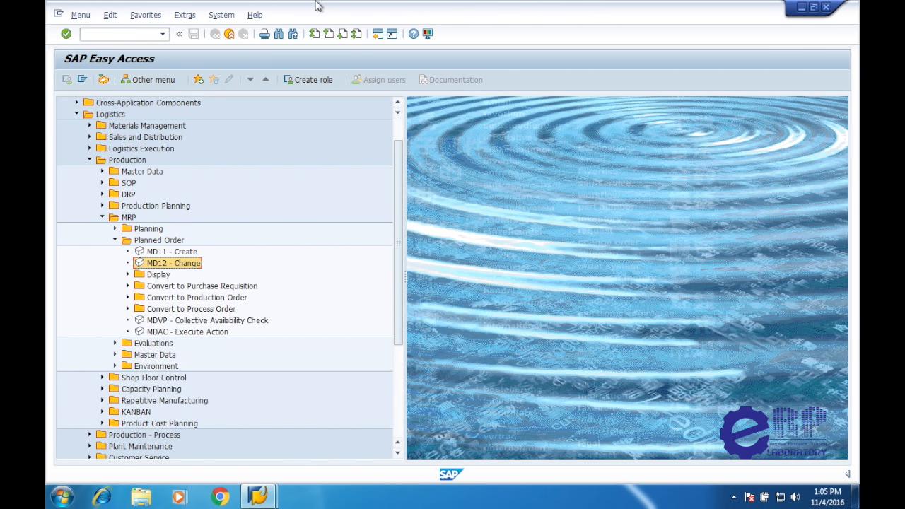
key(ctrl+Up)
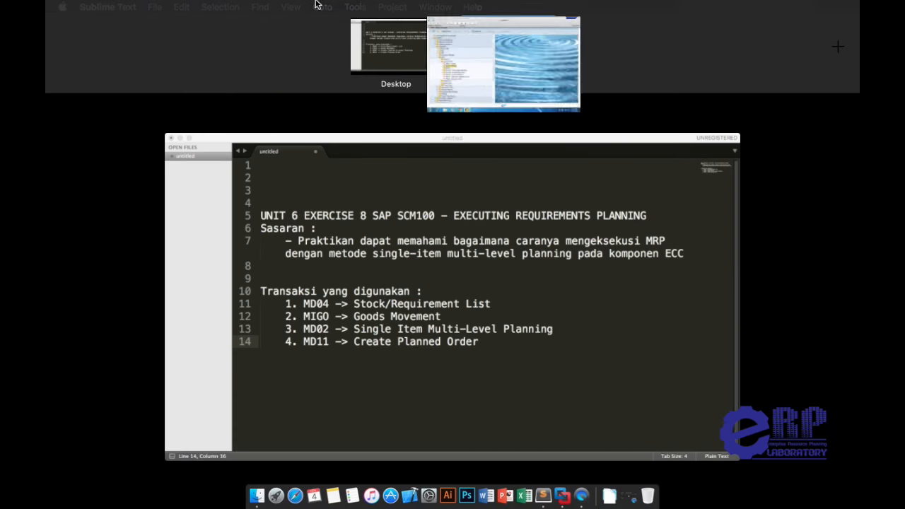
click(569, 125)
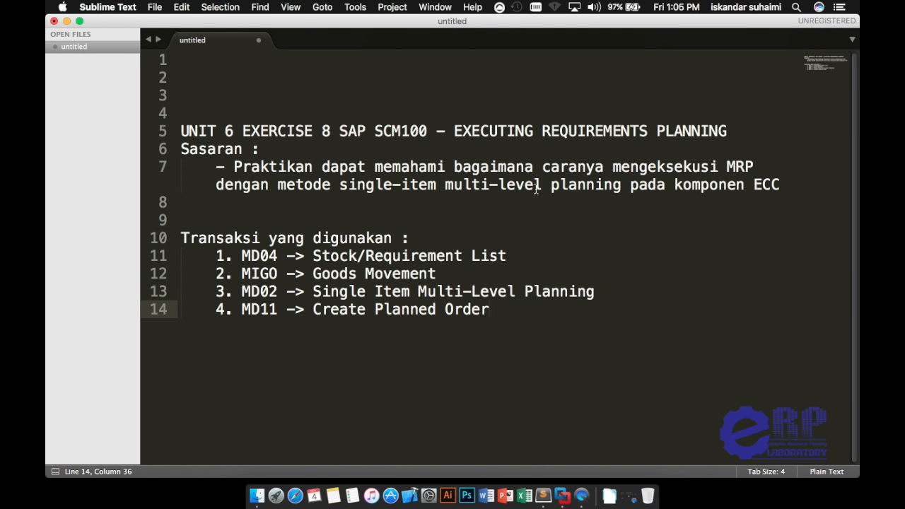
click(580, 493)
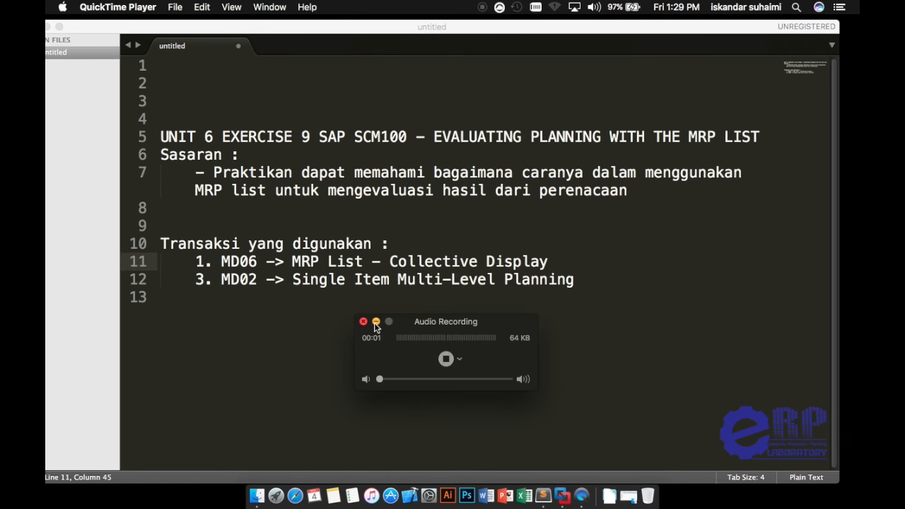
click(374, 322)
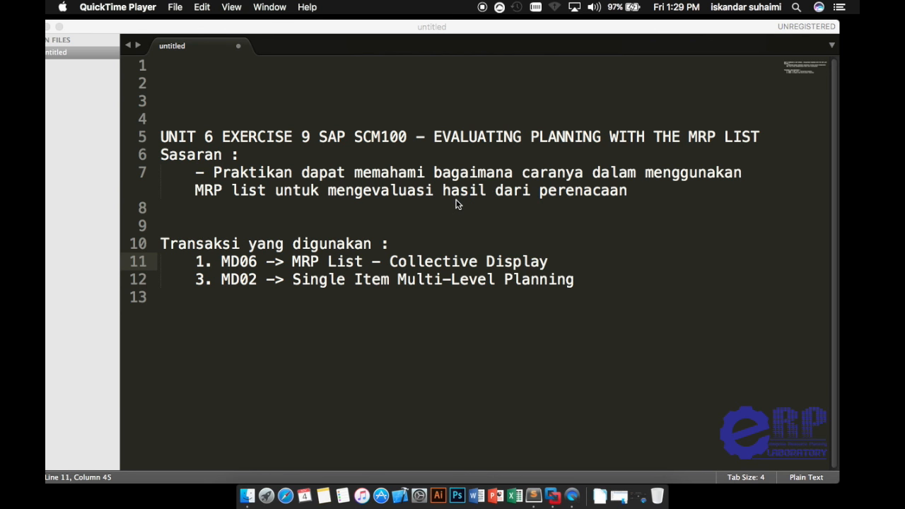
Step: Correct the misspelled last word of the exercise 9 objective on line 7 to "perencanaan"
click(586, 189)
click(590, 189)
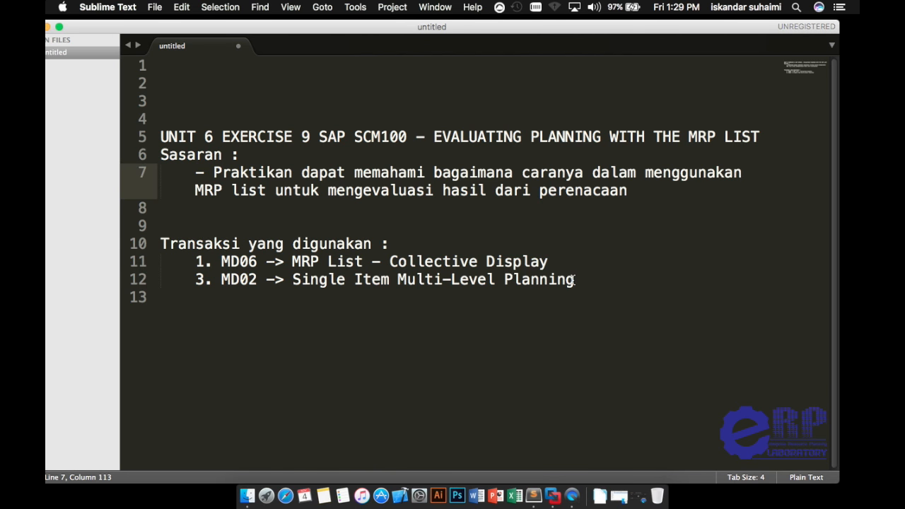
key(BackSpace)
text(na)
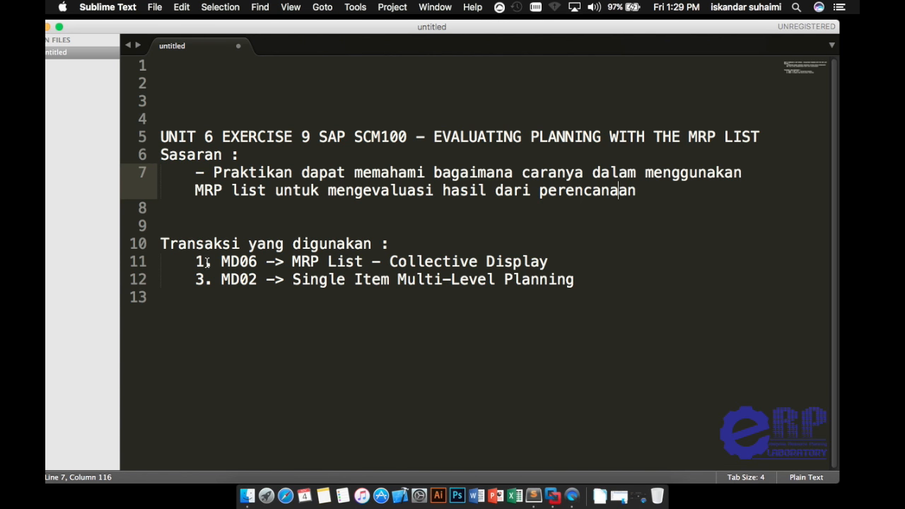
Step: Review the MD06 and MD02 transaction lines in the exercise 9 notes and switch to SAP
drag(197, 263, 556, 262)
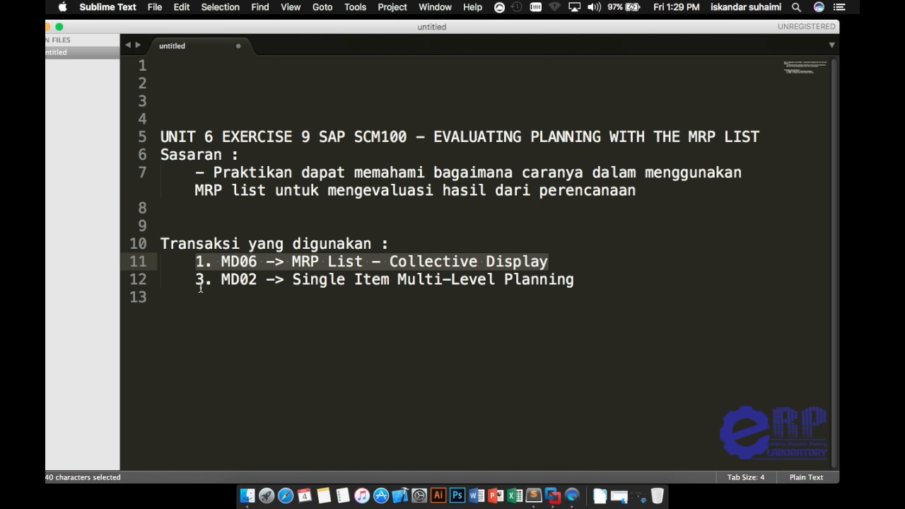
drag(196, 280, 588, 287)
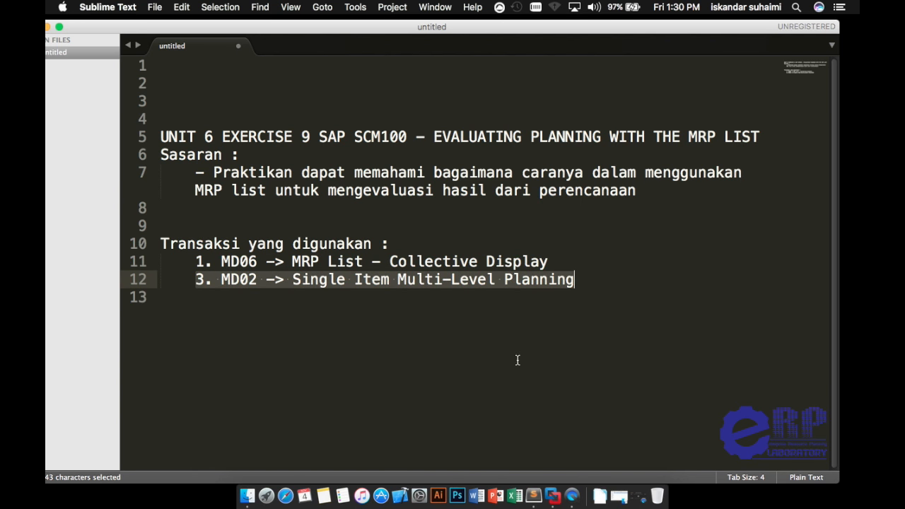
click(560, 495)
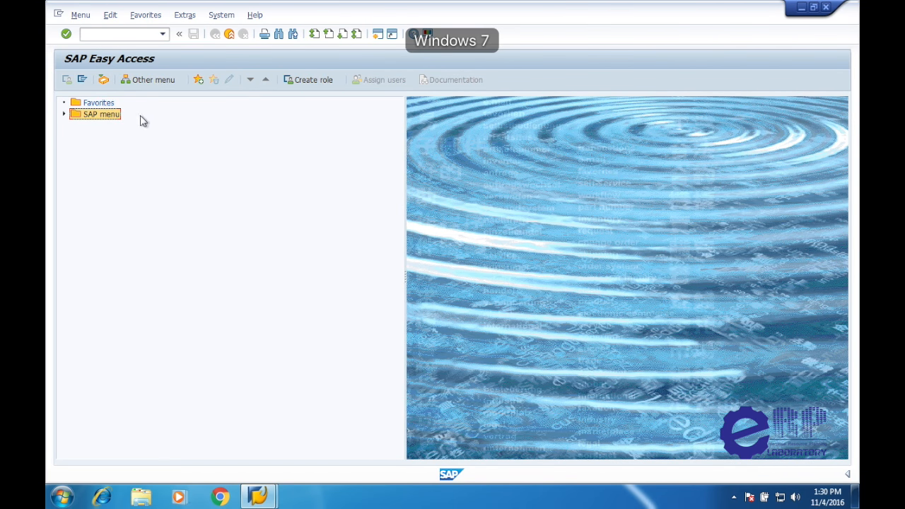
Step: Open MD06 - MRP List - Collective Display from the Evaluations of Logistics, Production, MRP
click(65, 115)
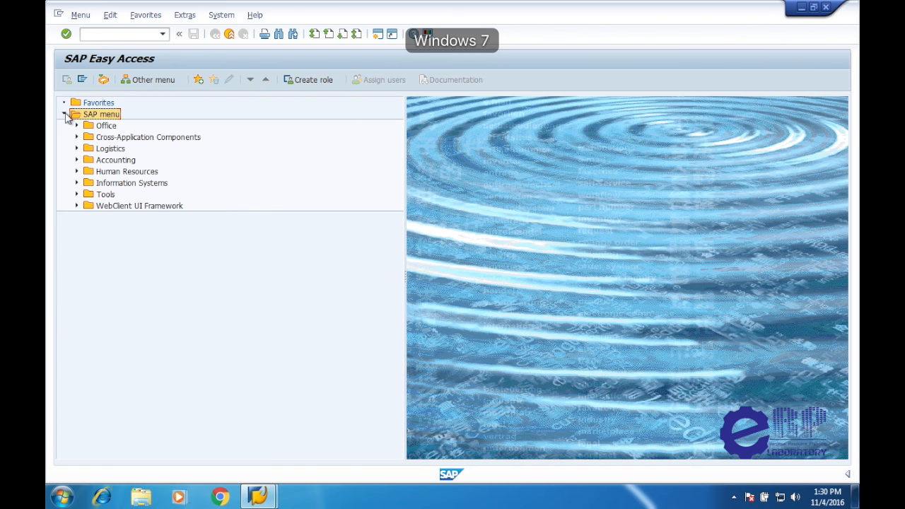
click(76, 149)
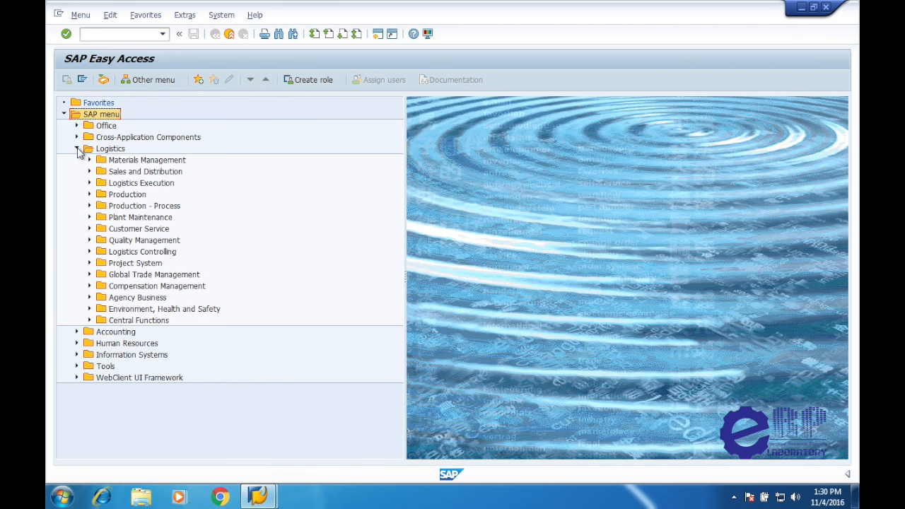
click(89, 194)
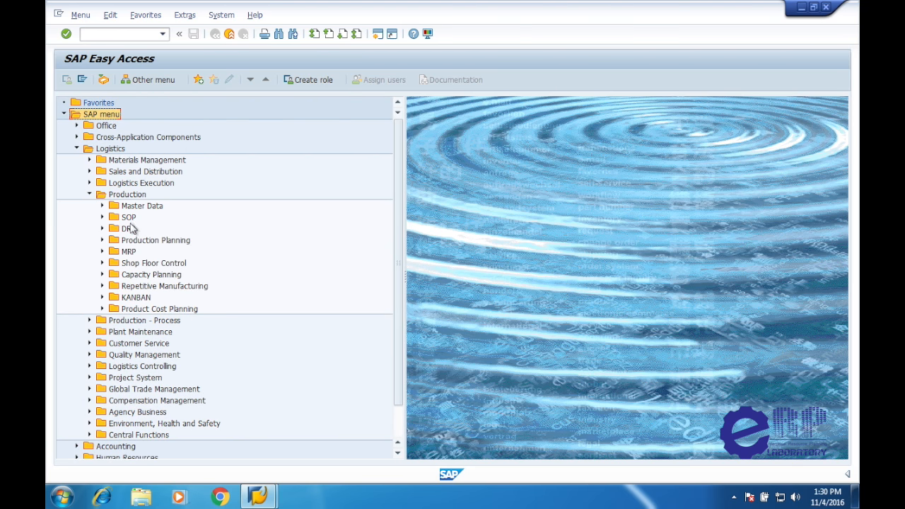
click(103, 252)
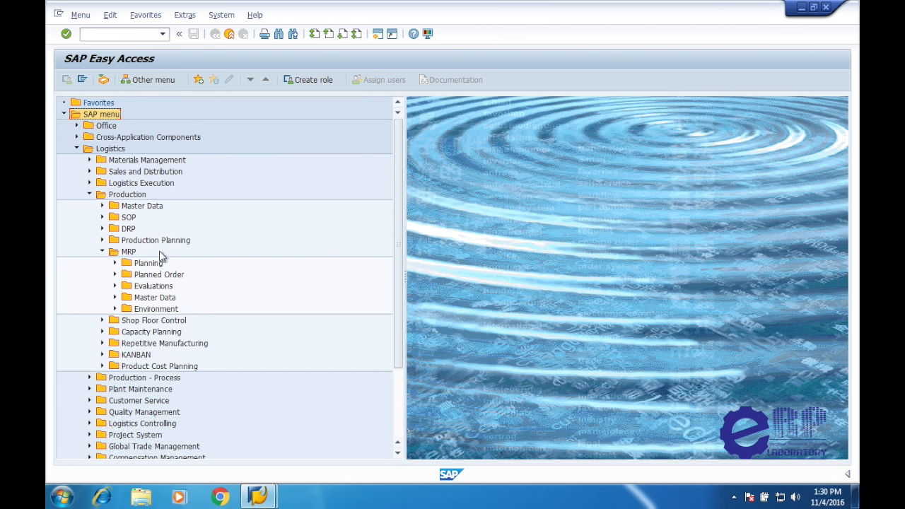
click(116, 286)
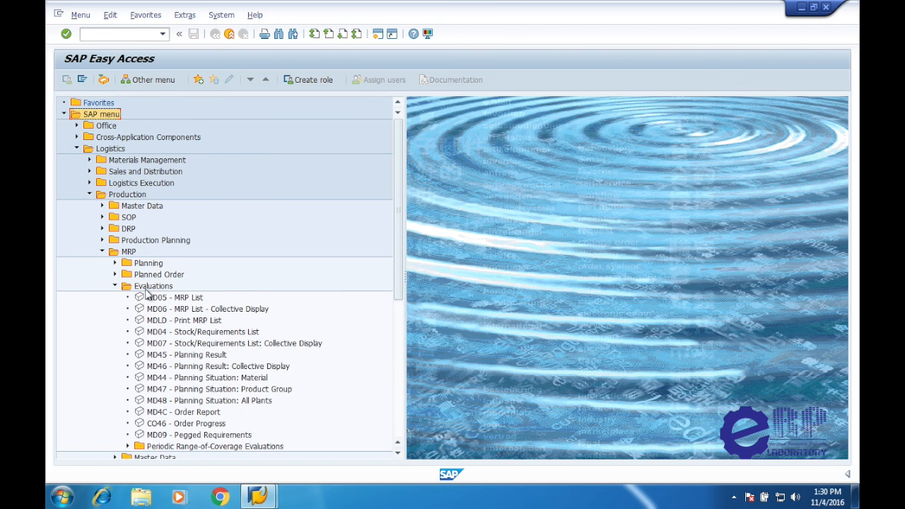
click(162, 311)
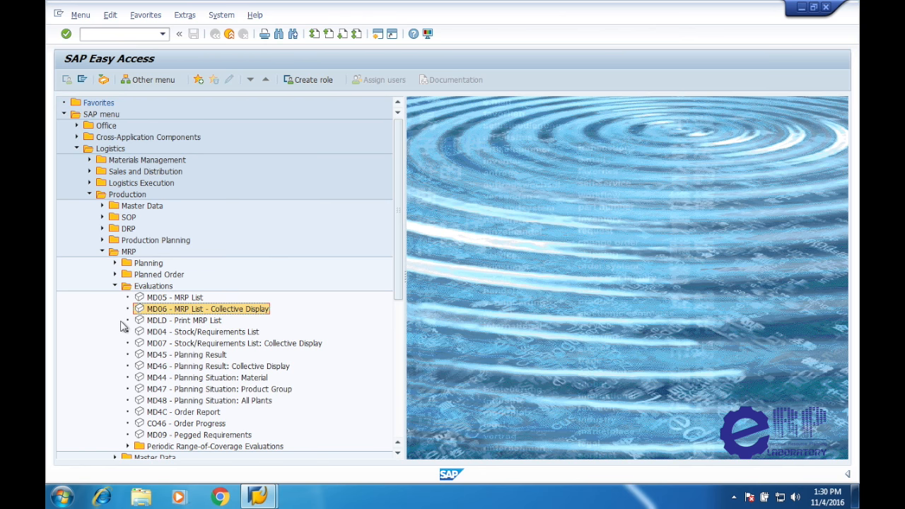
scroll(122, 325, down, 1)
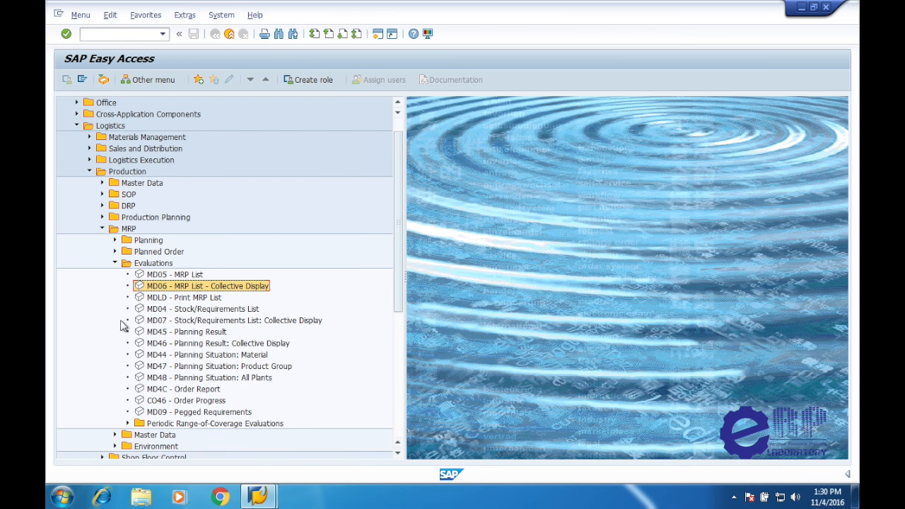
double_click(182, 288)
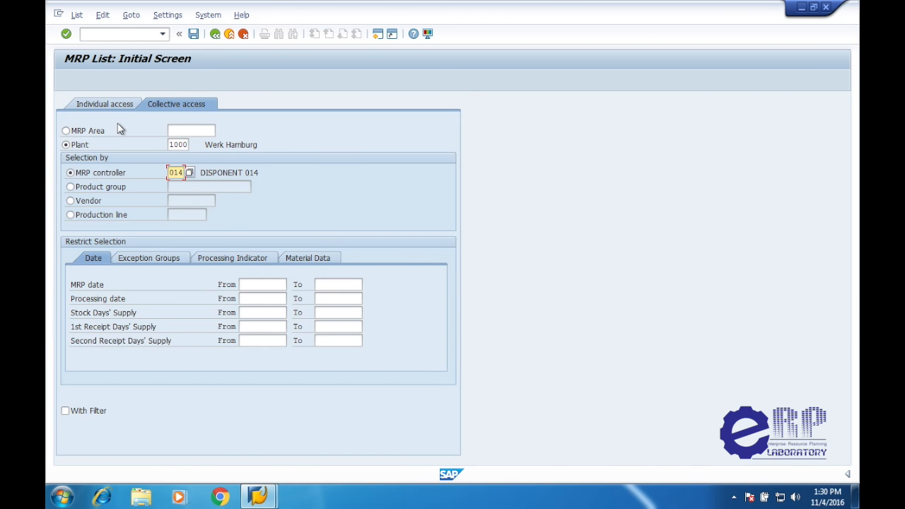
Step: Choose MRP controller 014 for plant 1000 from the possible entries and display its collective MRP list
click(175, 132)
click(173, 144)
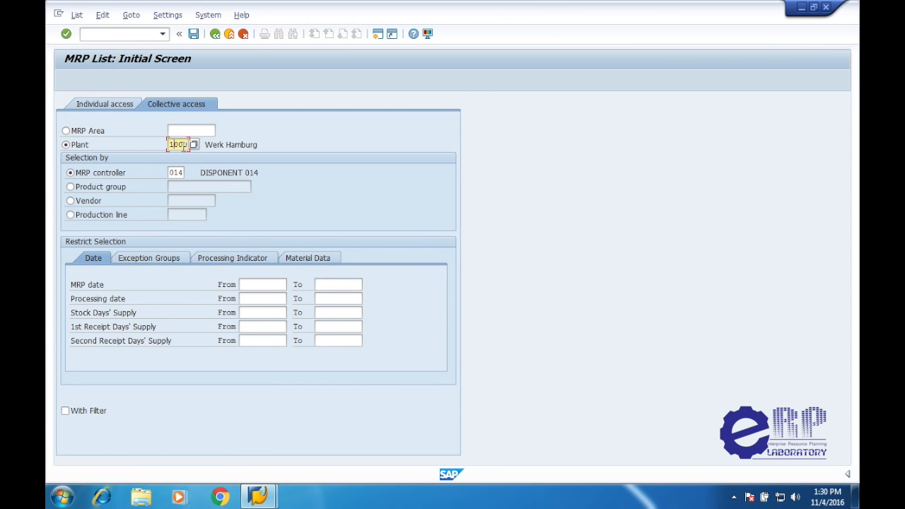
drag(170, 145, 181, 172)
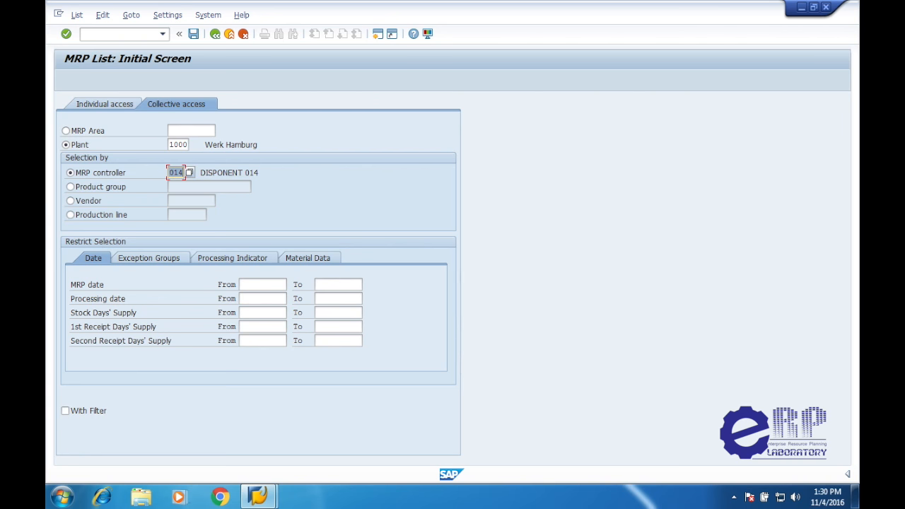
key(BackSpace)
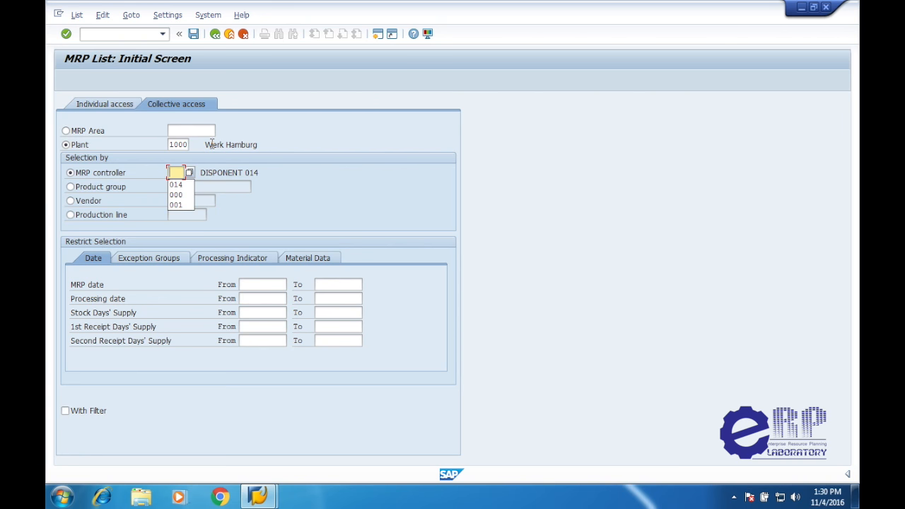
click(189, 173)
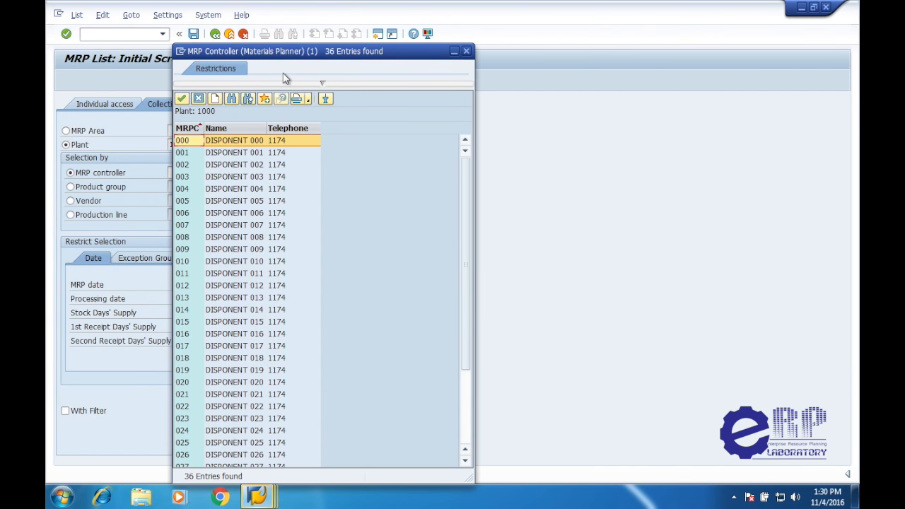
drag(285, 55, 428, 31)
scroll(406, 232, down, 3)
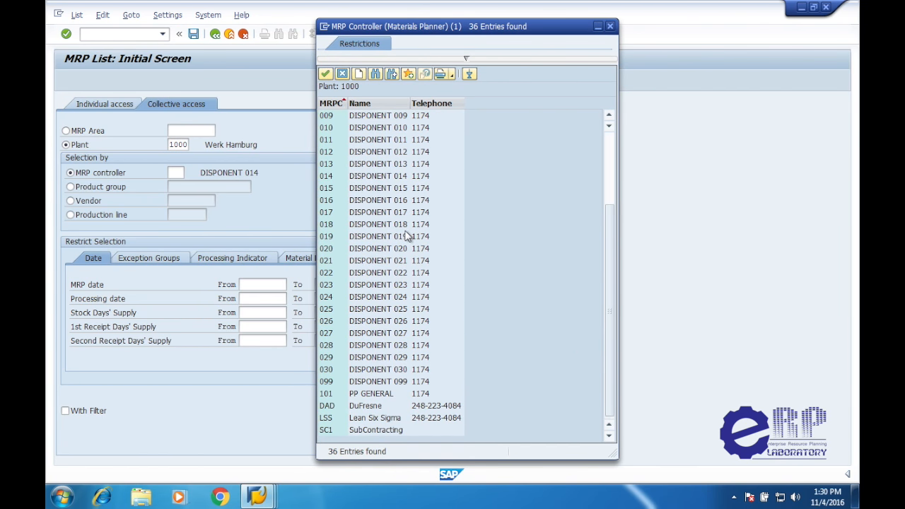
scroll(407, 233, up, 3)
scroll(392, 236, down, 3)
scroll(378, 240, up, 3)
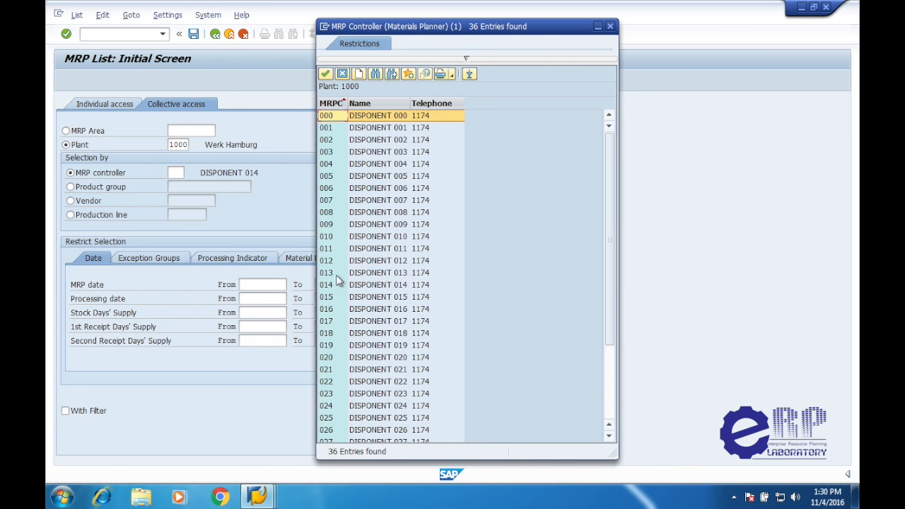
scroll(338, 281, down, 3)
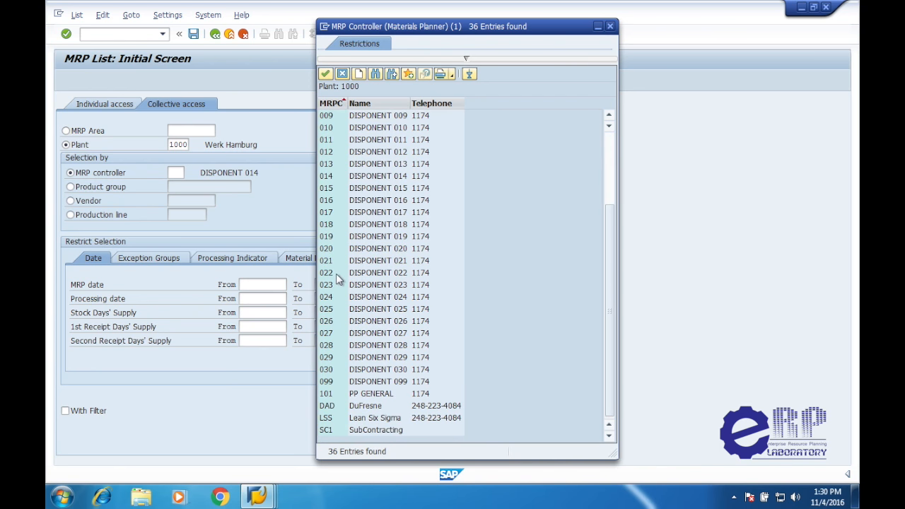
double_click(324, 176)
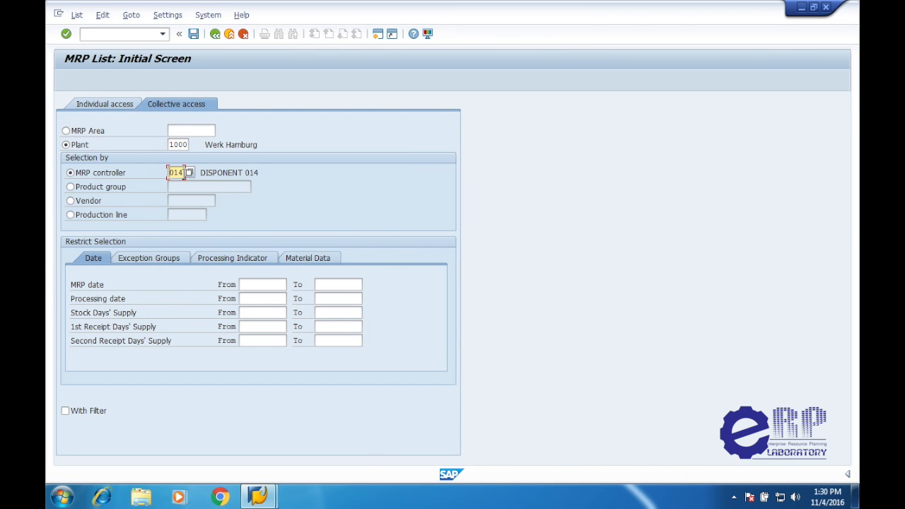
key(Return)
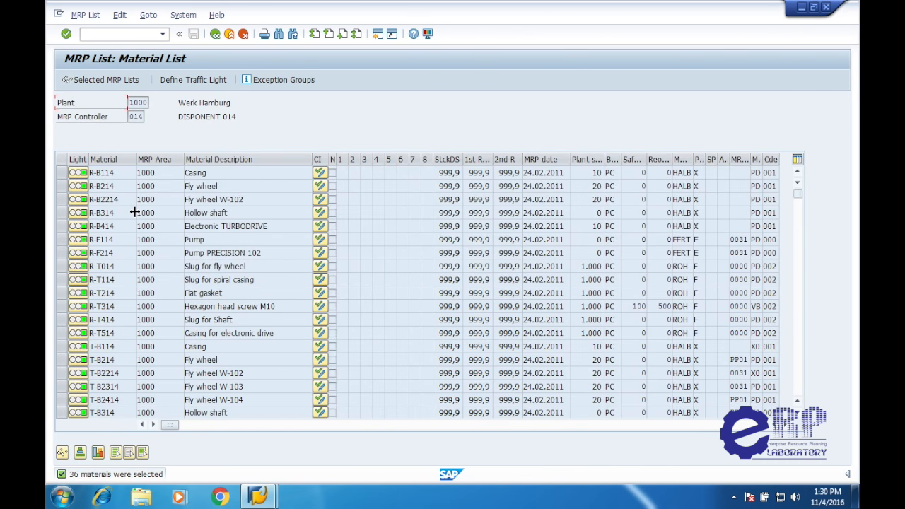
Step: Look through the collective material list and examine the exception groups with their exception messages
scroll(134, 212, down, 10)
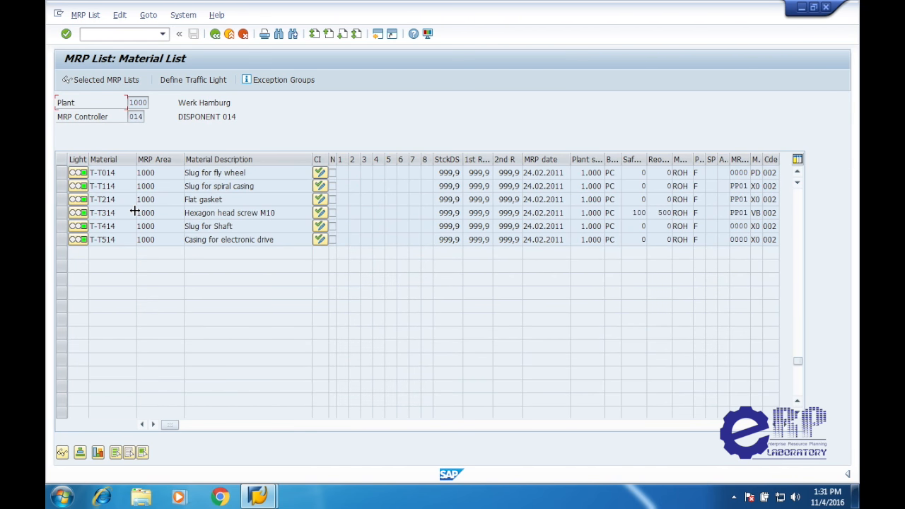
scroll(134, 212, up, 8)
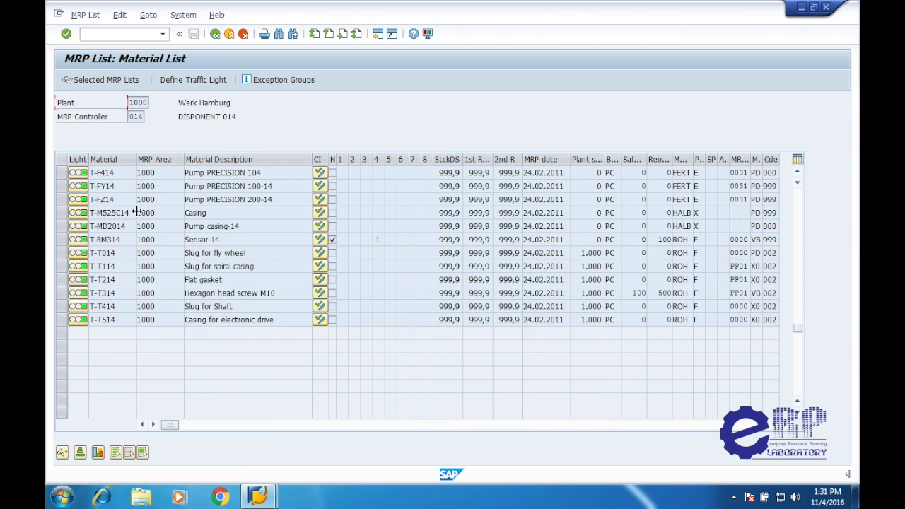
scroll(139, 216, up, 4)
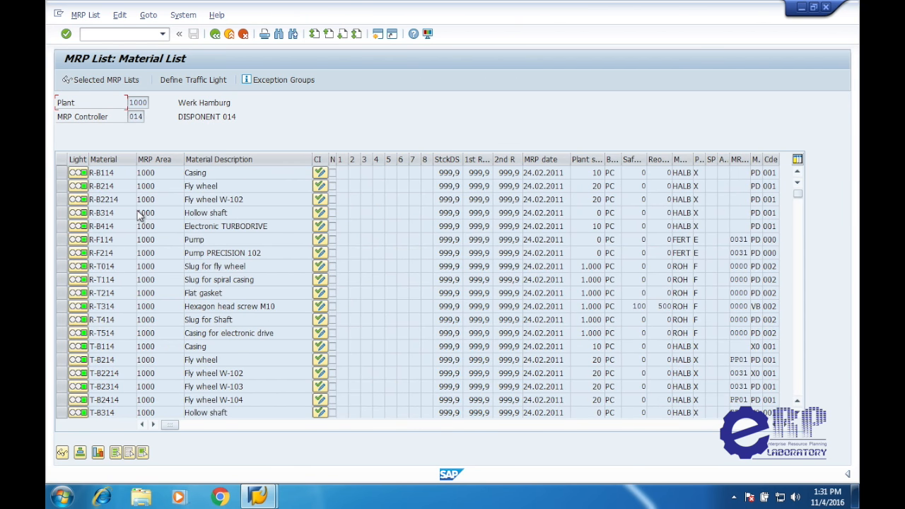
click(287, 80)
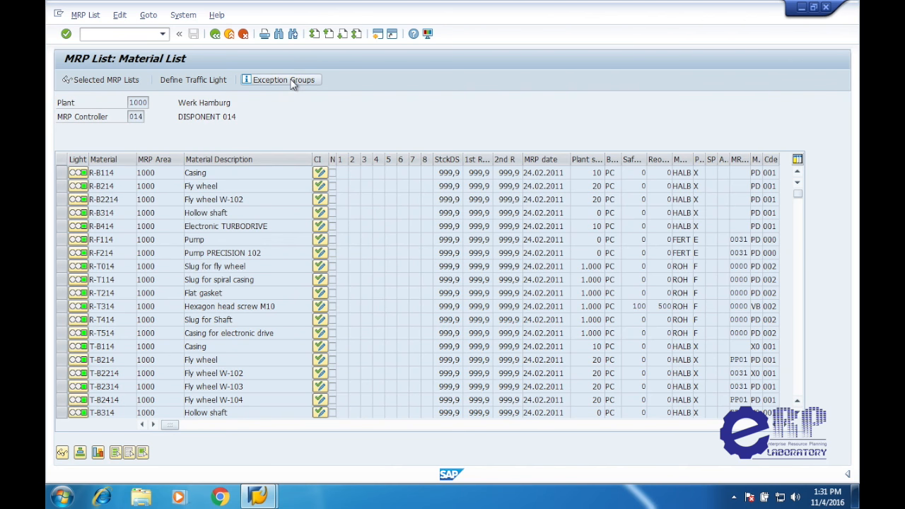
scroll(267, 119, down, 7)
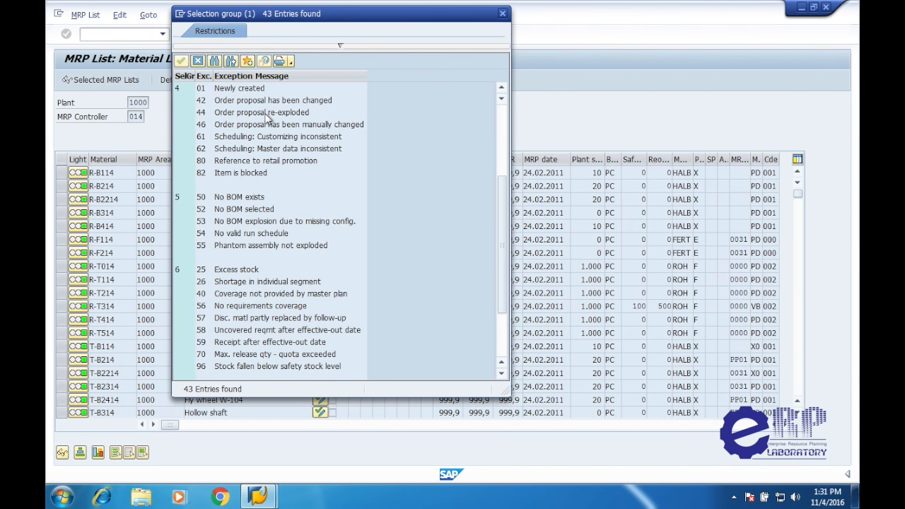
scroll(267, 119, up, 7)
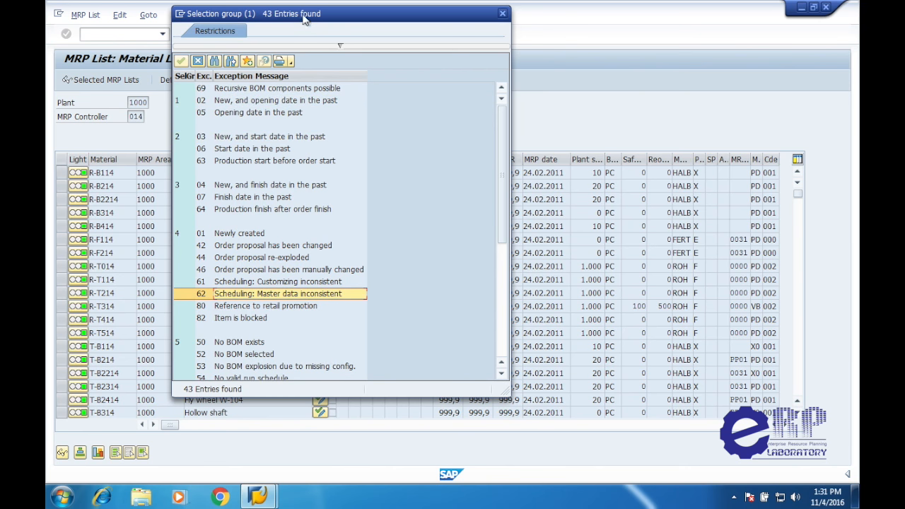
drag(304, 20, 451, 83)
scroll(497, 192, down, 6)
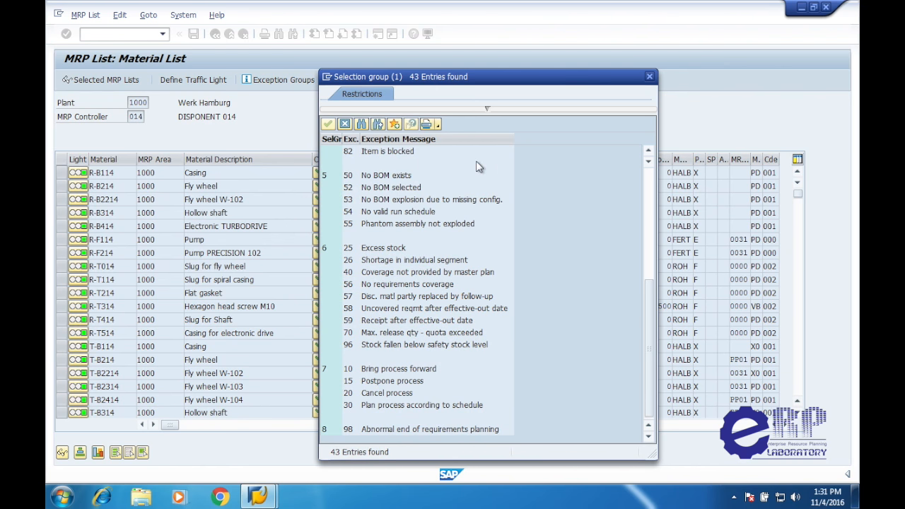
scroll(444, 191, up, 6)
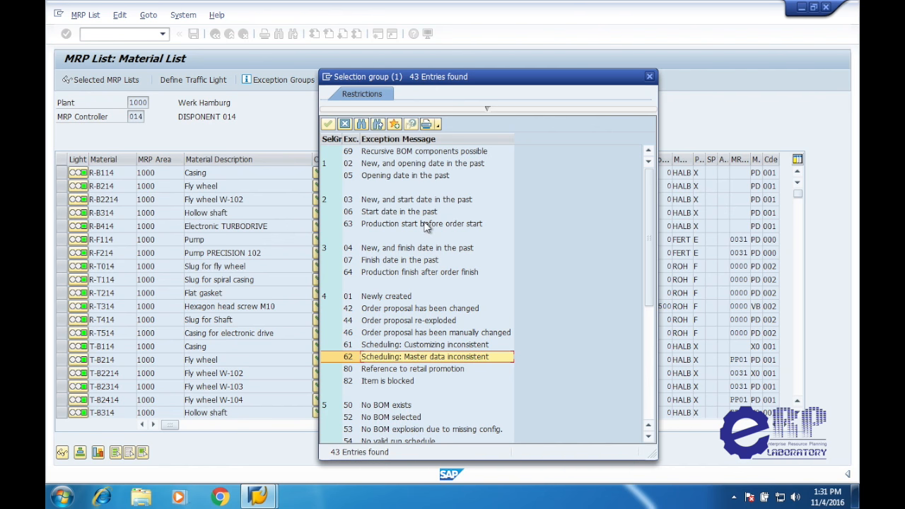
scroll(425, 224, down, 6)
scroll(425, 225, up, 6)
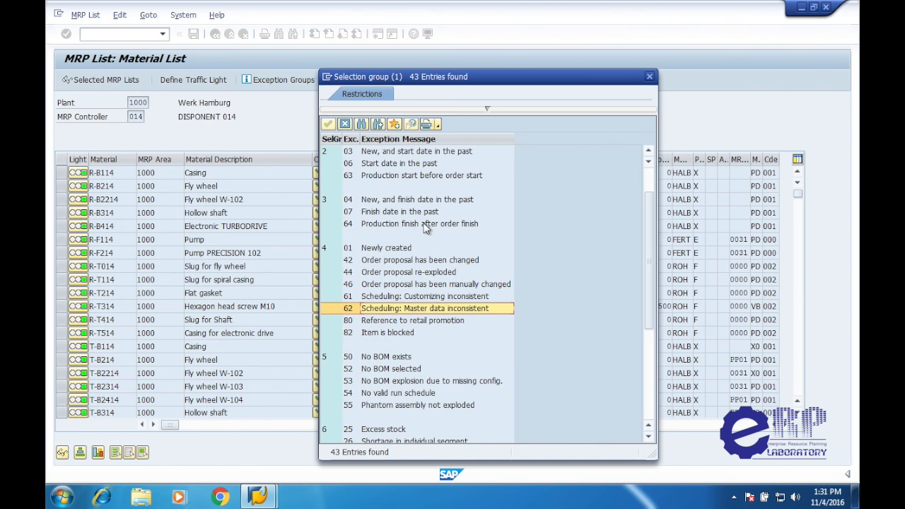
click(648, 79)
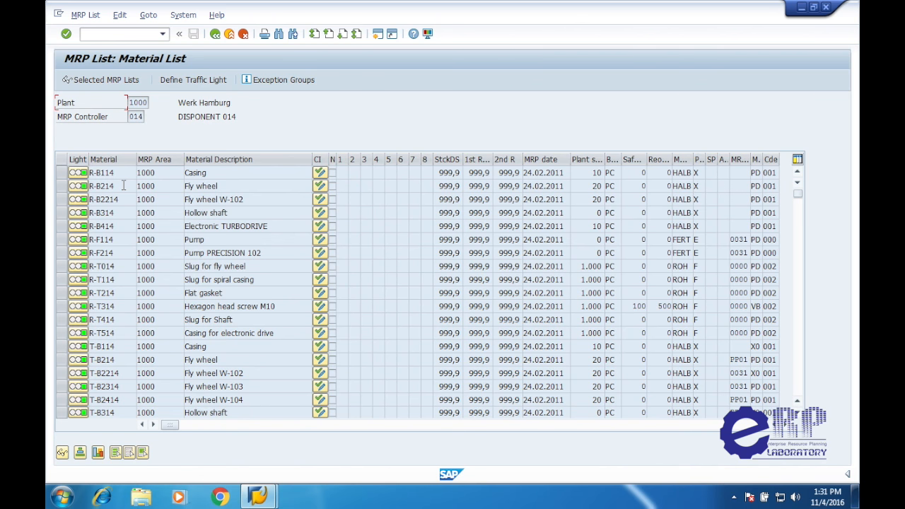
Step: Look through the collective material list and read the traffic light explanation for the Electronic TURBODRIVE R-B414
scroll(123, 185, down, 1)
scroll(126, 186, up, 1)
scroll(136, 265, down, 7)
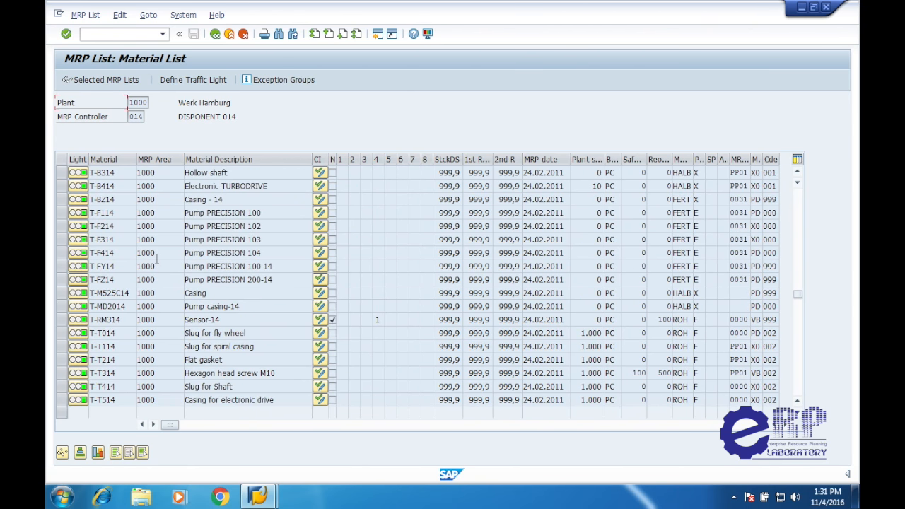
scroll(113, 253, up, 7)
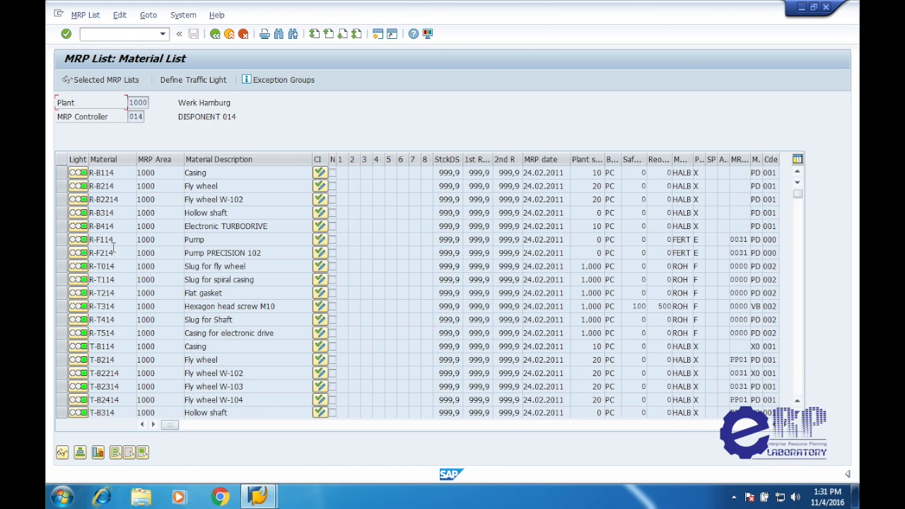
click(83, 227)
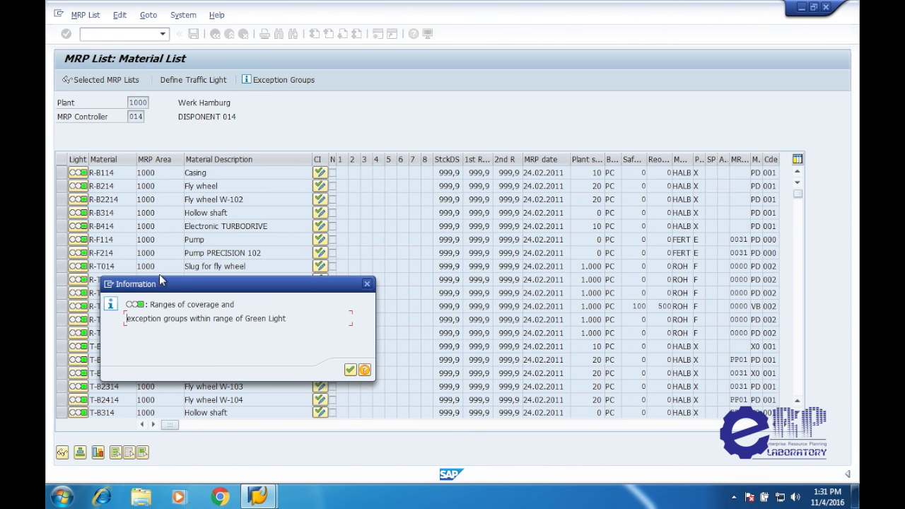
drag(159, 280, 366, 241)
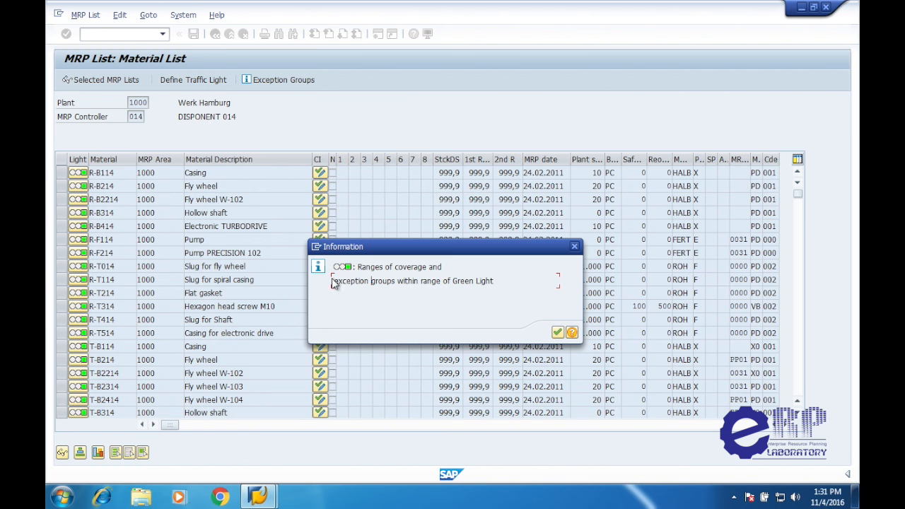
drag(385, 249, 228, 231)
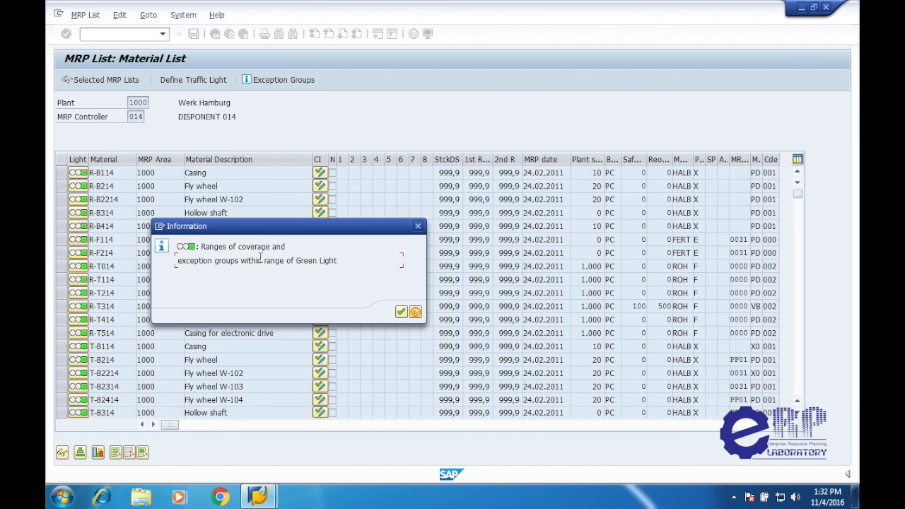
drag(217, 244, 360, 239)
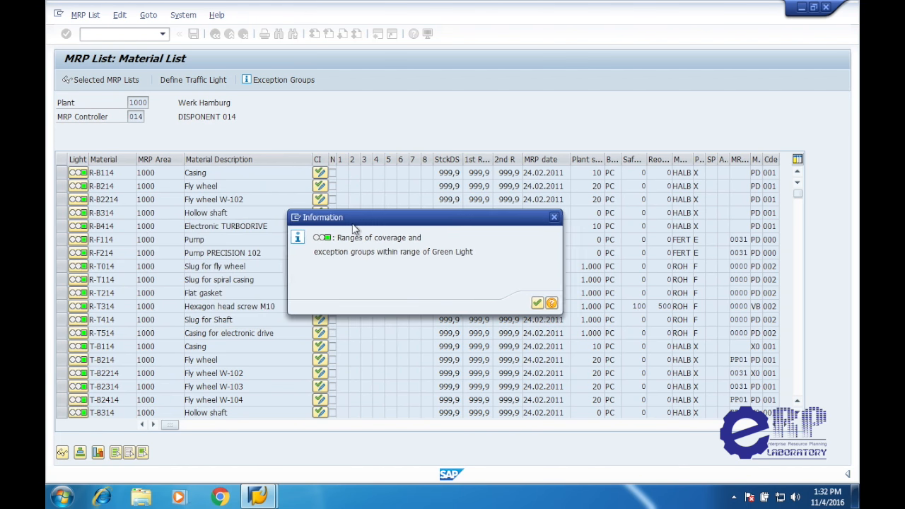
click(539, 306)
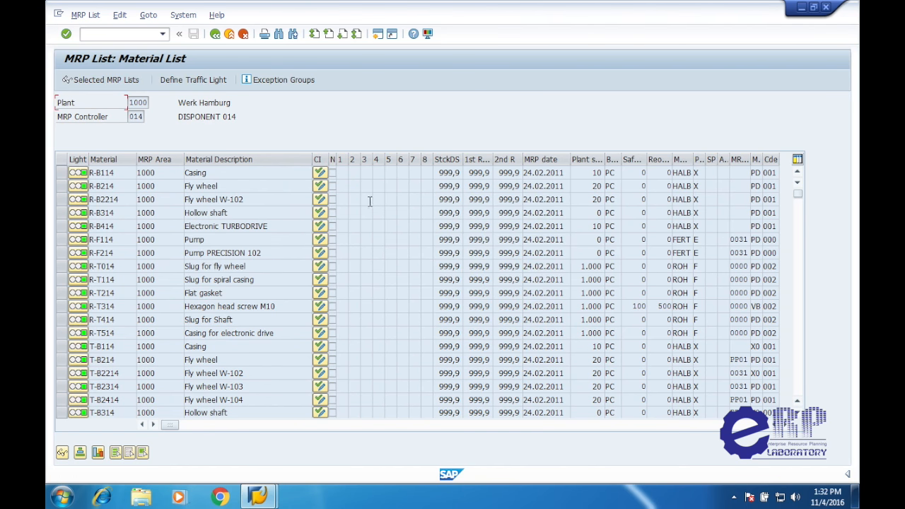
Step: Display the selected MRP list for material R-B114 and view the stock statistics of its stock line
click(62, 174)
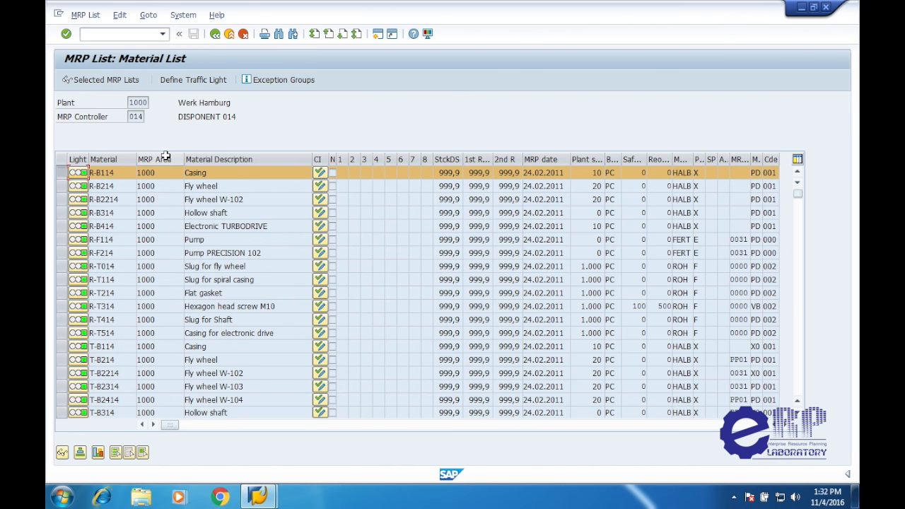
click(120, 83)
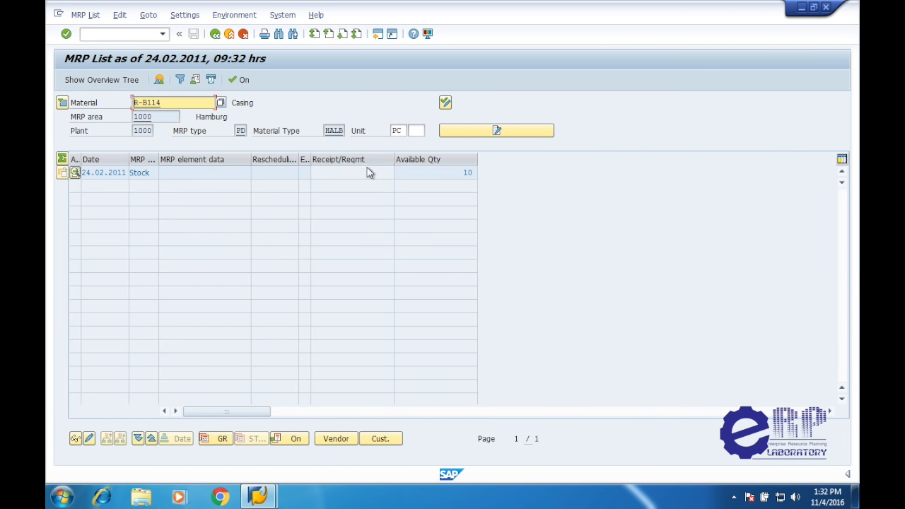
double_click(177, 173)
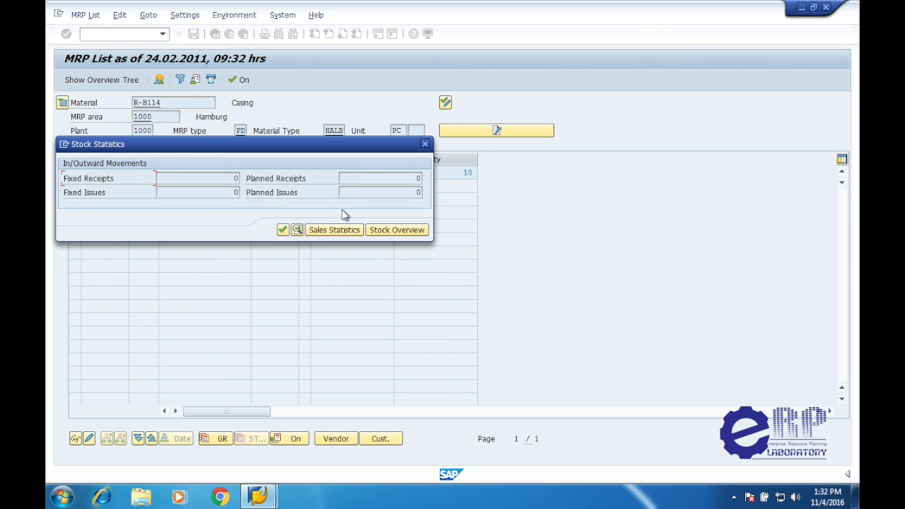
click(425, 145)
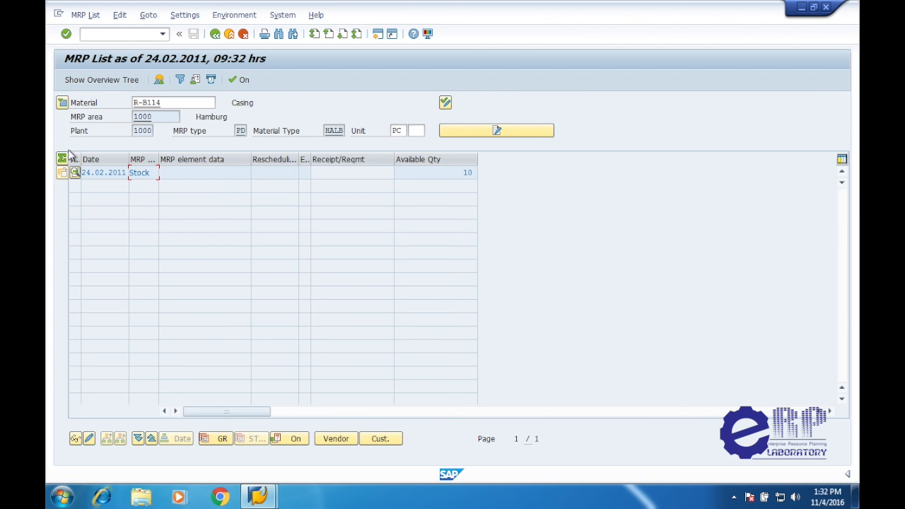
Step: Expand the header details of R-B114 and review its material overview, lot size, procurement and scheduling, and stocks/coverage data, including Stock Days' Supply
click(62, 104)
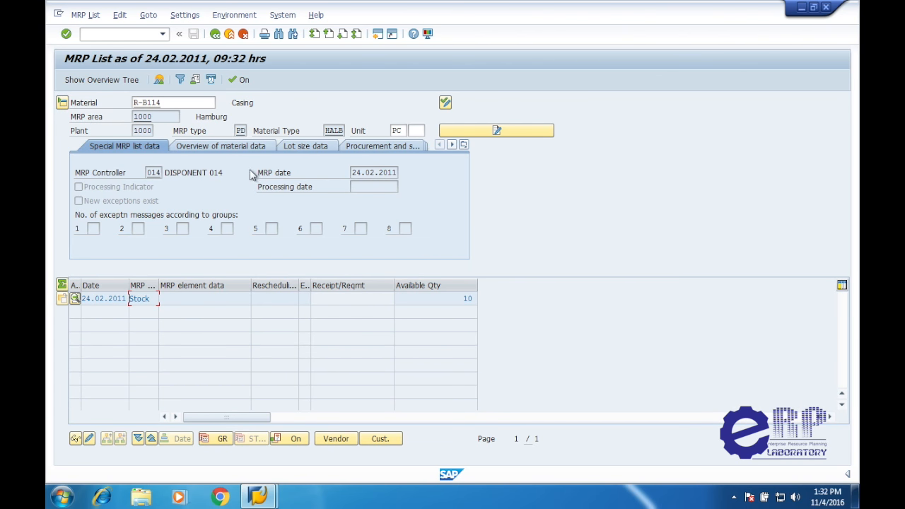
click(254, 150)
click(291, 153)
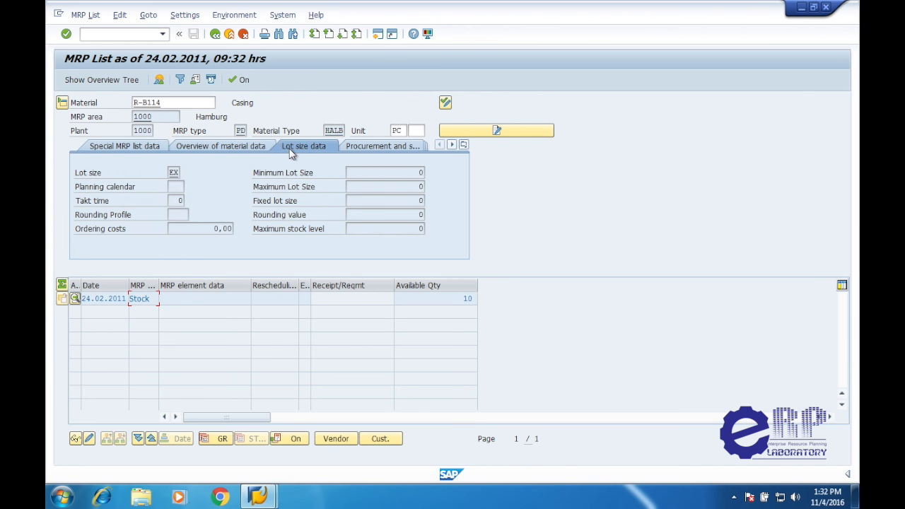
click(386, 149)
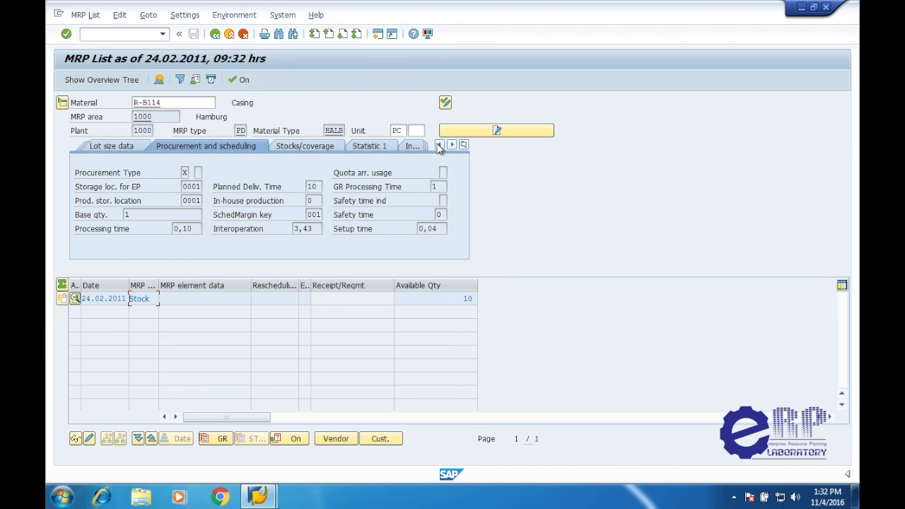
click(330, 147)
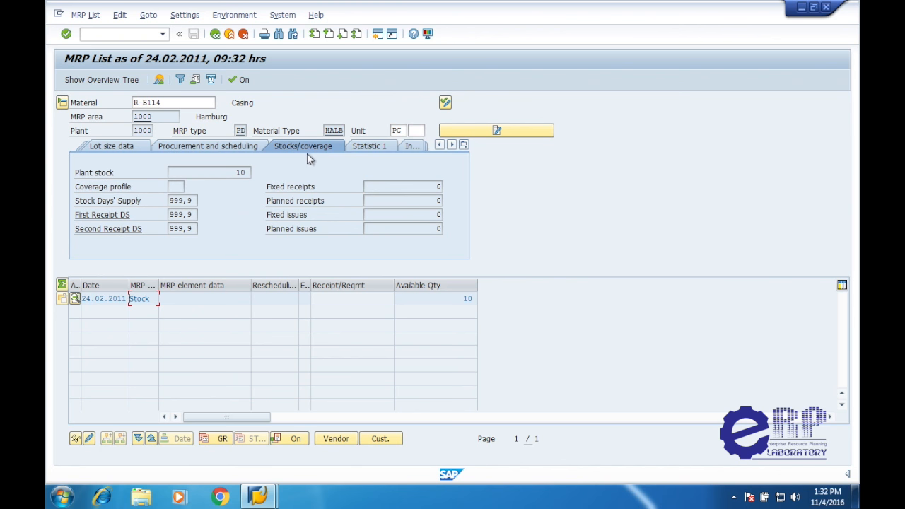
double_click(184, 201)
key(Tab)
double_click(182, 201)
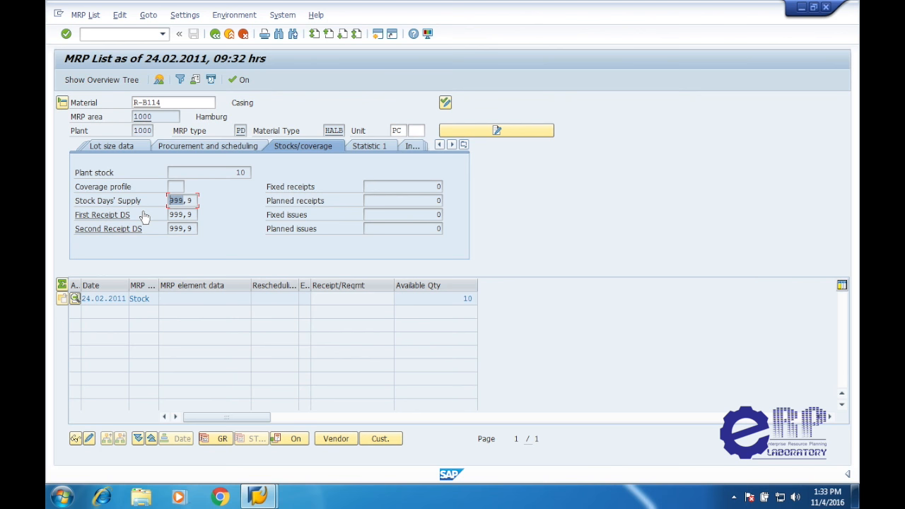
Step: Examine the statistic, explosion and in-house production data of R-B114 and return to its stocks/coverage data
click(364, 147)
click(293, 145)
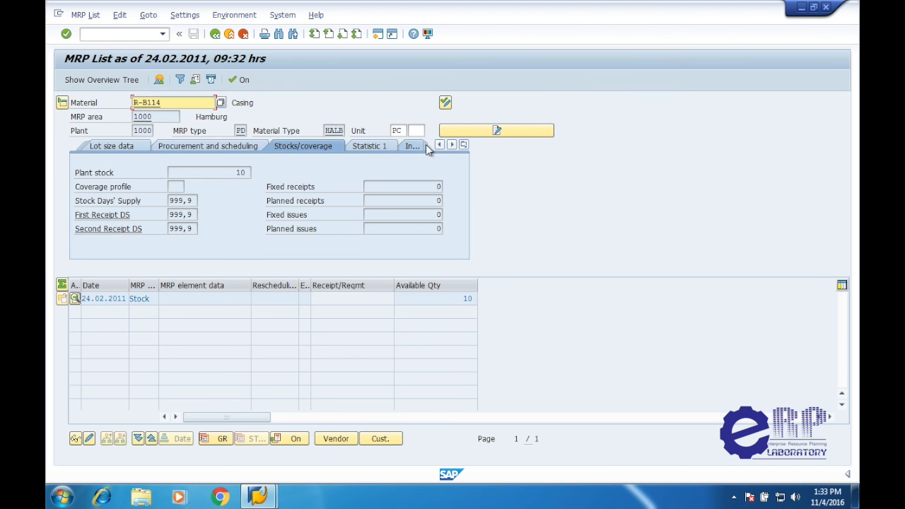
click(409, 147)
click(374, 149)
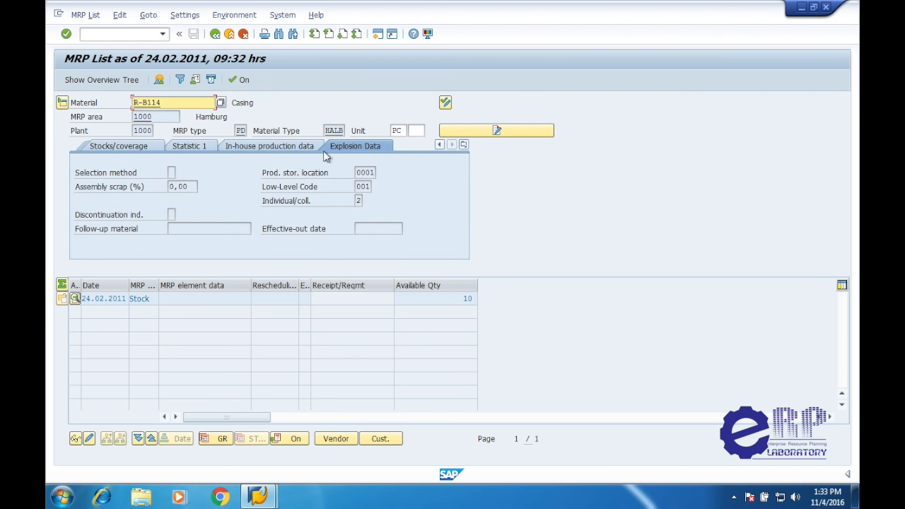
click(240, 148)
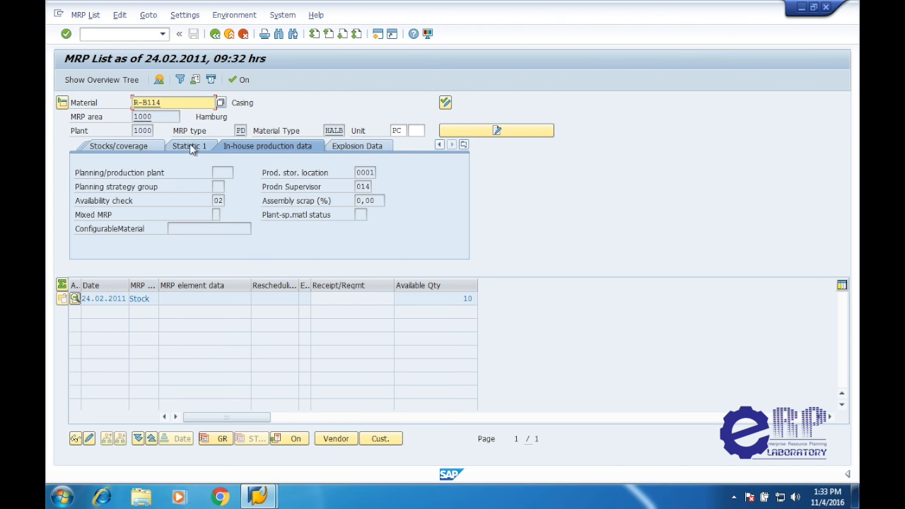
click(186, 147)
click(116, 147)
click(101, 148)
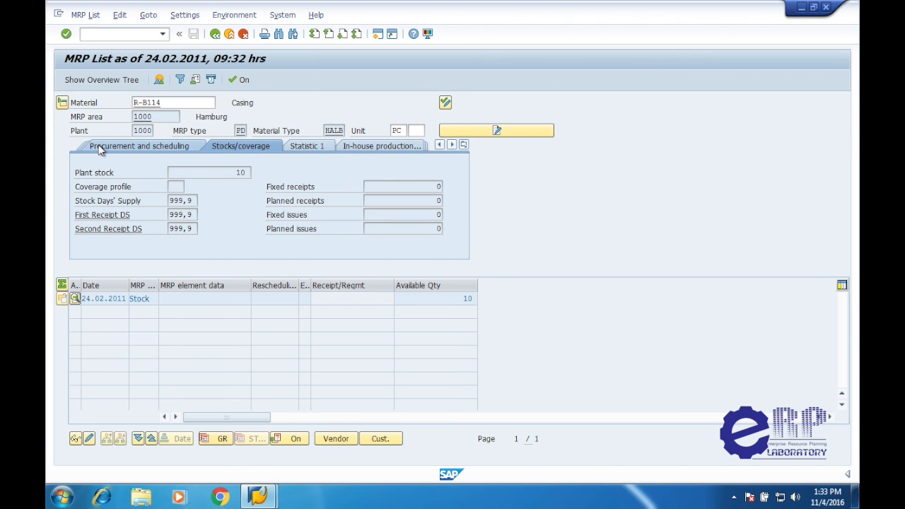
Step: Exit the MRP list and the material list, discarding the data selection, and return to SAP Easy Access
click(215, 34)
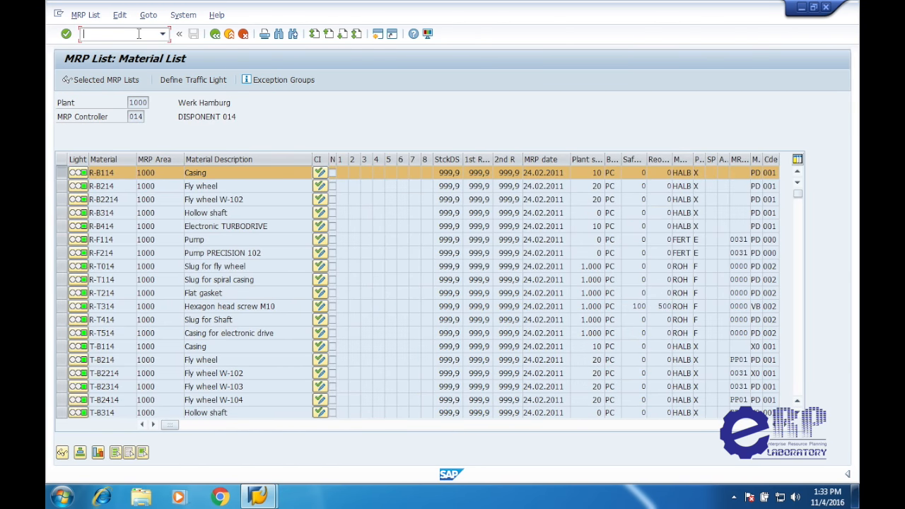
click(215, 34)
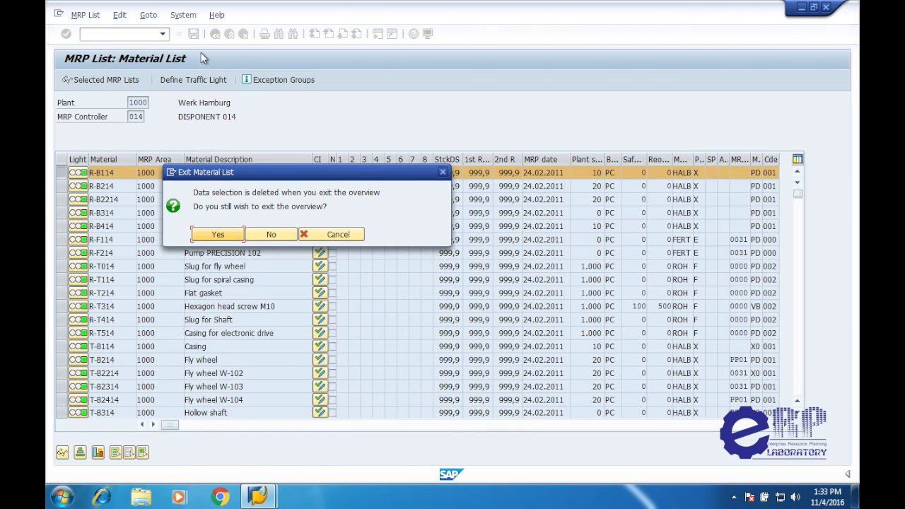
click(219, 236)
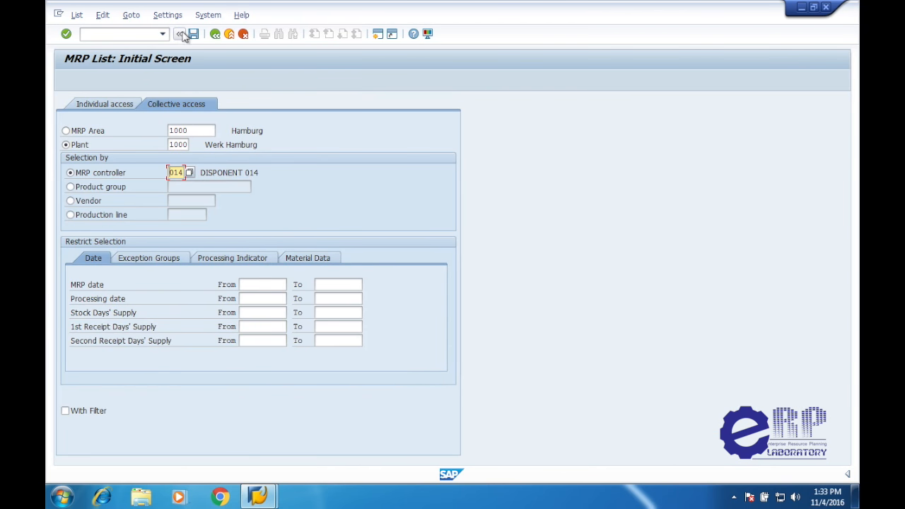
click(215, 34)
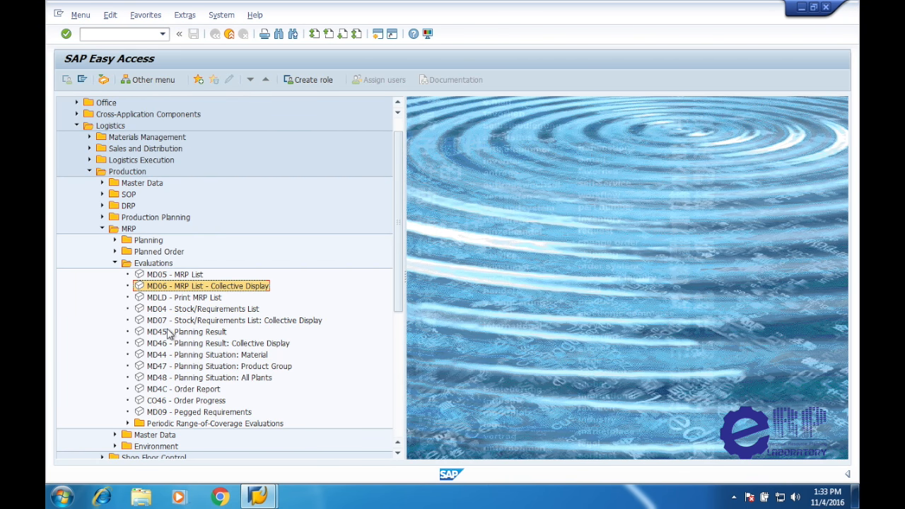
Step: Collapse the MRP Evaluations folder and open MD02 - Multilevel Single-Item Planning from MRP Planning
click(116, 241)
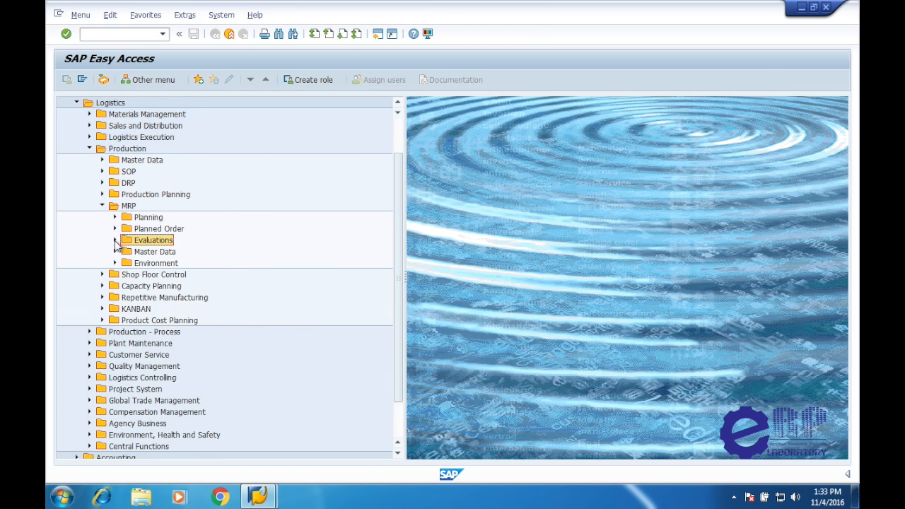
click(114, 217)
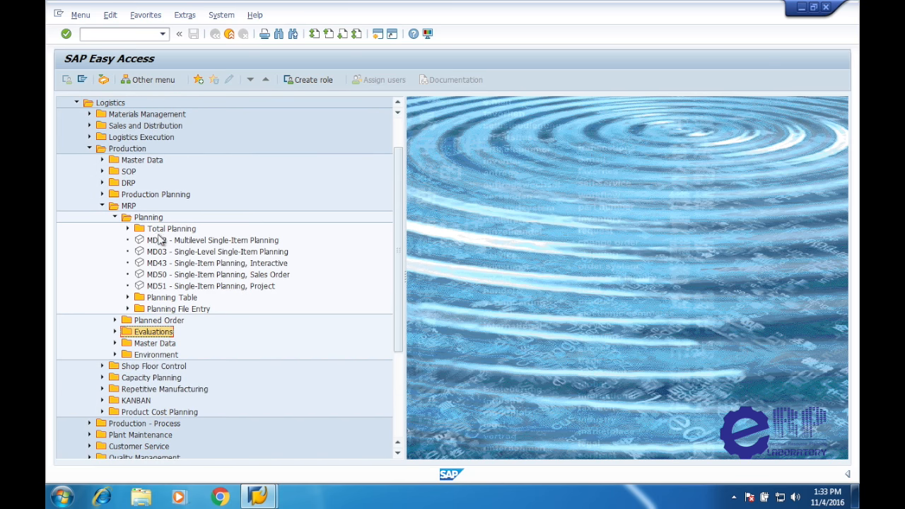
click(157, 245)
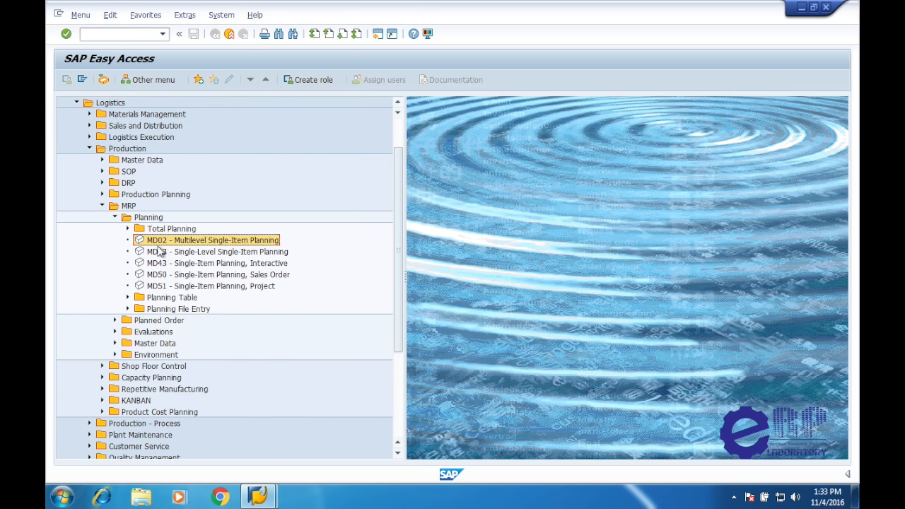
double_click(202, 241)
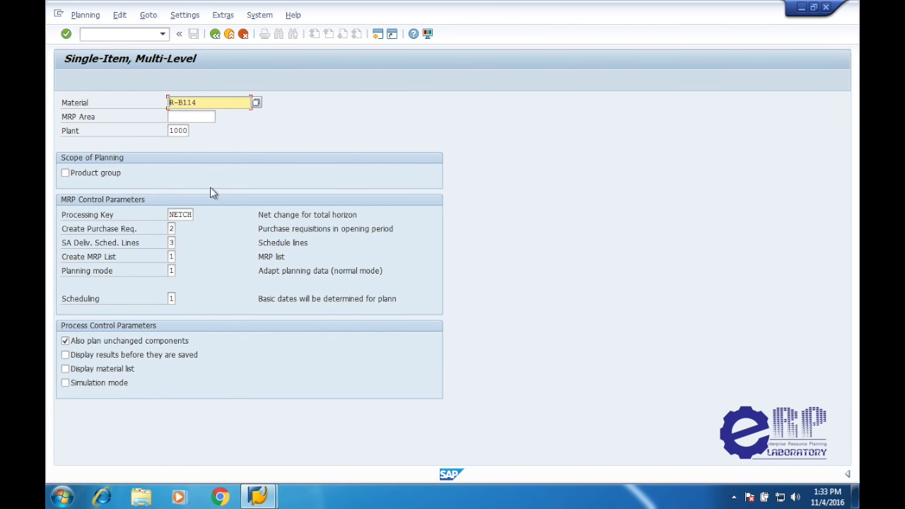
Step: Choose MRP area 1000 Hamburg from the possible entries for material R-B114 in plant 1000 and submit the planning parameters for checking
key(Tab)
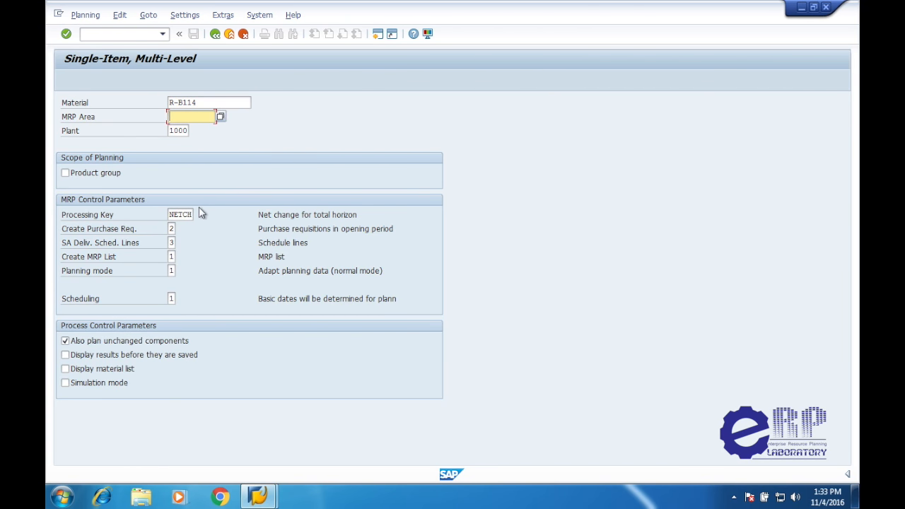
click(211, 102)
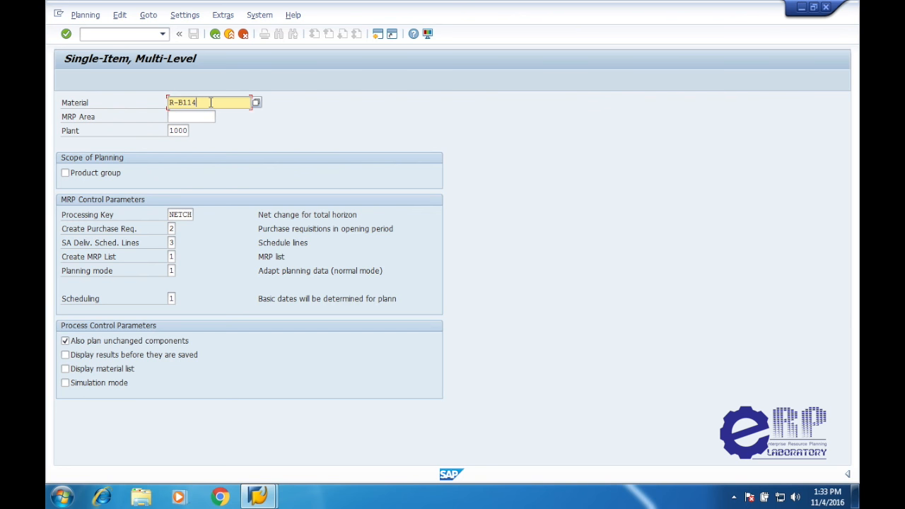
click(185, 15)
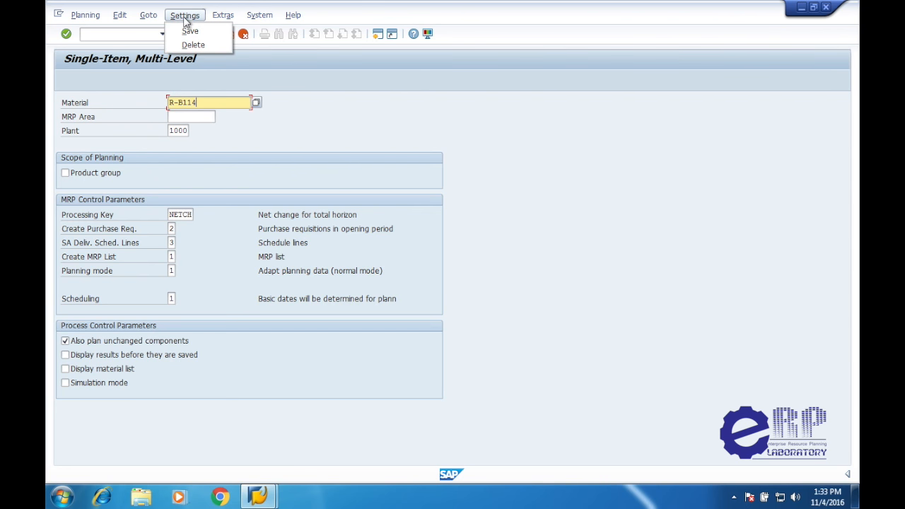
click(180, 117)
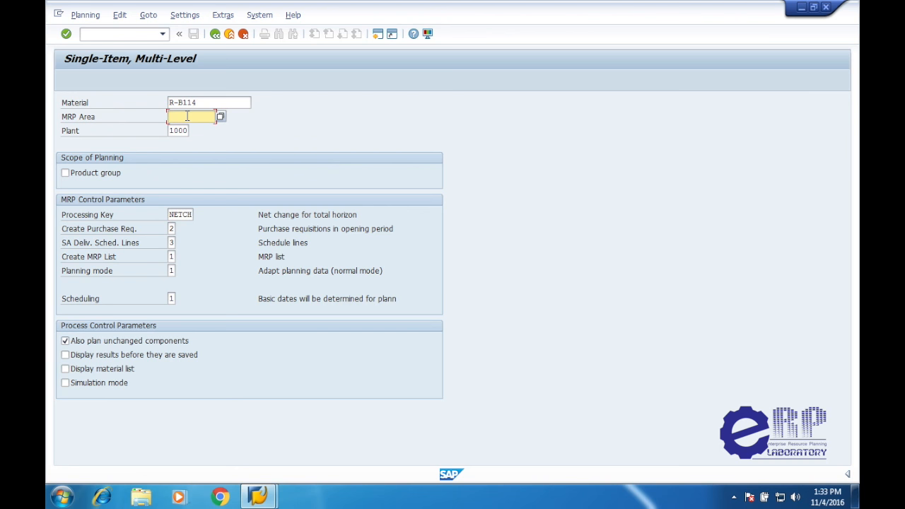
click(221, 116)
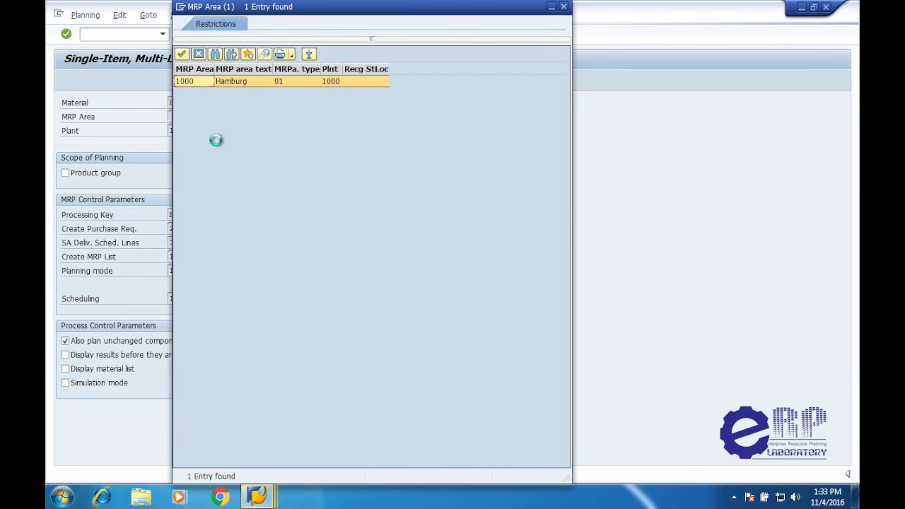
double_click(192, 82)
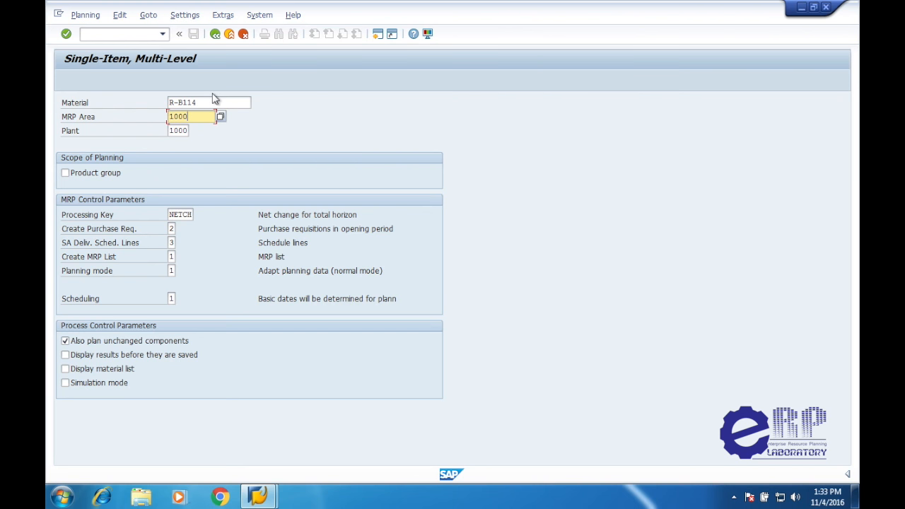
key(Return)
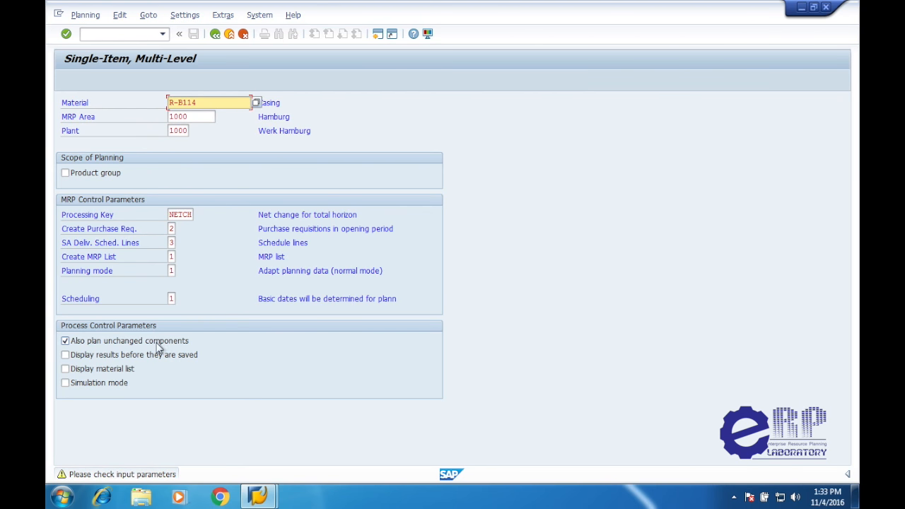
Step: Save the current selection parameters of multilevel single-item planning and return to SAP Easy Access
click(185, 15)
click(191, 31)
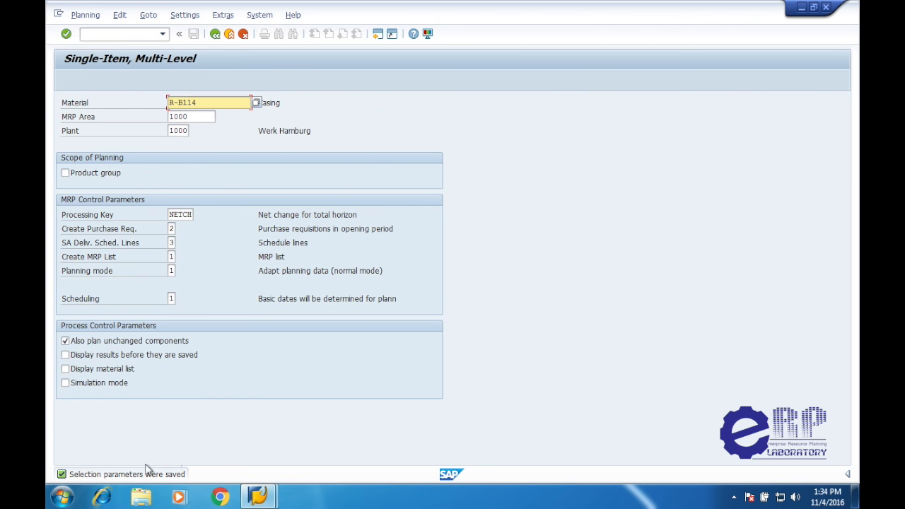
click(215, 34)
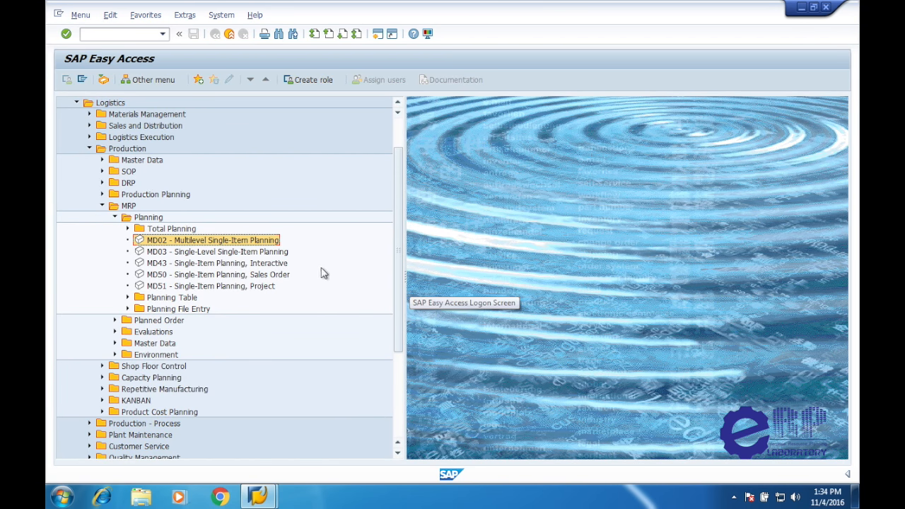
Step: Collapse the MRP Planning folder and open MD06 - MRP List - Collective Display from Evaluations
scroll(241, 354, down, 2)
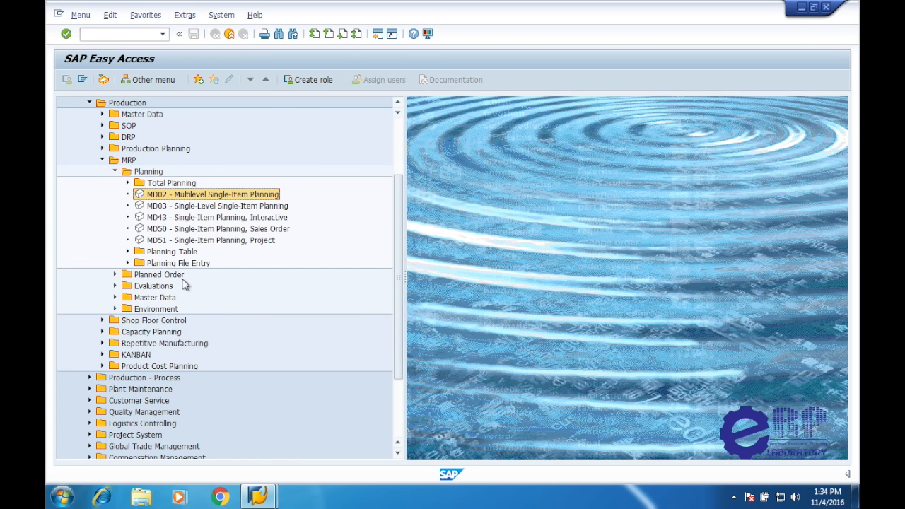
click(116, 172)
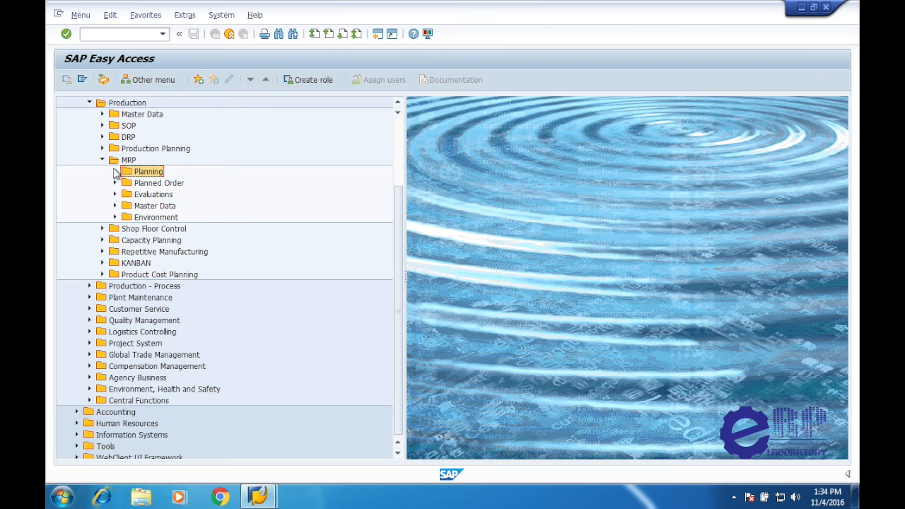
click(115, 195)
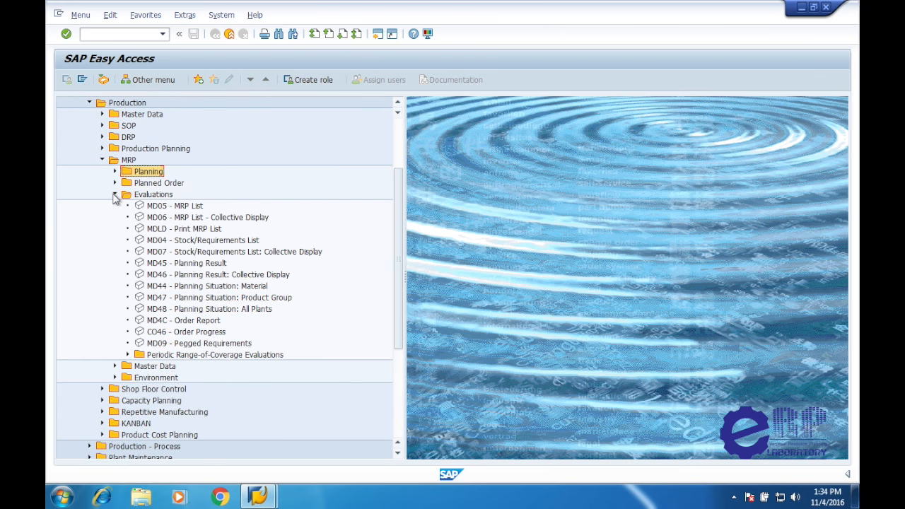
double_click(178, 218)
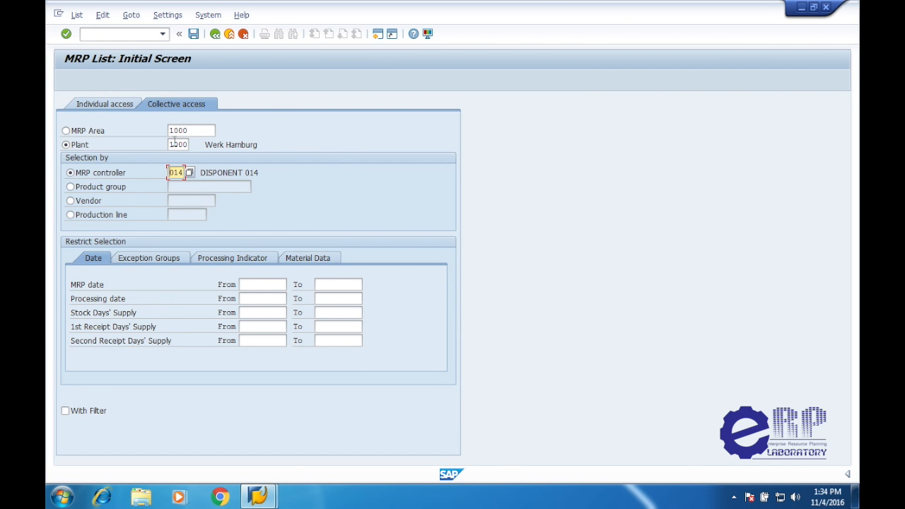
Step: Review the MRP material list for MRP controller 014 in plant 1000, then exit it, discarding the data selection
key(Return)
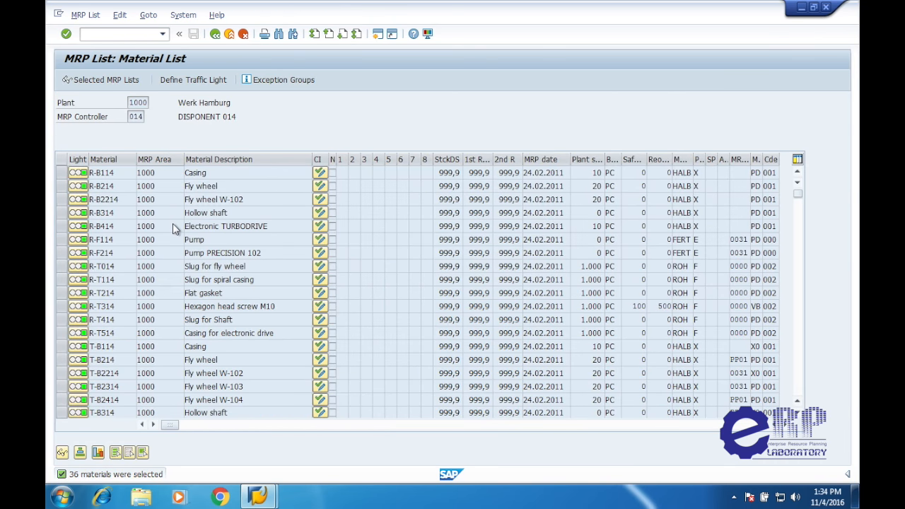
scroll(176, 227, down, 10)
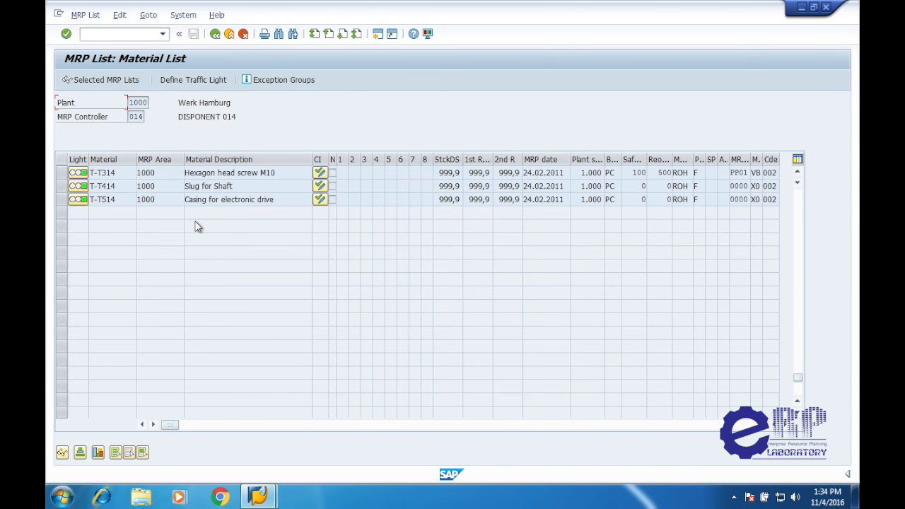
scroll(198, 226, up, 10)
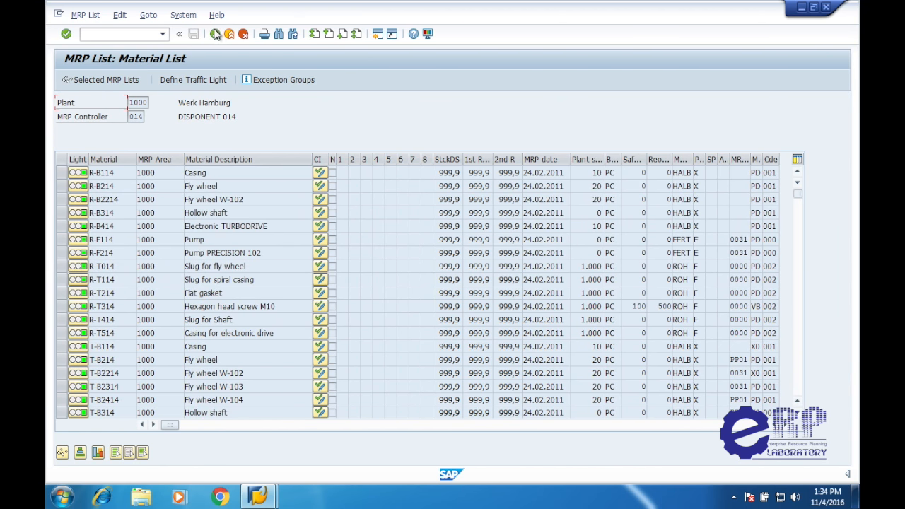
click(216, 33)
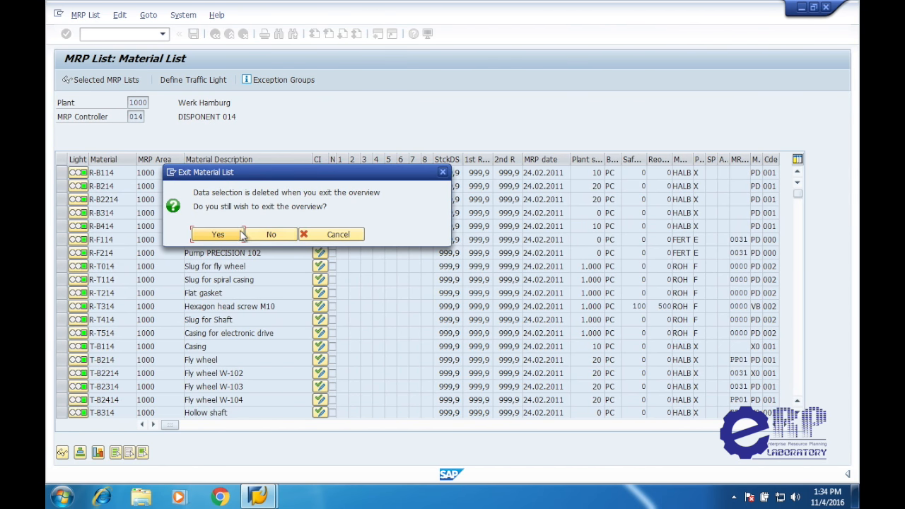
click(241, 235)
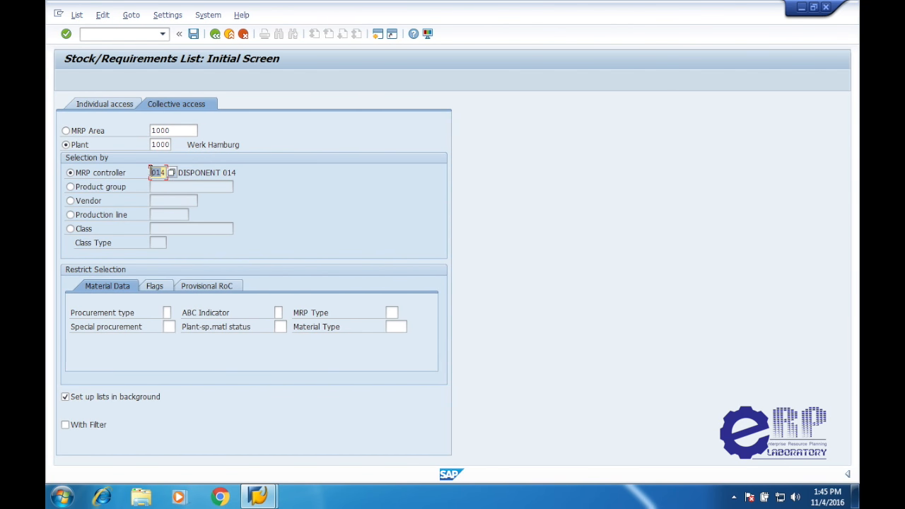
Step: Re-enter MRP controller 014 for plant 1000 as the collective-access selection of the stock/requirements list
key(BackSpace)
key(BackSpace)
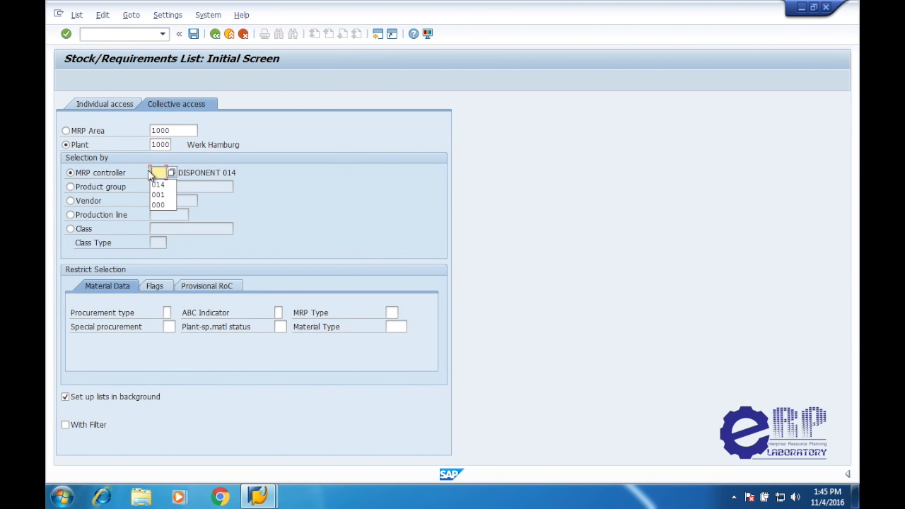
click(208, 172)
click(154, 175)
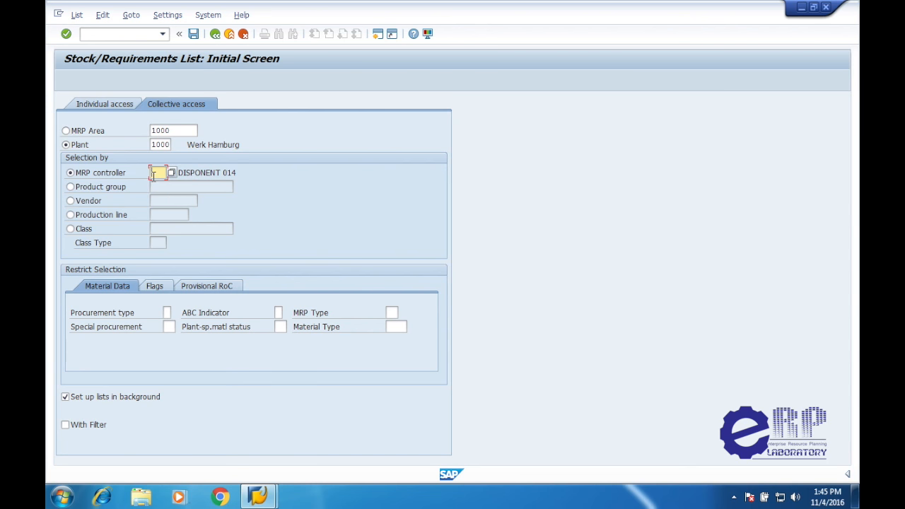
text(014)
click(313, 217)
click(162, 172)
click(167, 144)
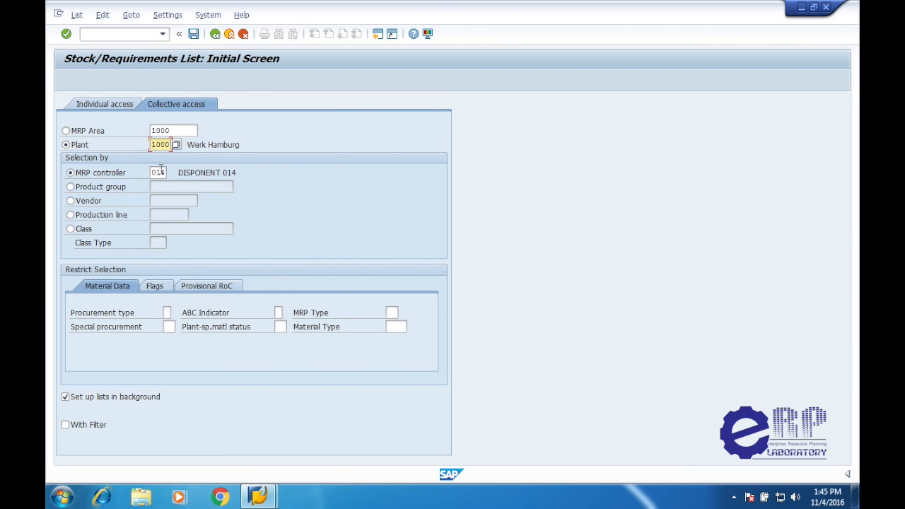
click(161, 173)
drag(181, 130, 134, 125)
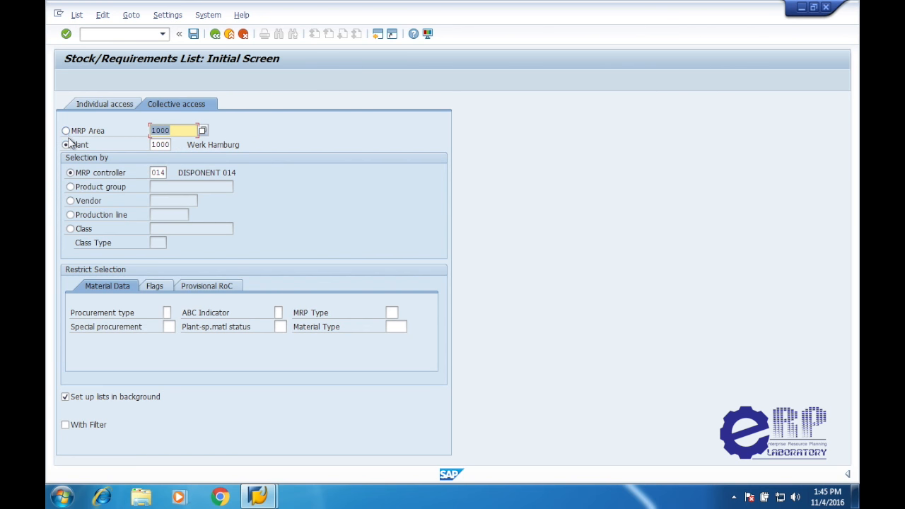
click(155, 172)
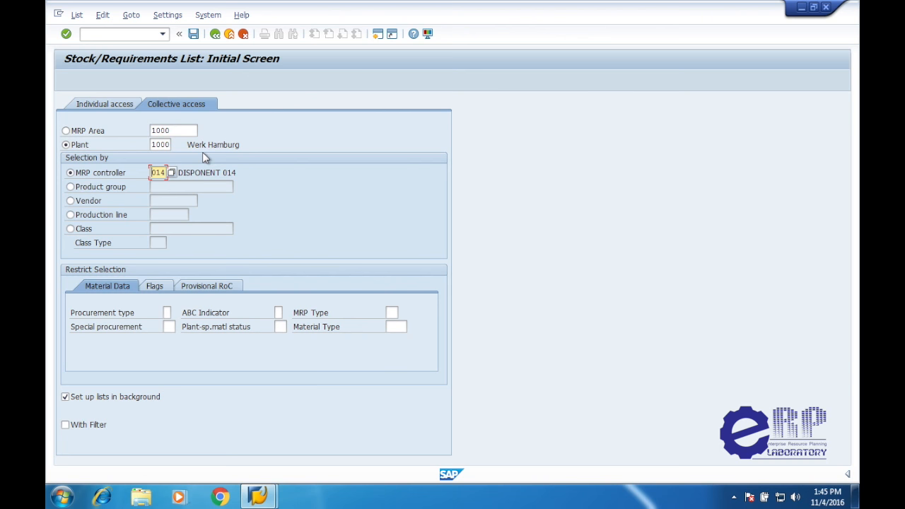
Step: Browse the possible MRP controllers for plant 1000 and close the list without choosing one
click(173, 173)
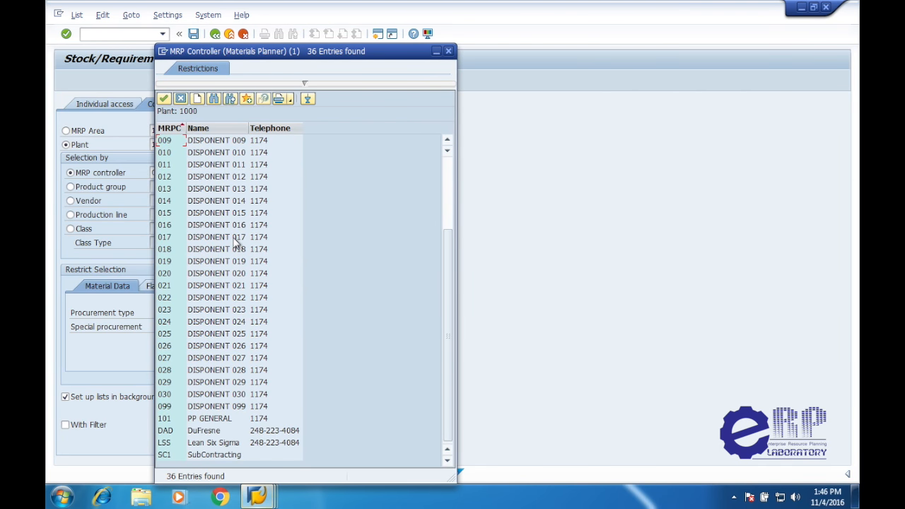
scroll(235, 242, up, 3)
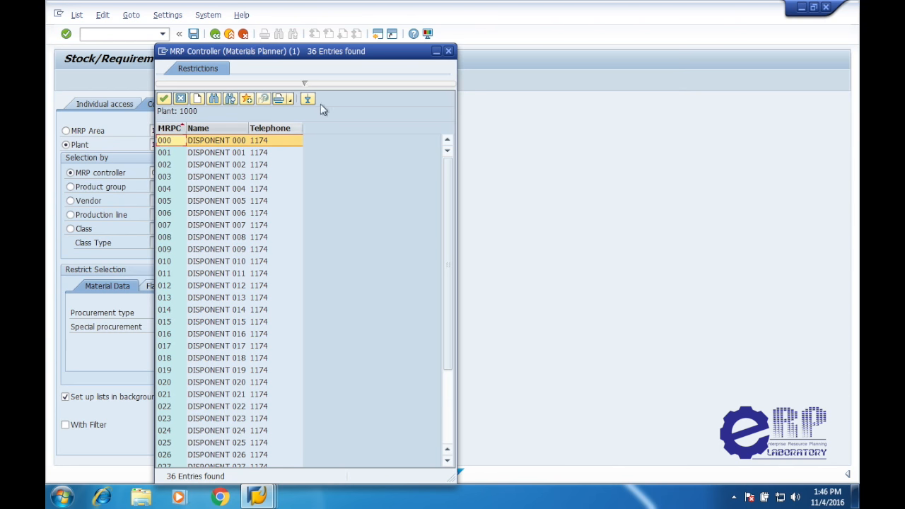
scroll(244, 228, down, 3)
click(243, 225)
click(232, 274)
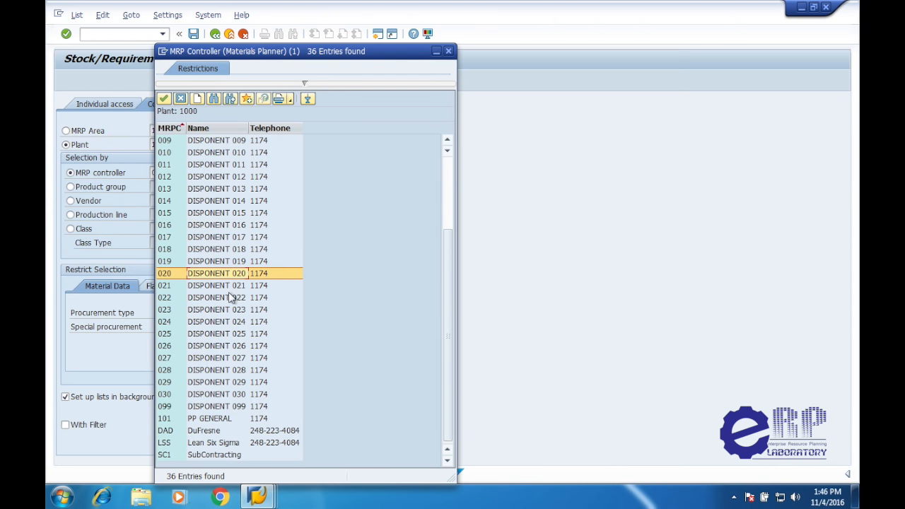
click(237, 298)
click(448, 51)
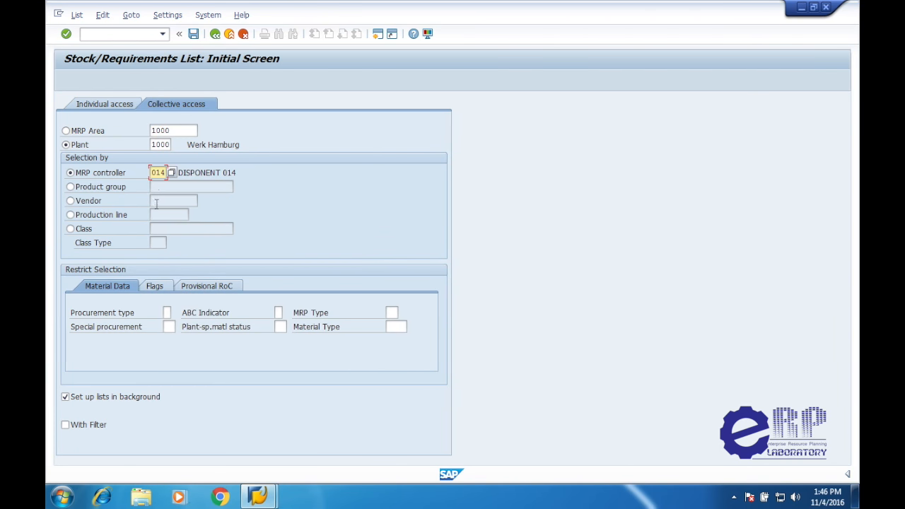
Step: Create the stock/requirements material list for MRP controller 014 in plant 1000, setting up the lists beforehand
key(Return)
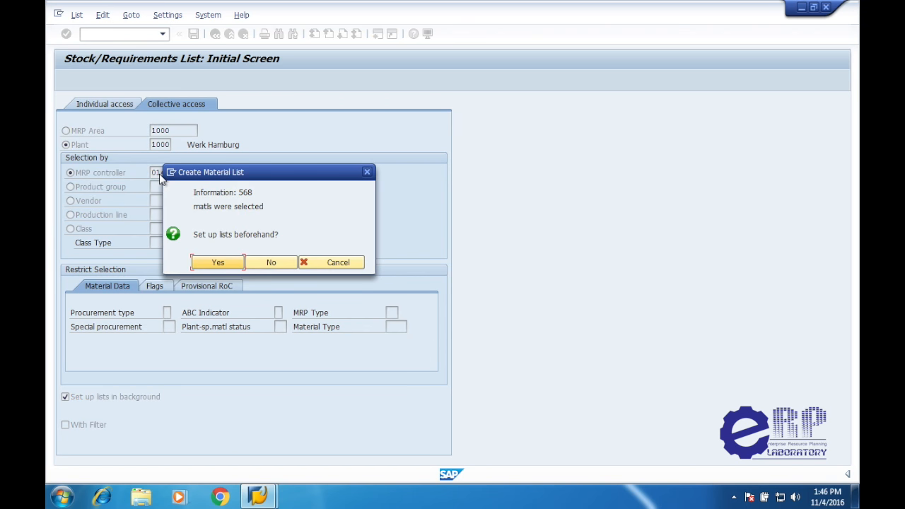
drag(199, 180, 269, 176)
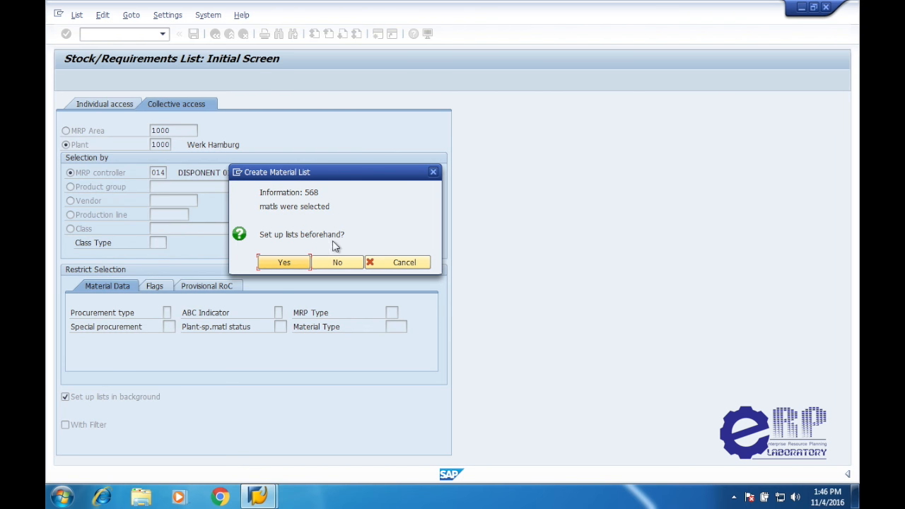
click(284, 262)
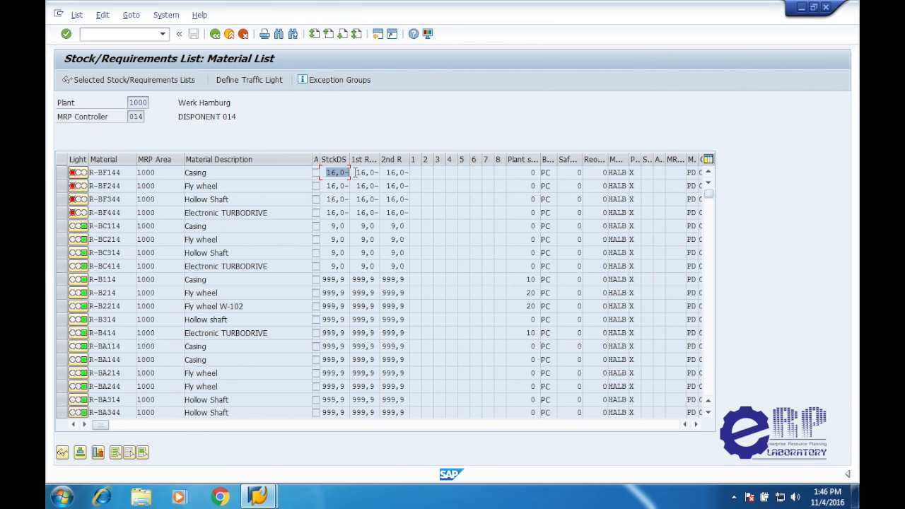
Step: Check the days' supply of R-BF144 and the traffic-light explanations for R-BF144 and R-BF244
drag(355, 171, 394, 168)
click(78, 172)
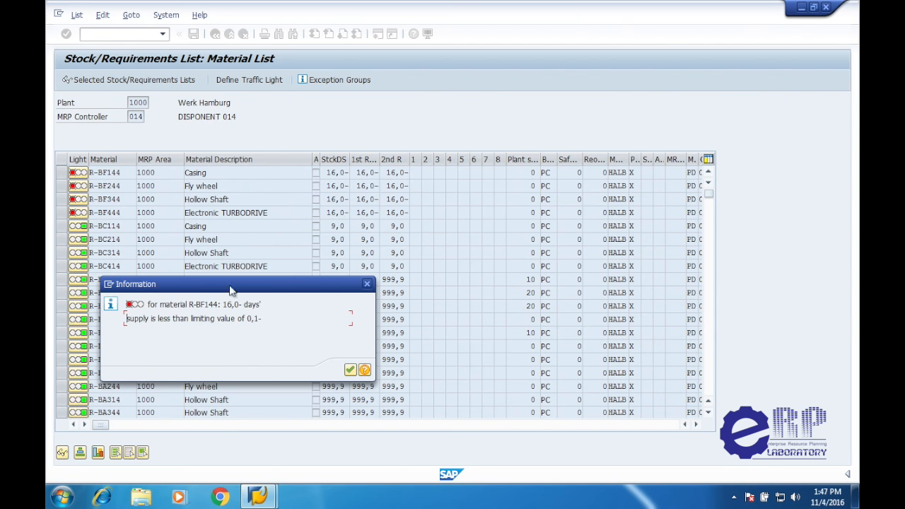
click(350, 370)
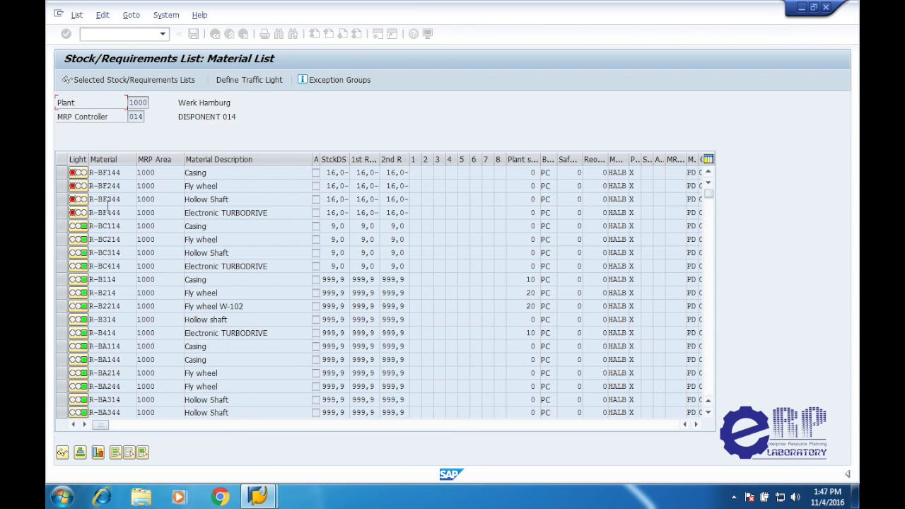
click(80, 186)
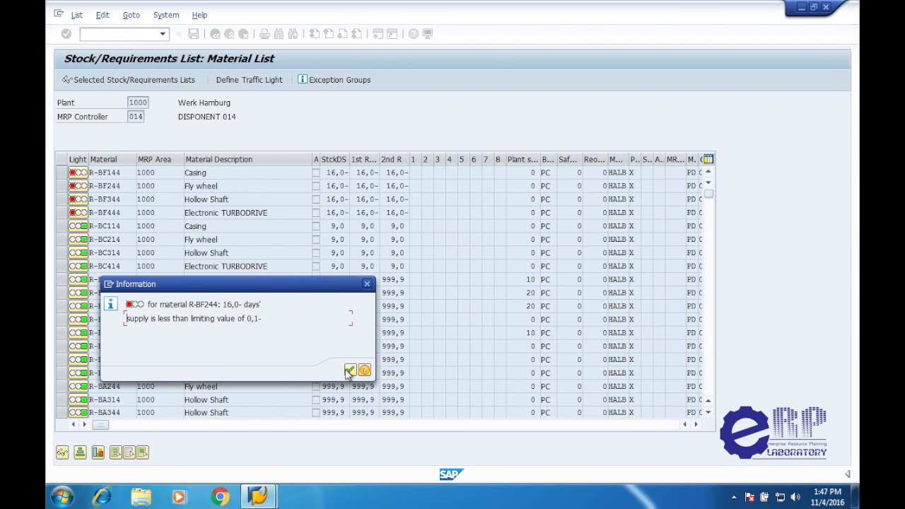
click(350, 370)
Step: Open the stock/requirements list of material R-BF144, check its available quantity and return to the material list
click(61, 172)
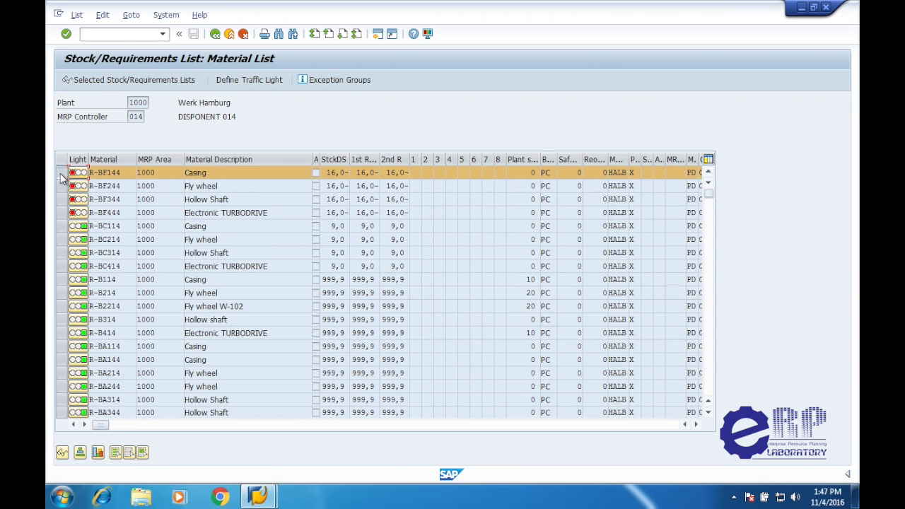
click(107, 80)
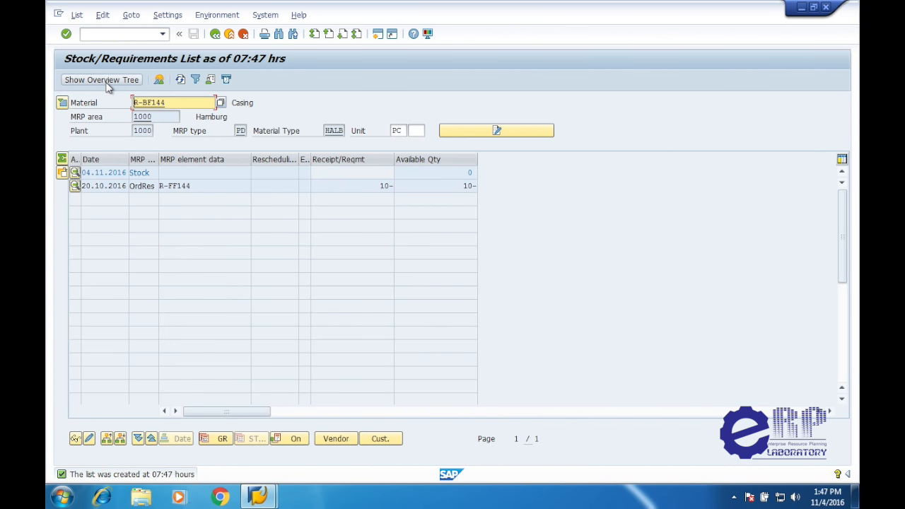
drag(392, 182, 469, 186)
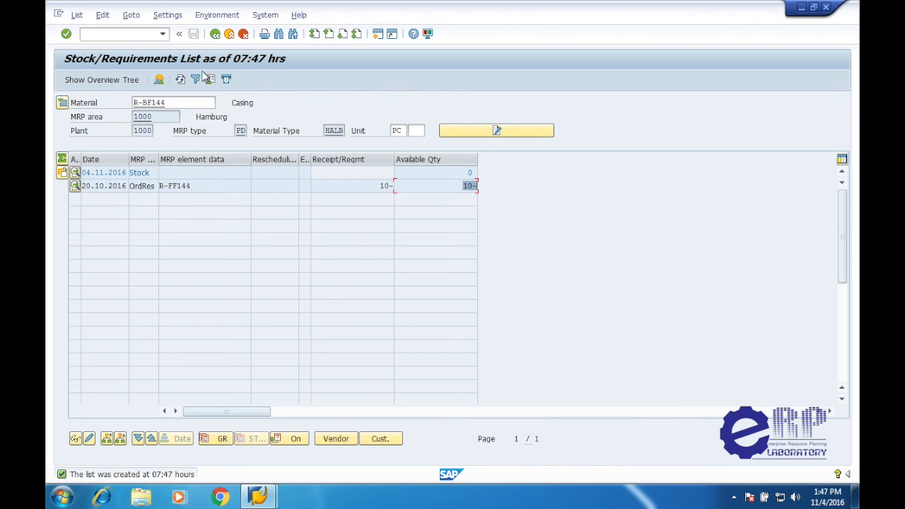
click(215, 34)
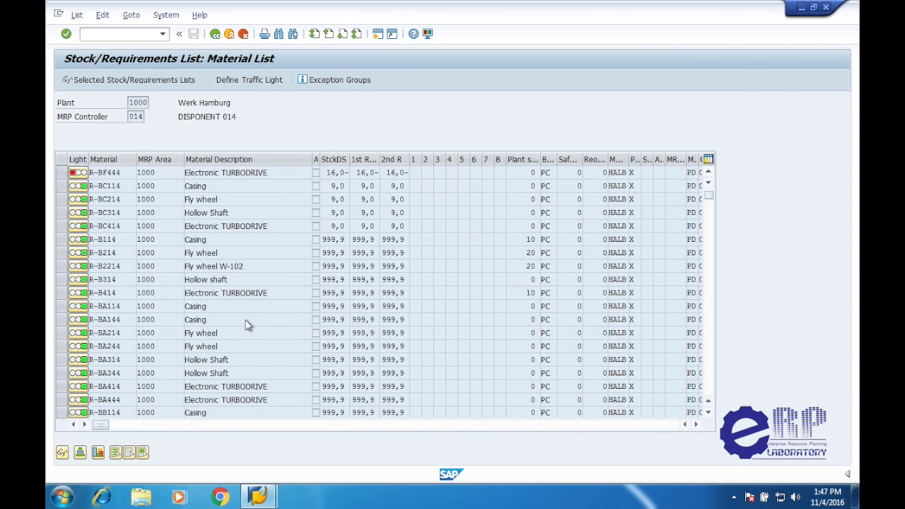
Step: Look through the stock/requirements material list to compare traffic lights and days' supply across the materials
scroll(248, 324, down, 15)
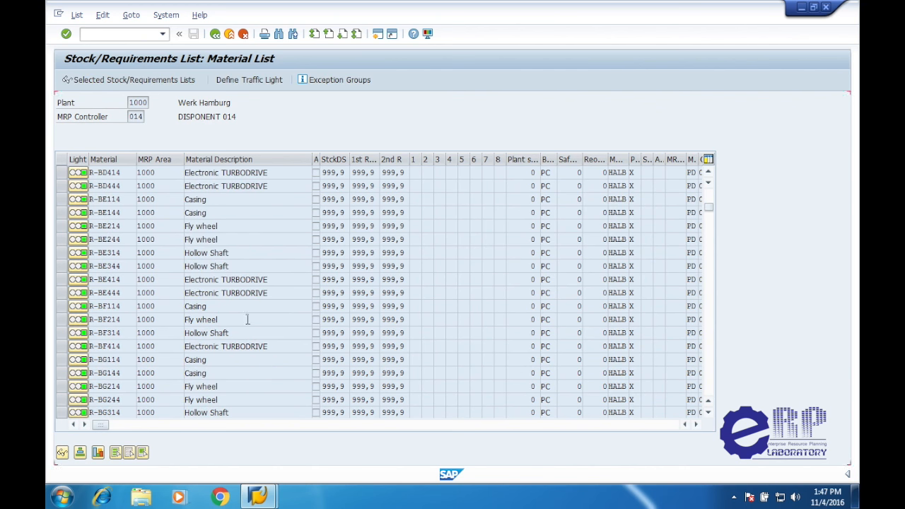
scroll(243, 323, down, 20)
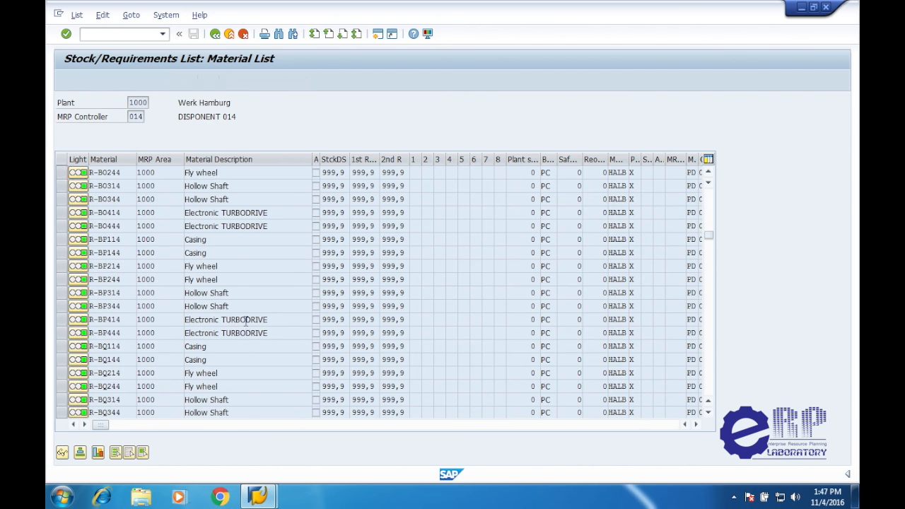
scroll(244, 323, down, 20)
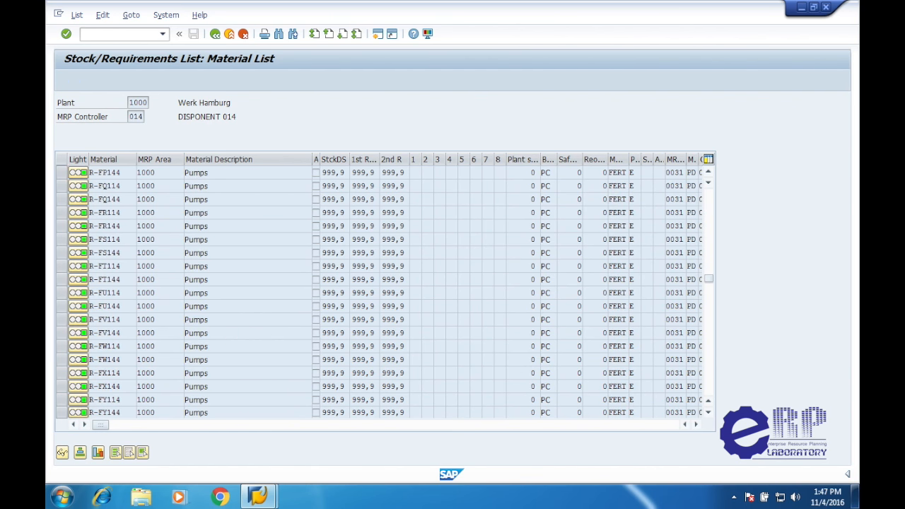
scroll(233, 331, up, 4)
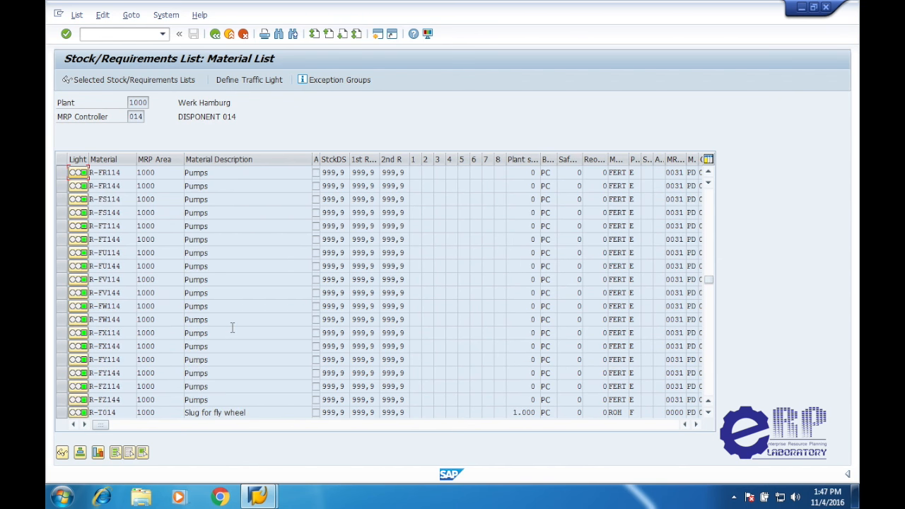
scroll(233, 330, up, 9)
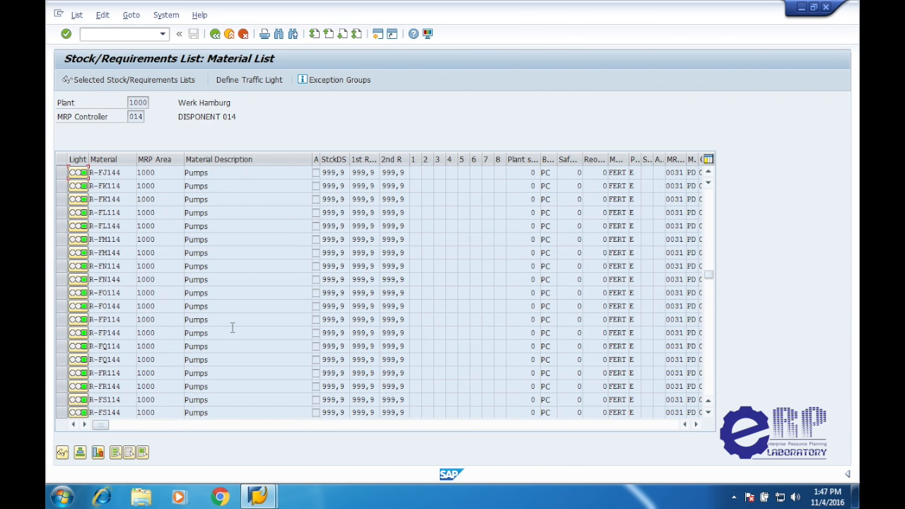
Step: Check the traffic-light explanation for material R-FC114 in the stock/requirements material list
scroll(233, 331, up, 2)
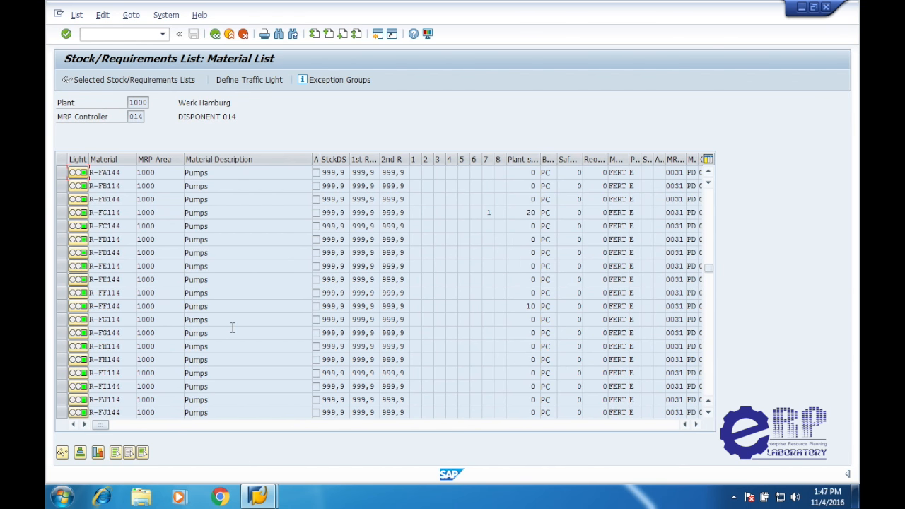
click(84, 215)
drag(202, 286, 327, 276)
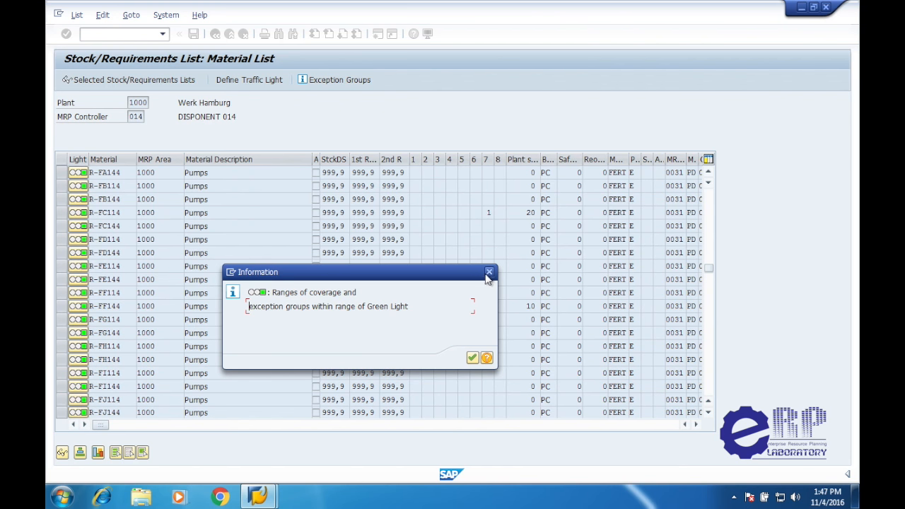
click(489, 272)
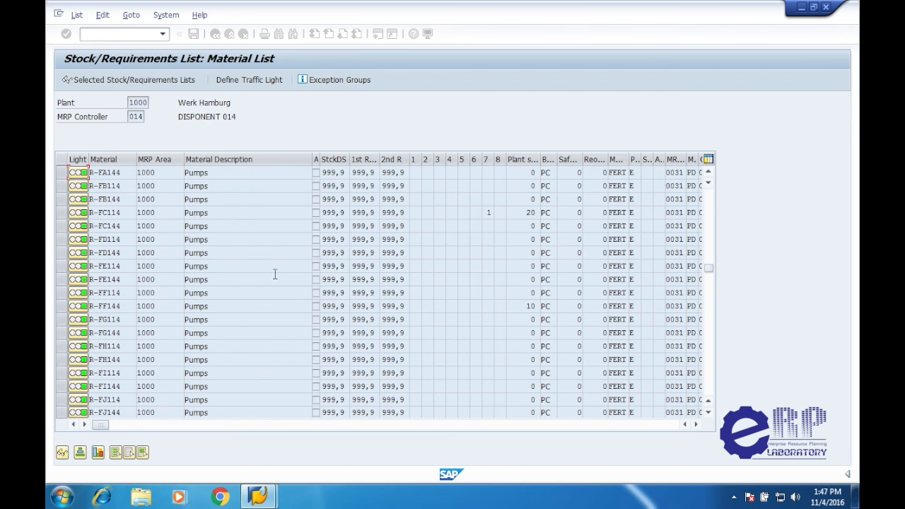
Step: Add R-FC114 to the selection without R-FB144, open the selected stock/requirements lists and return to the material list
click(63, 201)
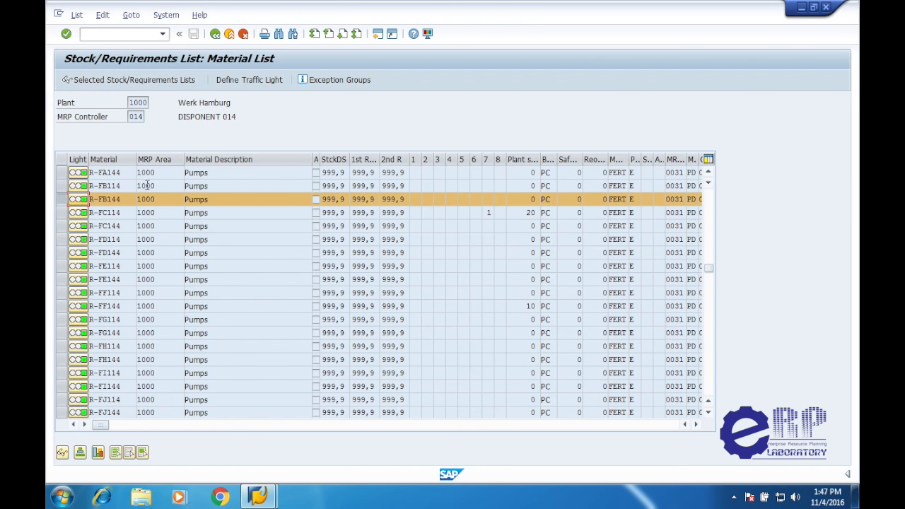
ctrl+click(62, 212)
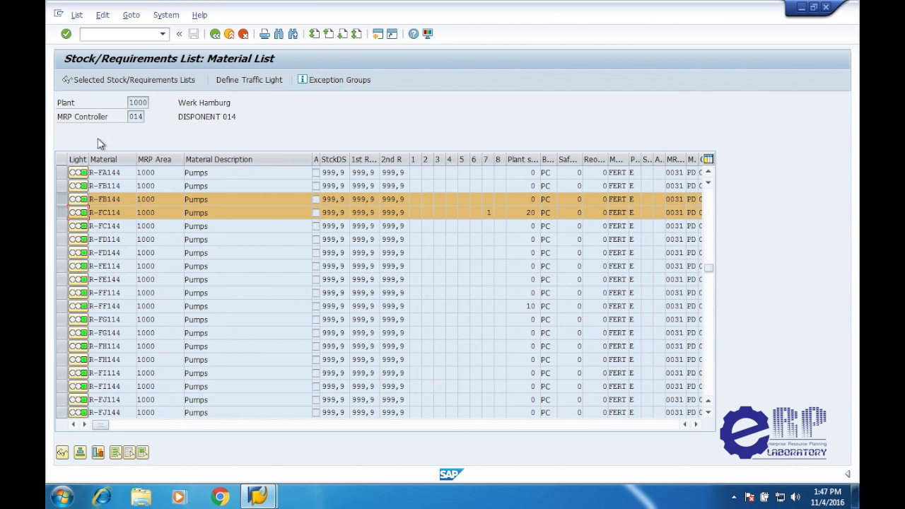
ctrl+click(62, 199)
click(121, 78)
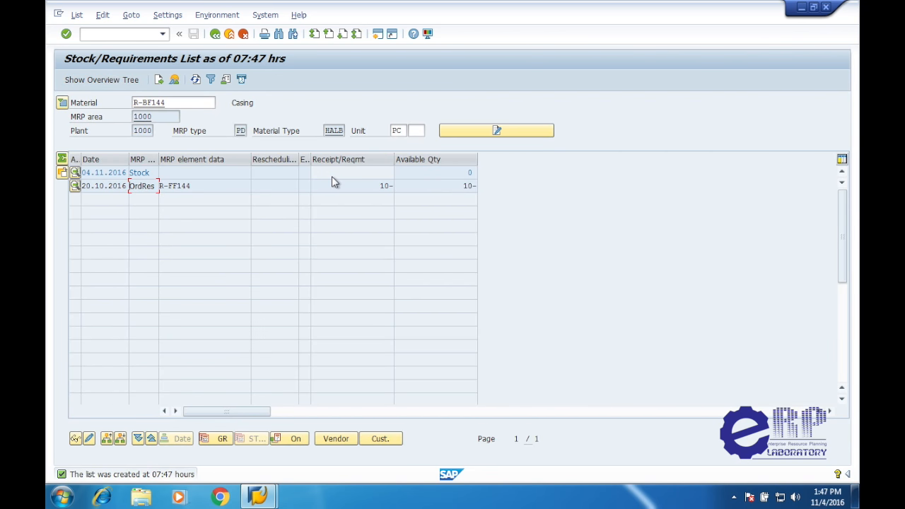
click(216, 34)
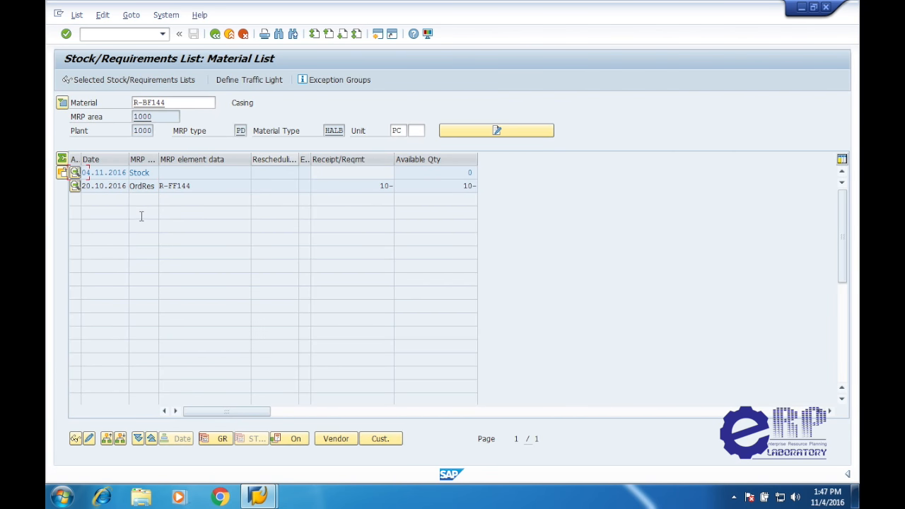
Step: Remove R-BF144 from the selection and go back to the selected material R-FC114
scroll(110, 294, down, 10)
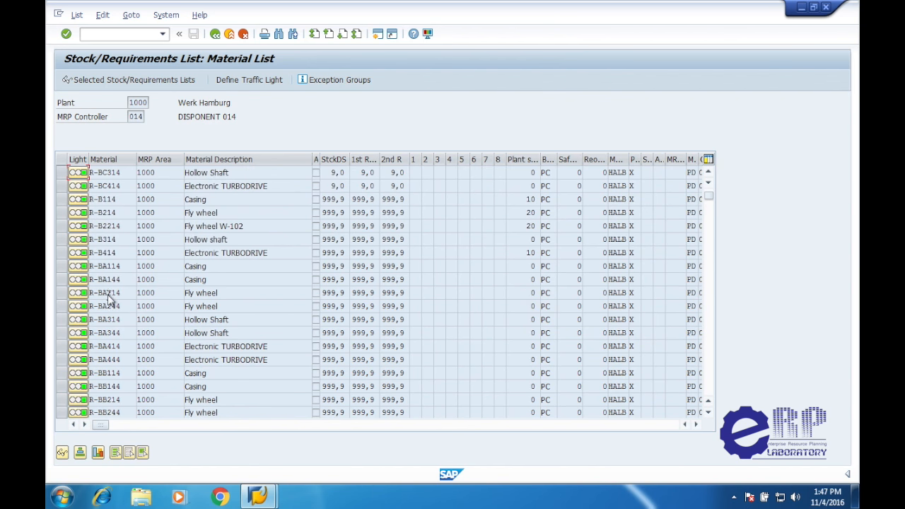
scroll(110, 293, up, 10)
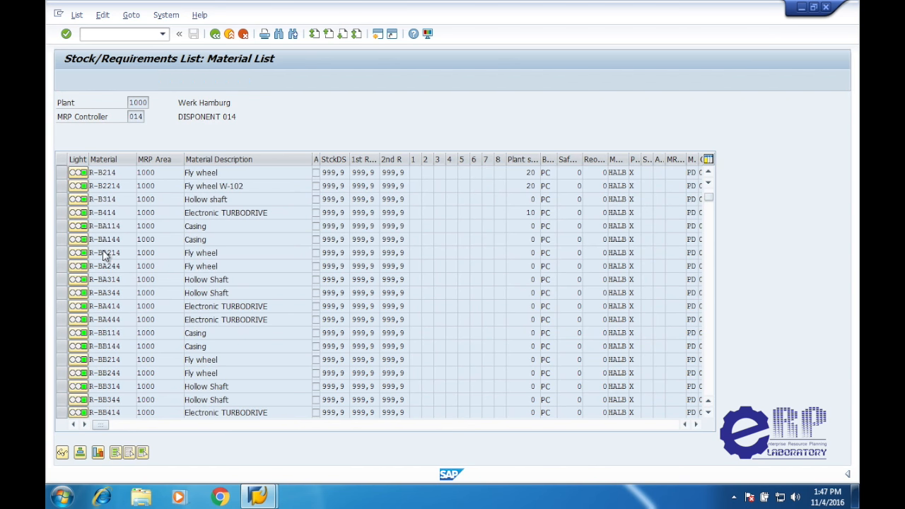
click(61, 173)
scroll(134, 262, down, 10)
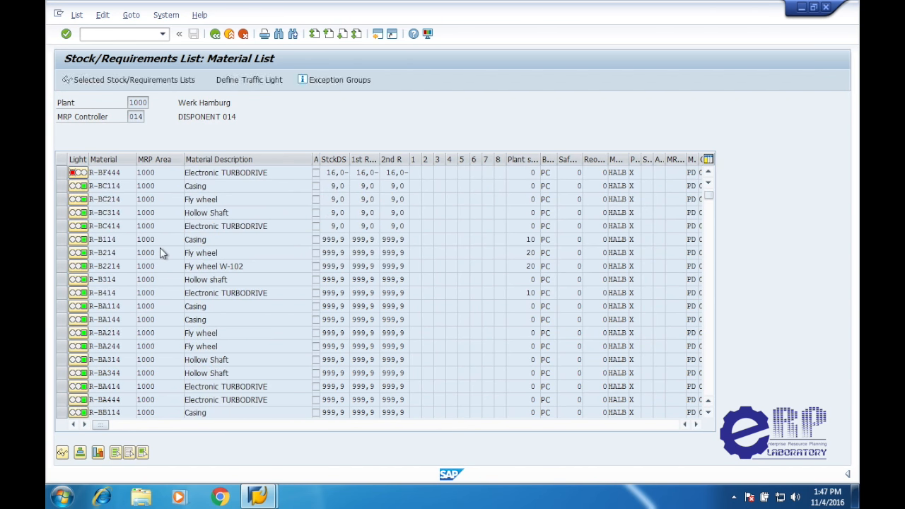
scroll(135, 261, down, 20)
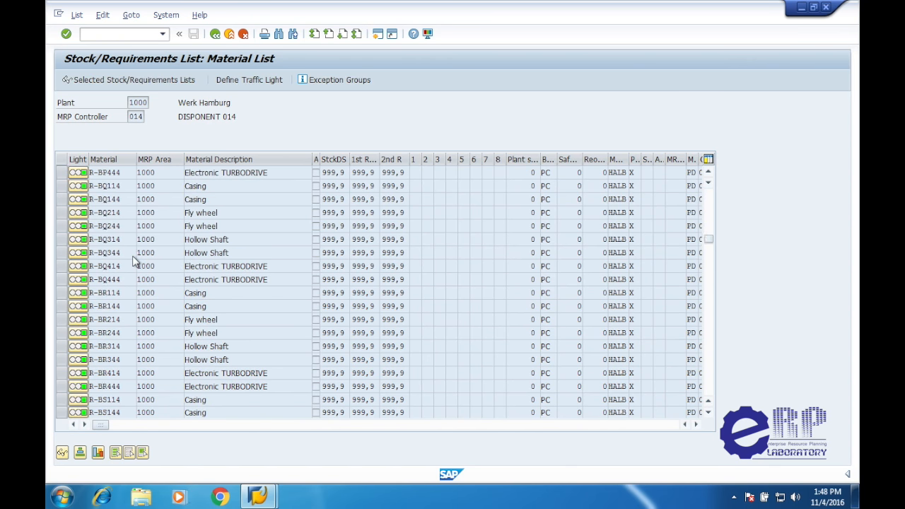
scroll(134, 262, down, 20)
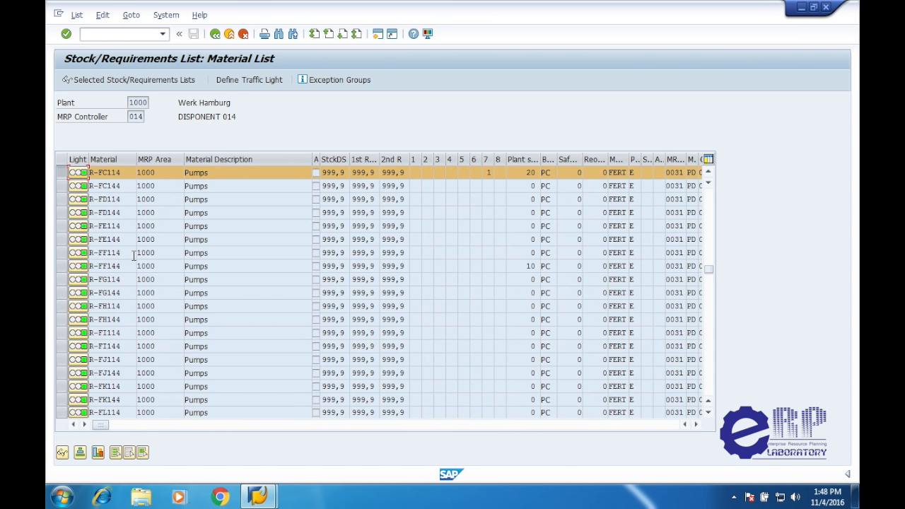
scroll(132, 252, up, 3)
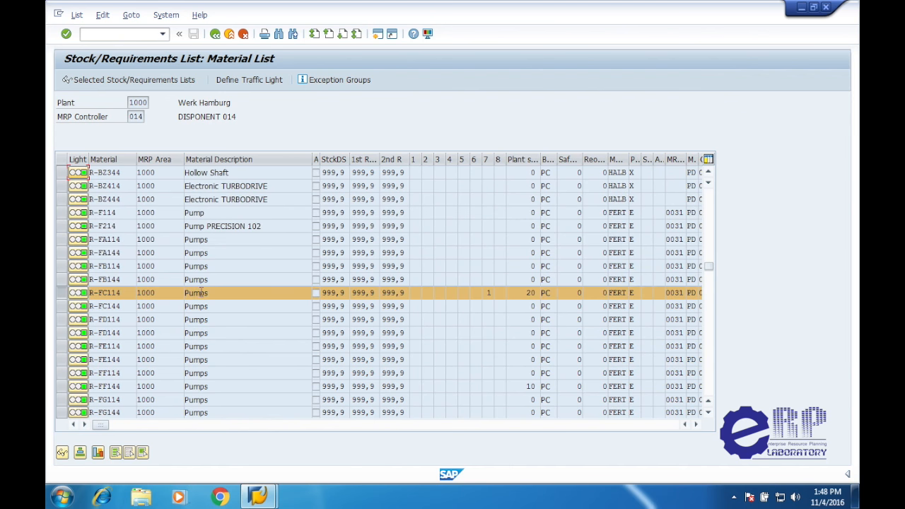
Step: Open the stock/requirements list of R-FC114, check its production order and available quantity, and return to the material list
click(111, 80)
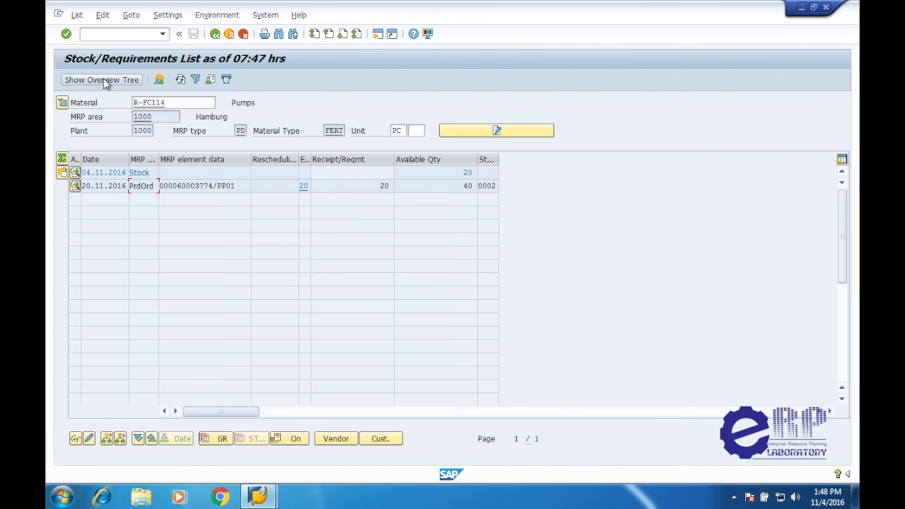
double_click(459, 186)
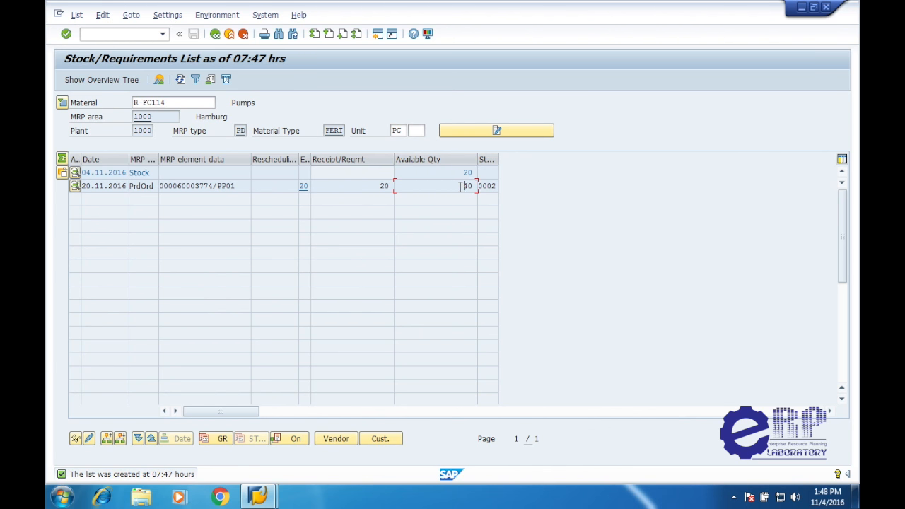
drag(226, 186, 172, 186)
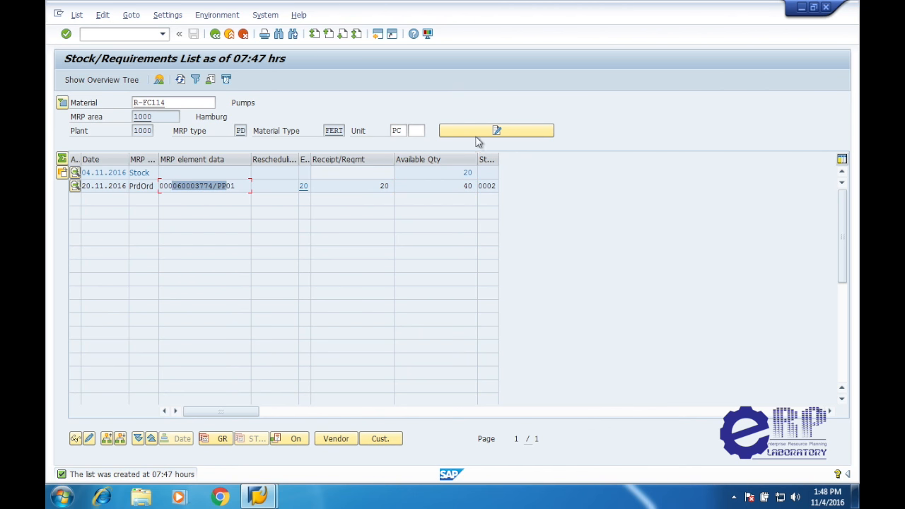
click(216, 34)
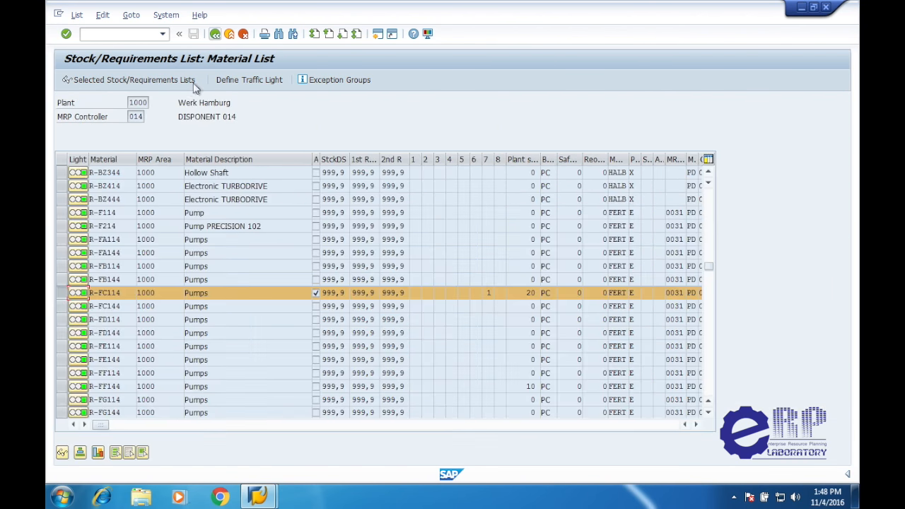
Step: Look through the exception groups and their messages to see which exceptions belong to groups 1 to 8
click(311, 82)
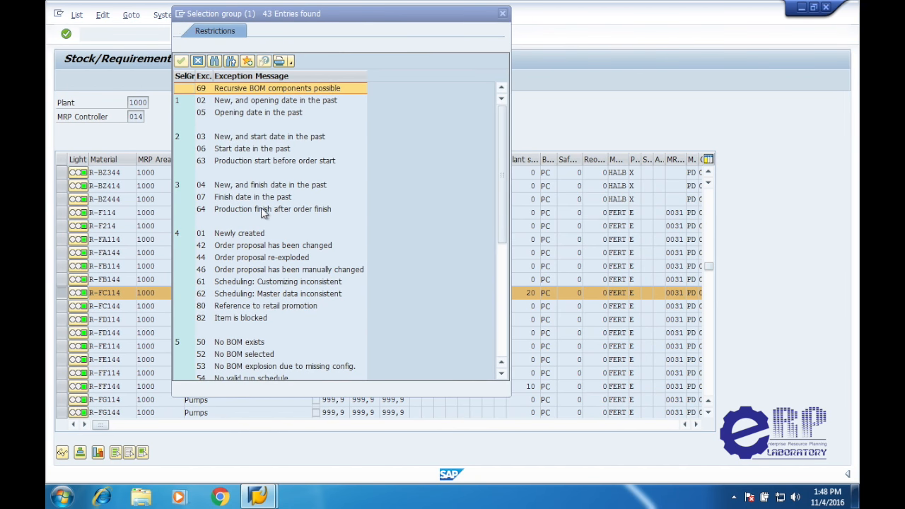
scroll(261, 210, down, 4)
drag(504, 193, 504, 120)
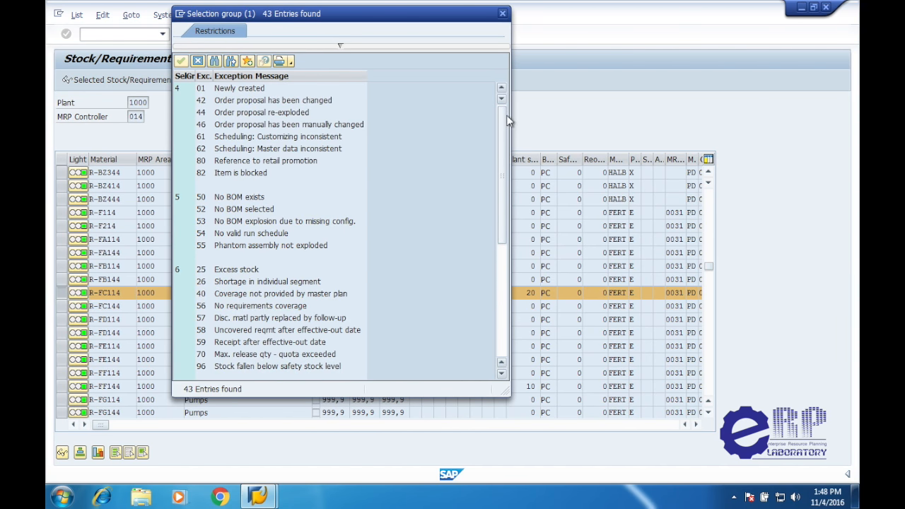
click(501, 14)
click(344, 80)
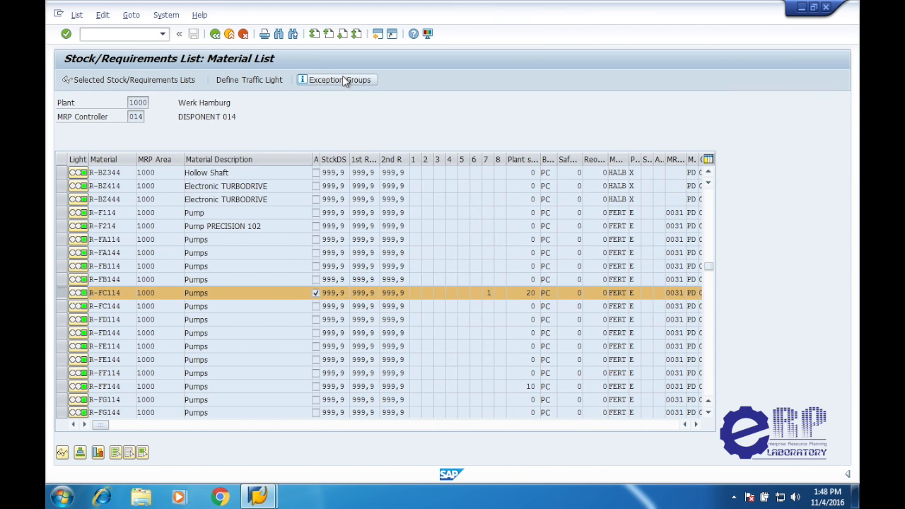
scroll(381, 185, down, 4)
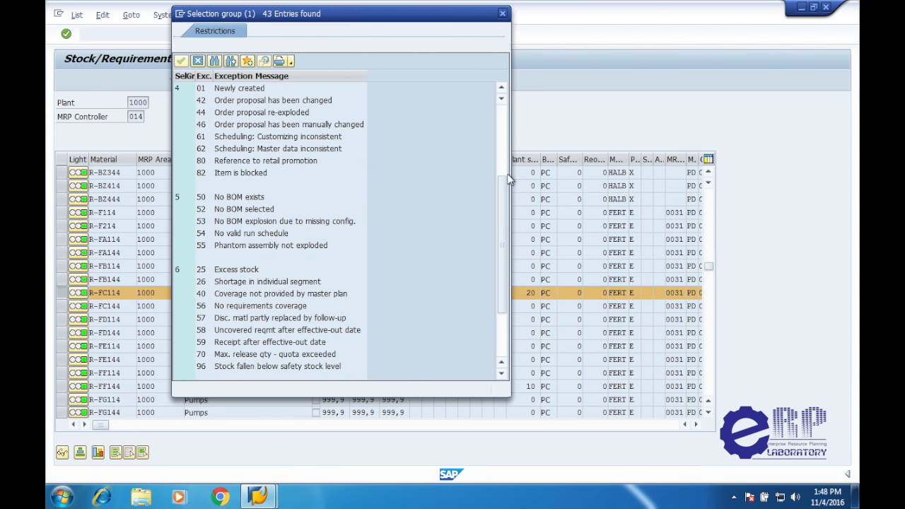
drag(501, 201, 498, 239)
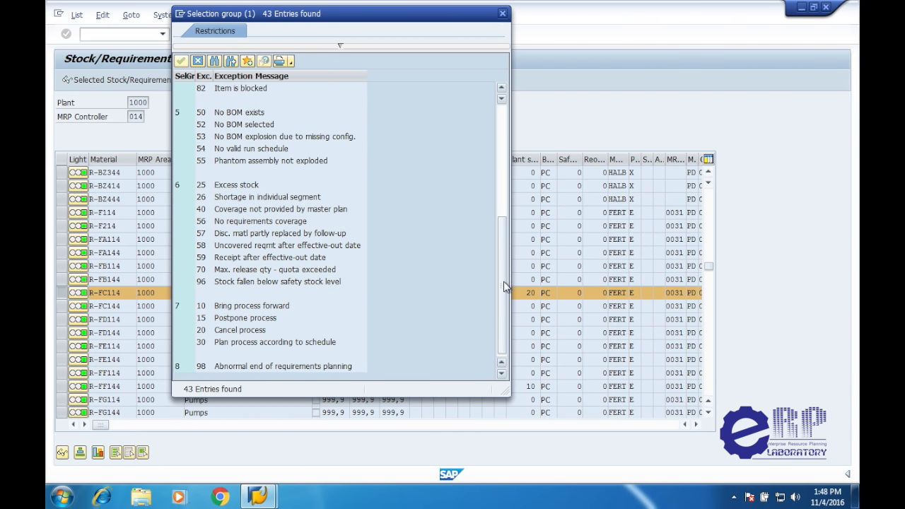
drag(504, 284, 503, 106)
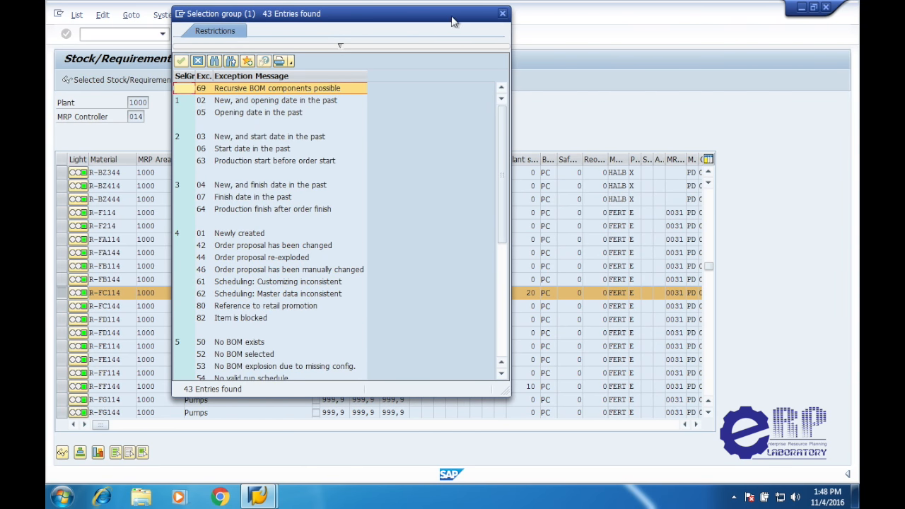
click(502, 13)
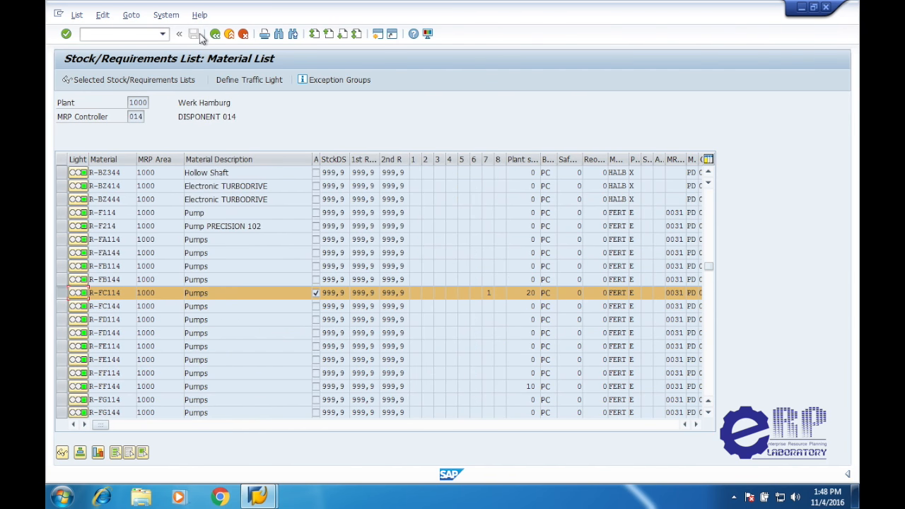
Step: Exit the stock/requirements material list, confirming the deletion of its data selection
click(218, 34)
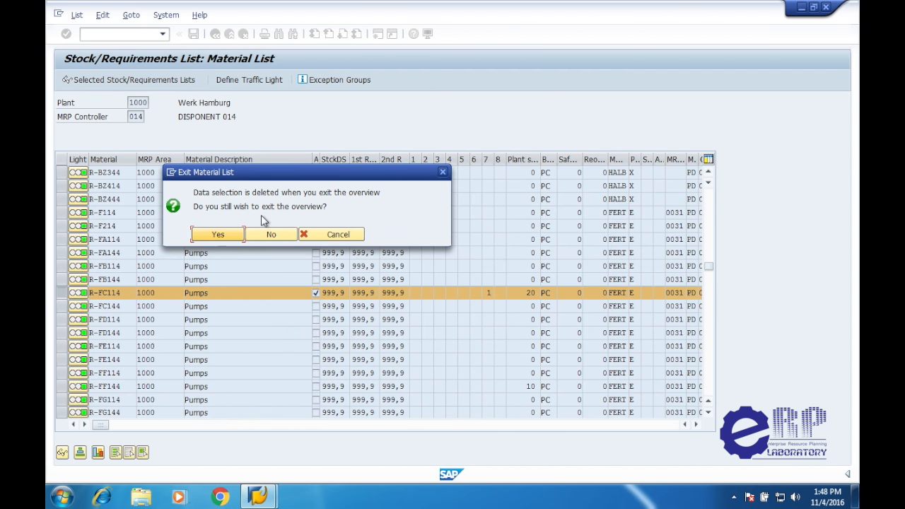
click(212, 234)
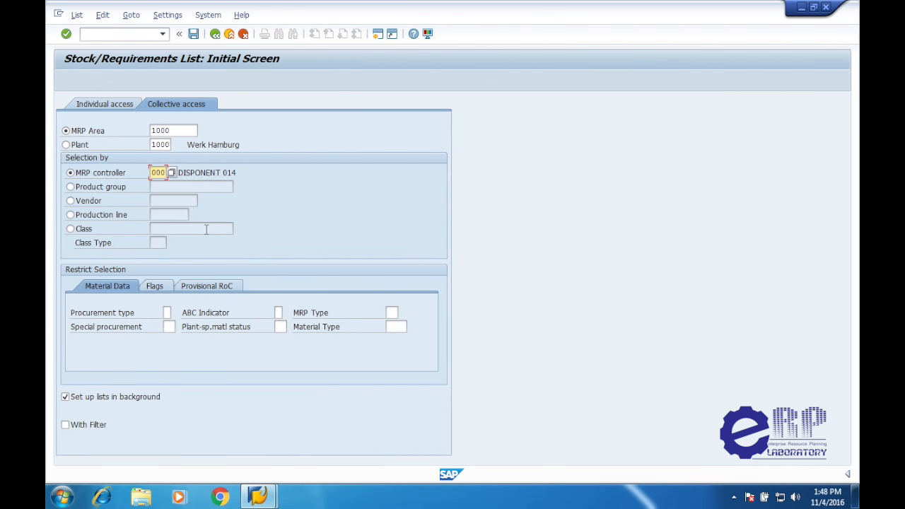